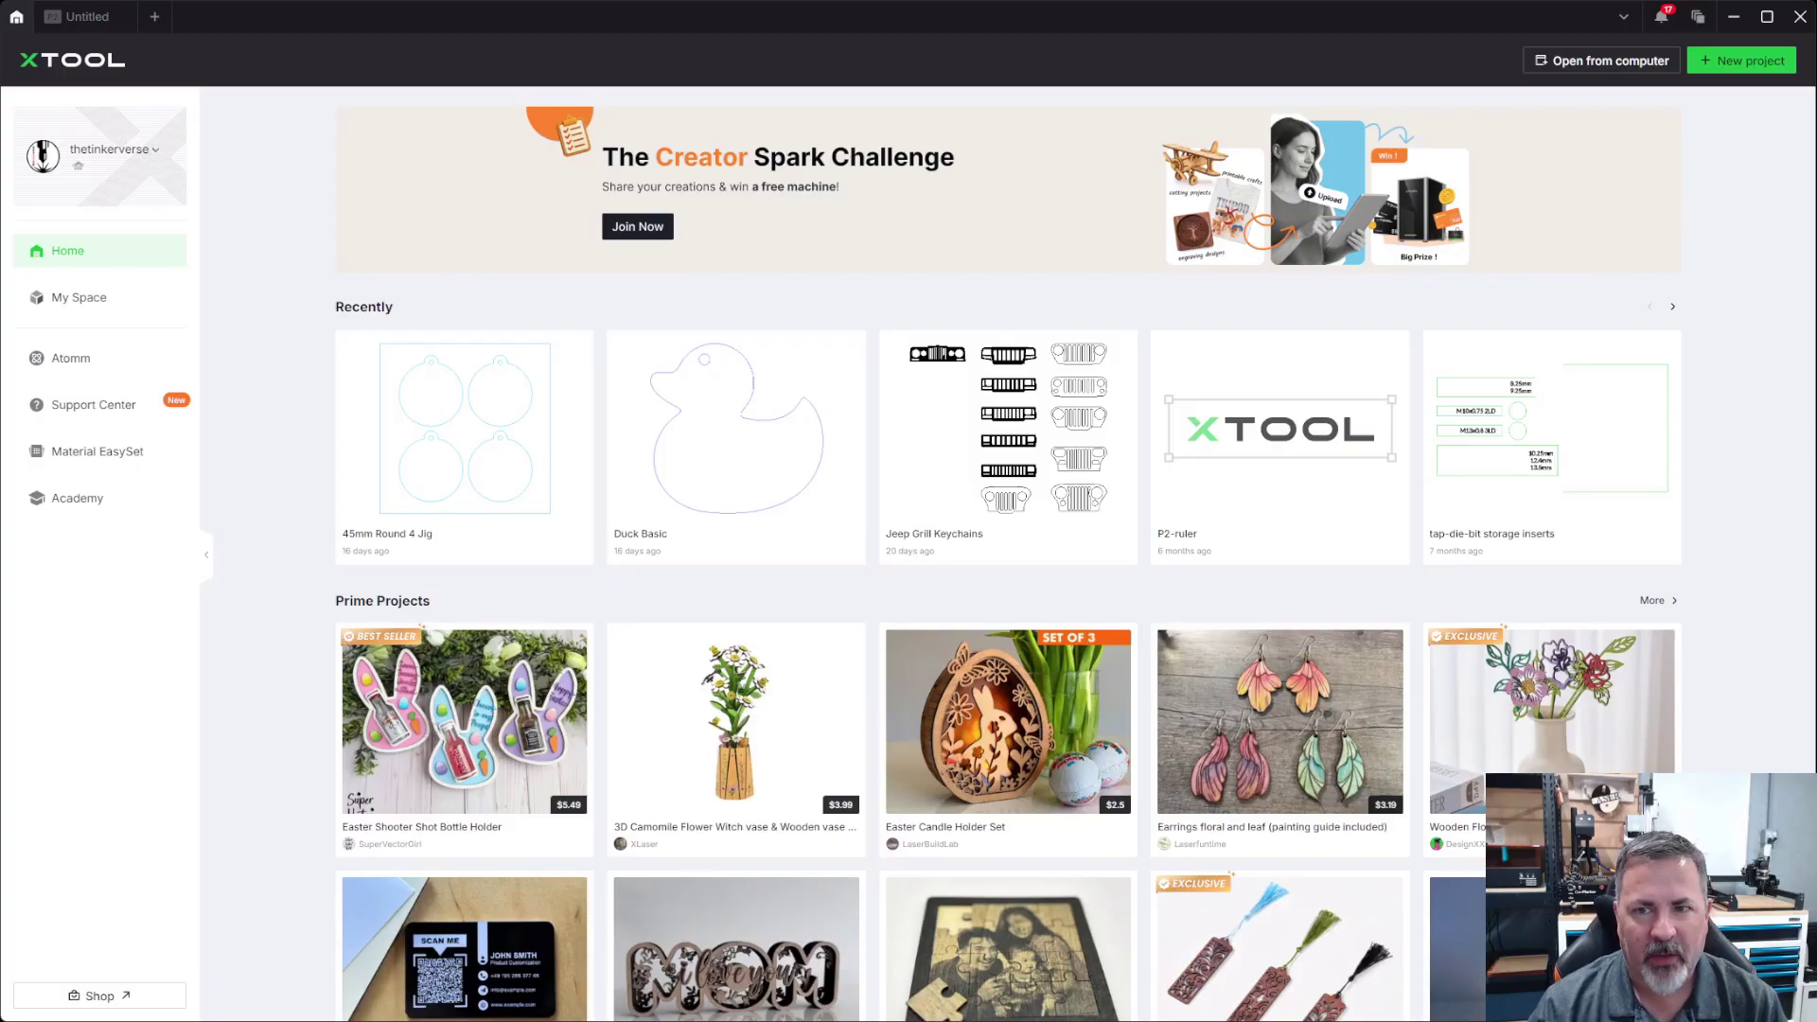
Step: Create a new untitled project canvas from the Home screen, with the xTool P2 connected
left_click(1750, 63)
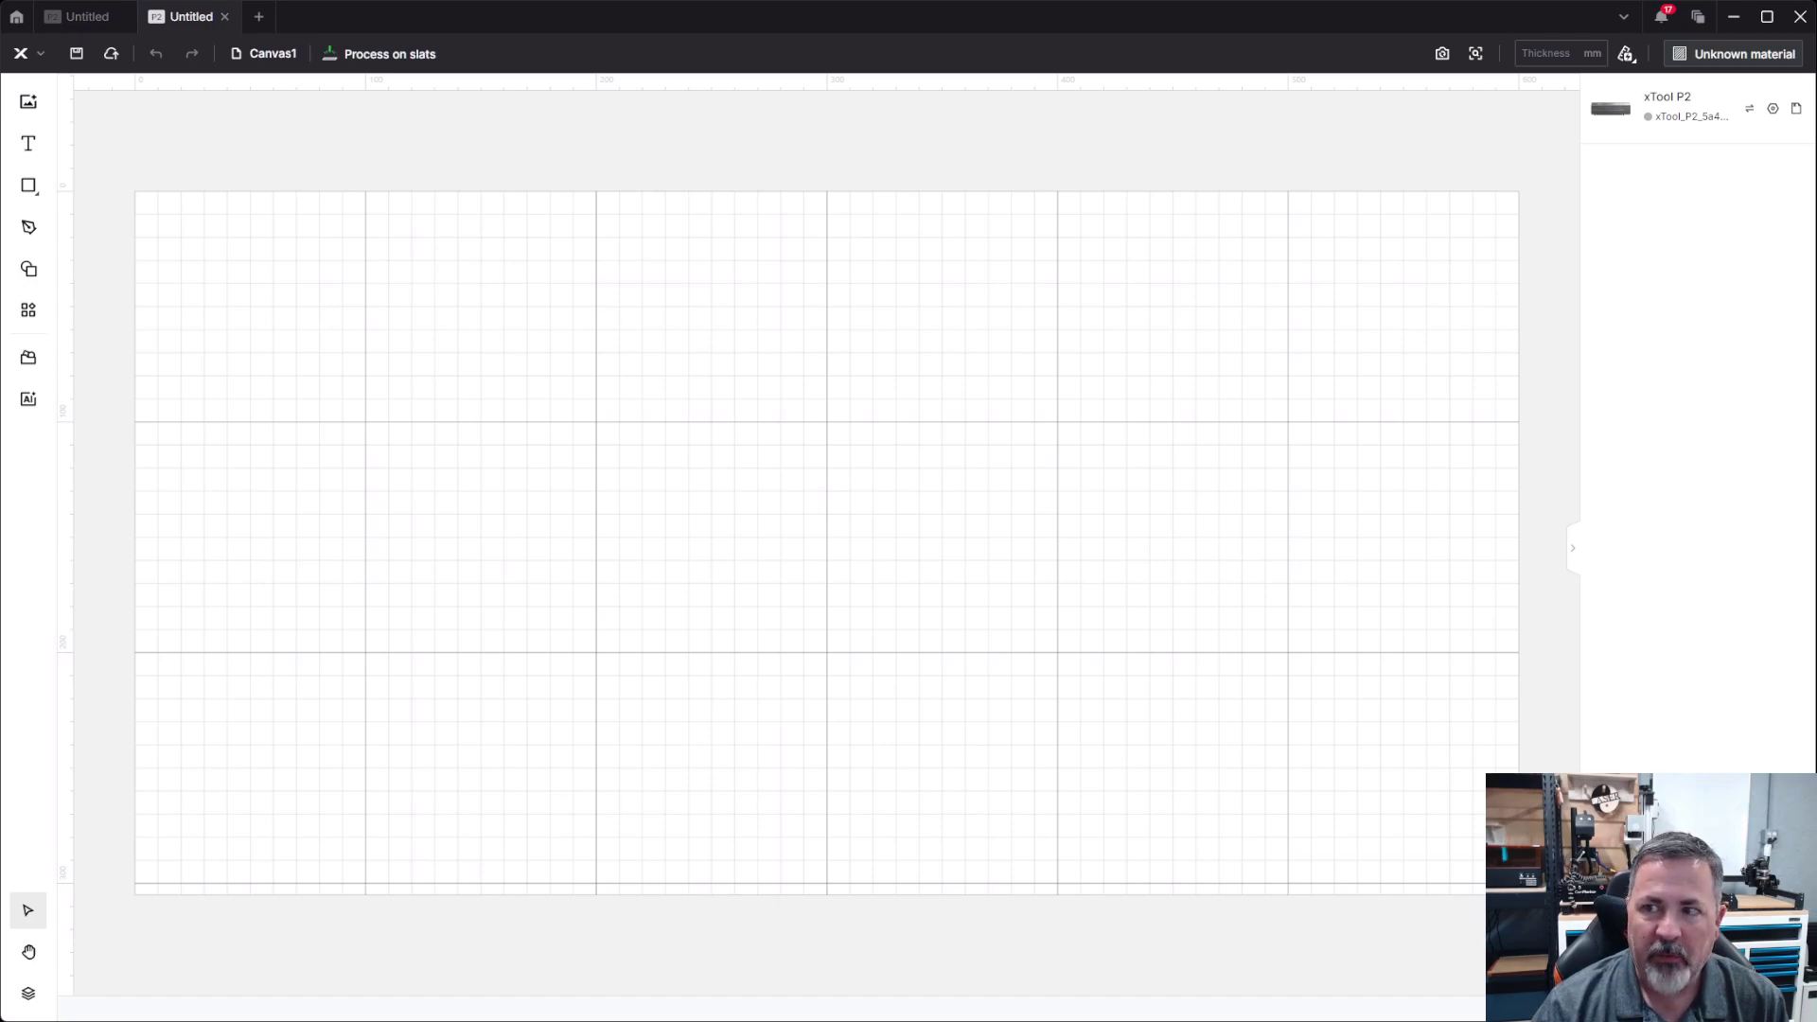
Step: Paste the Eevee line-art image onto the canvas as a 254 × 276.93 mm engrave image
key("ctrl+v")
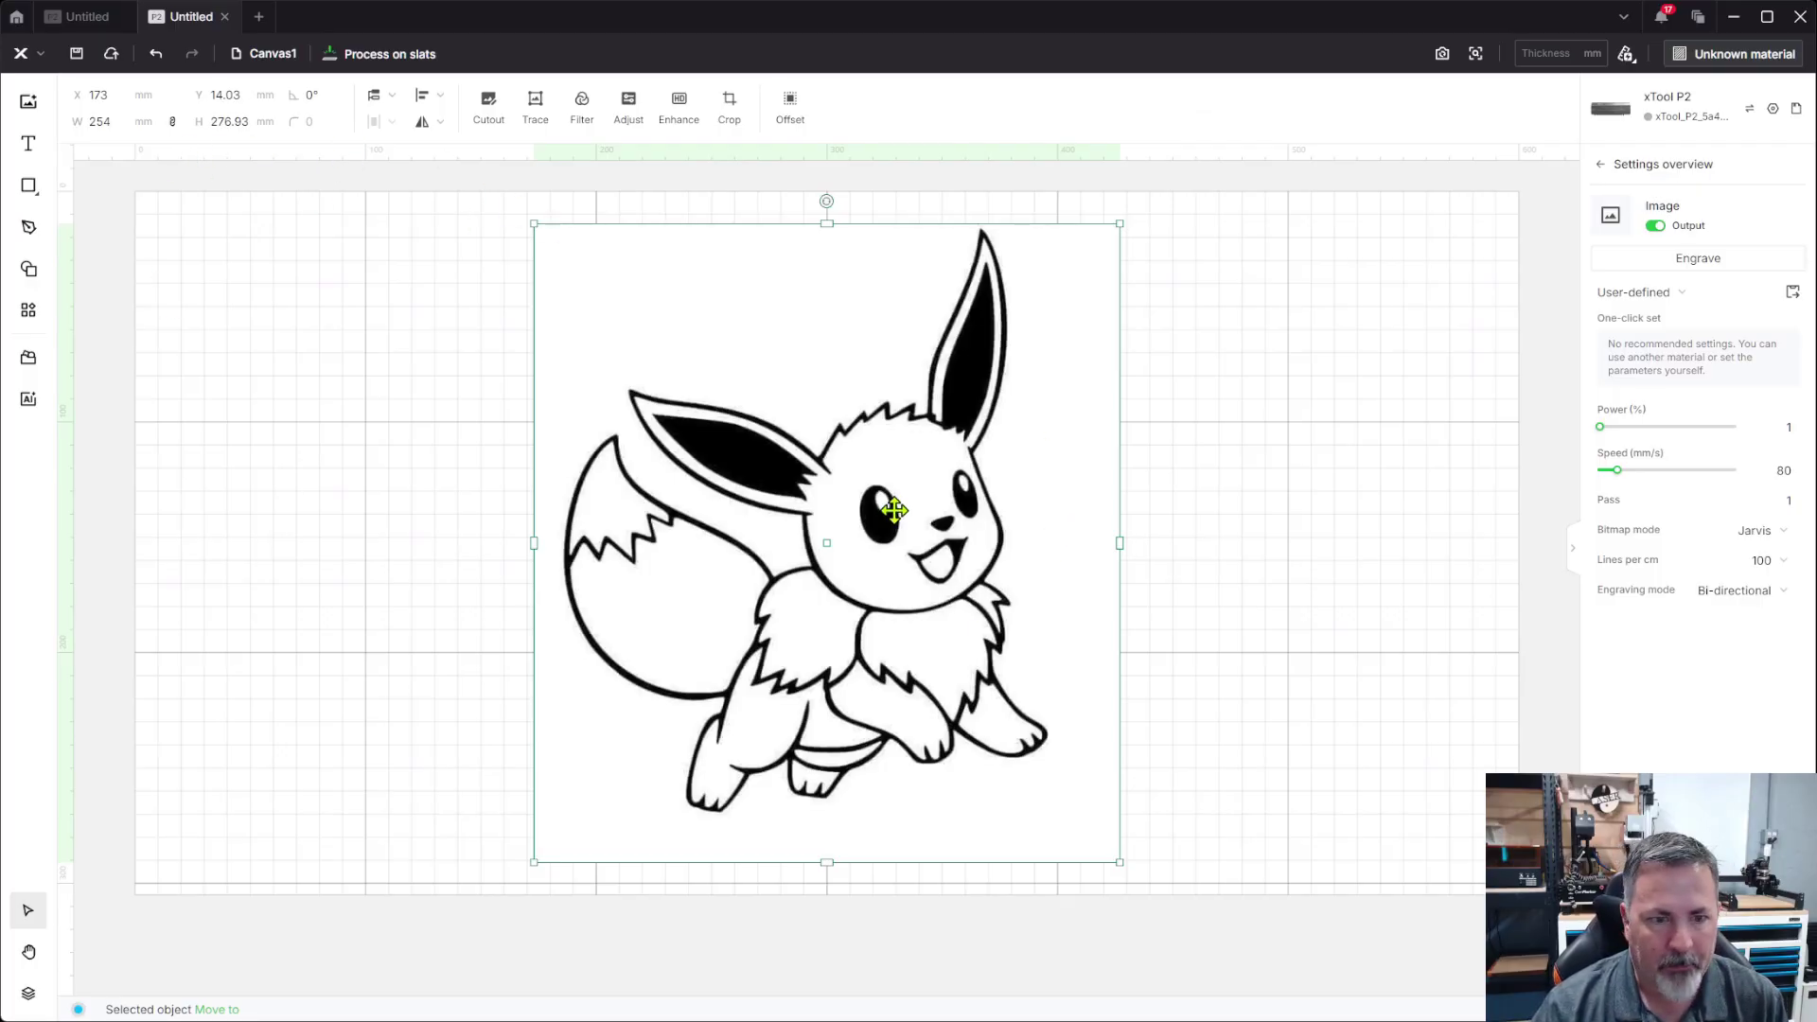
Step: Trace the Eevee image into vector outlines with denoising raised to 60
left_click(536, 106)
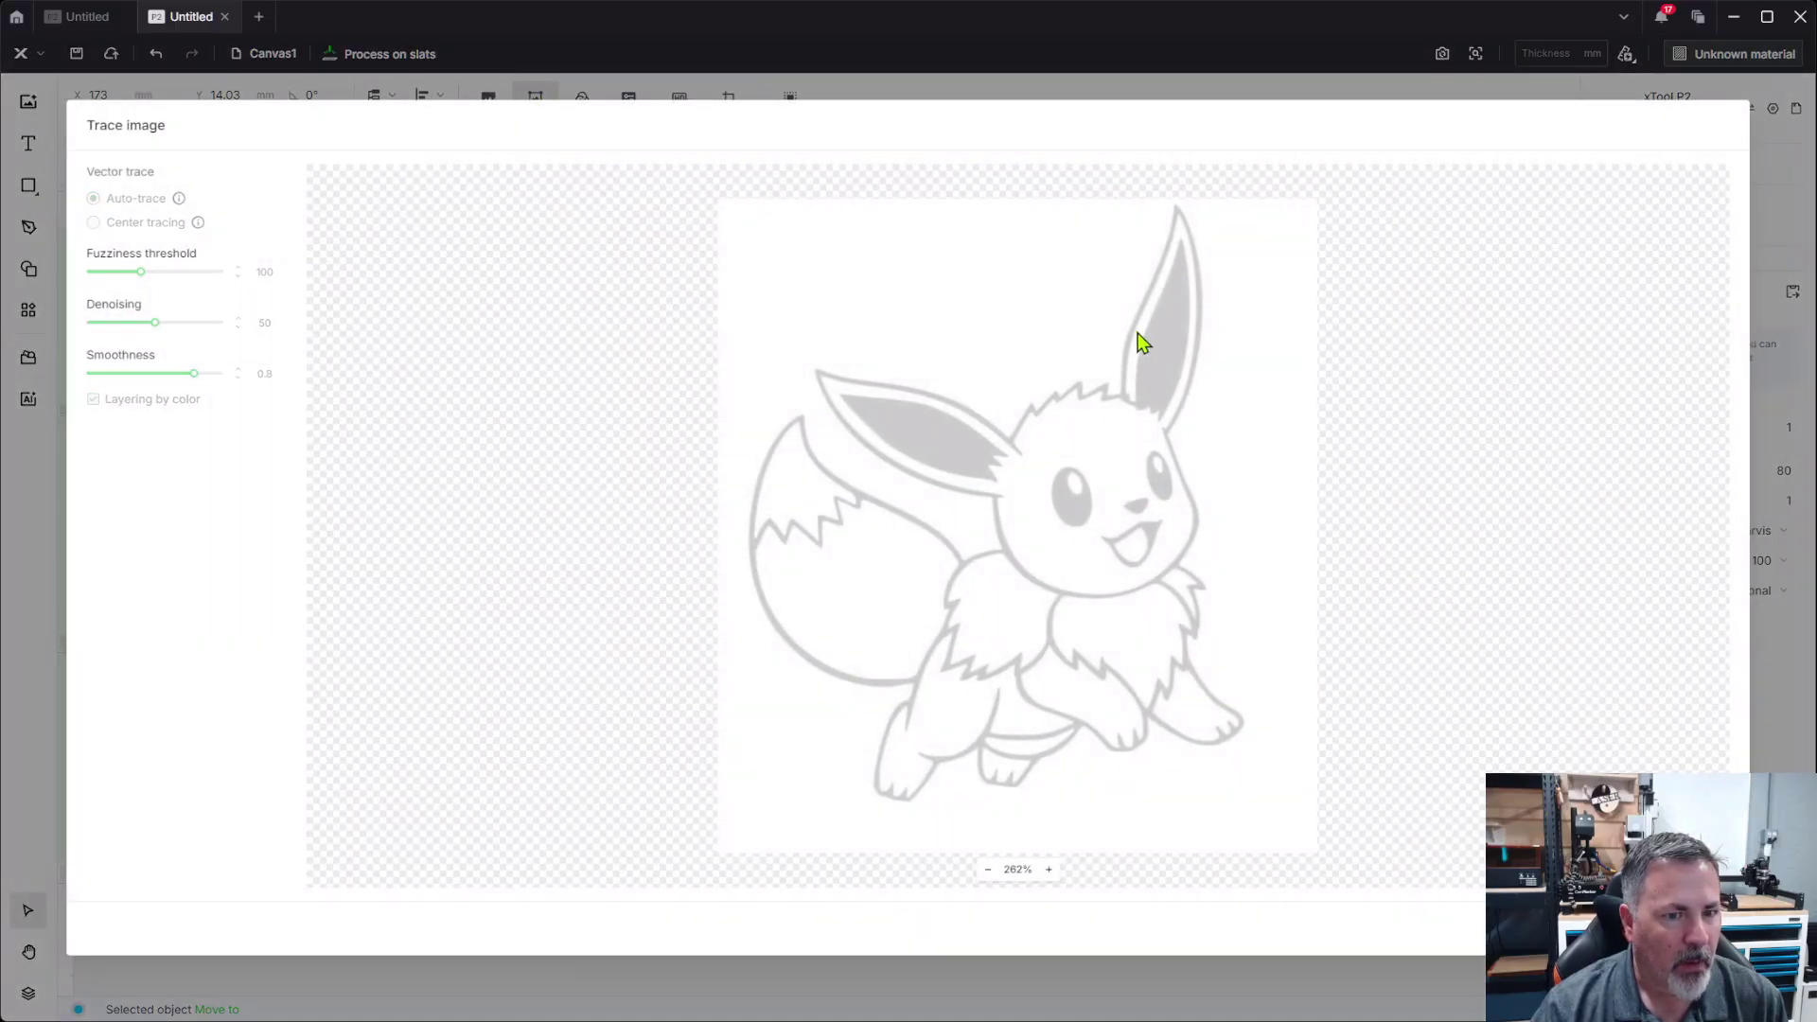
scroll(1032, 424, "up", 5)
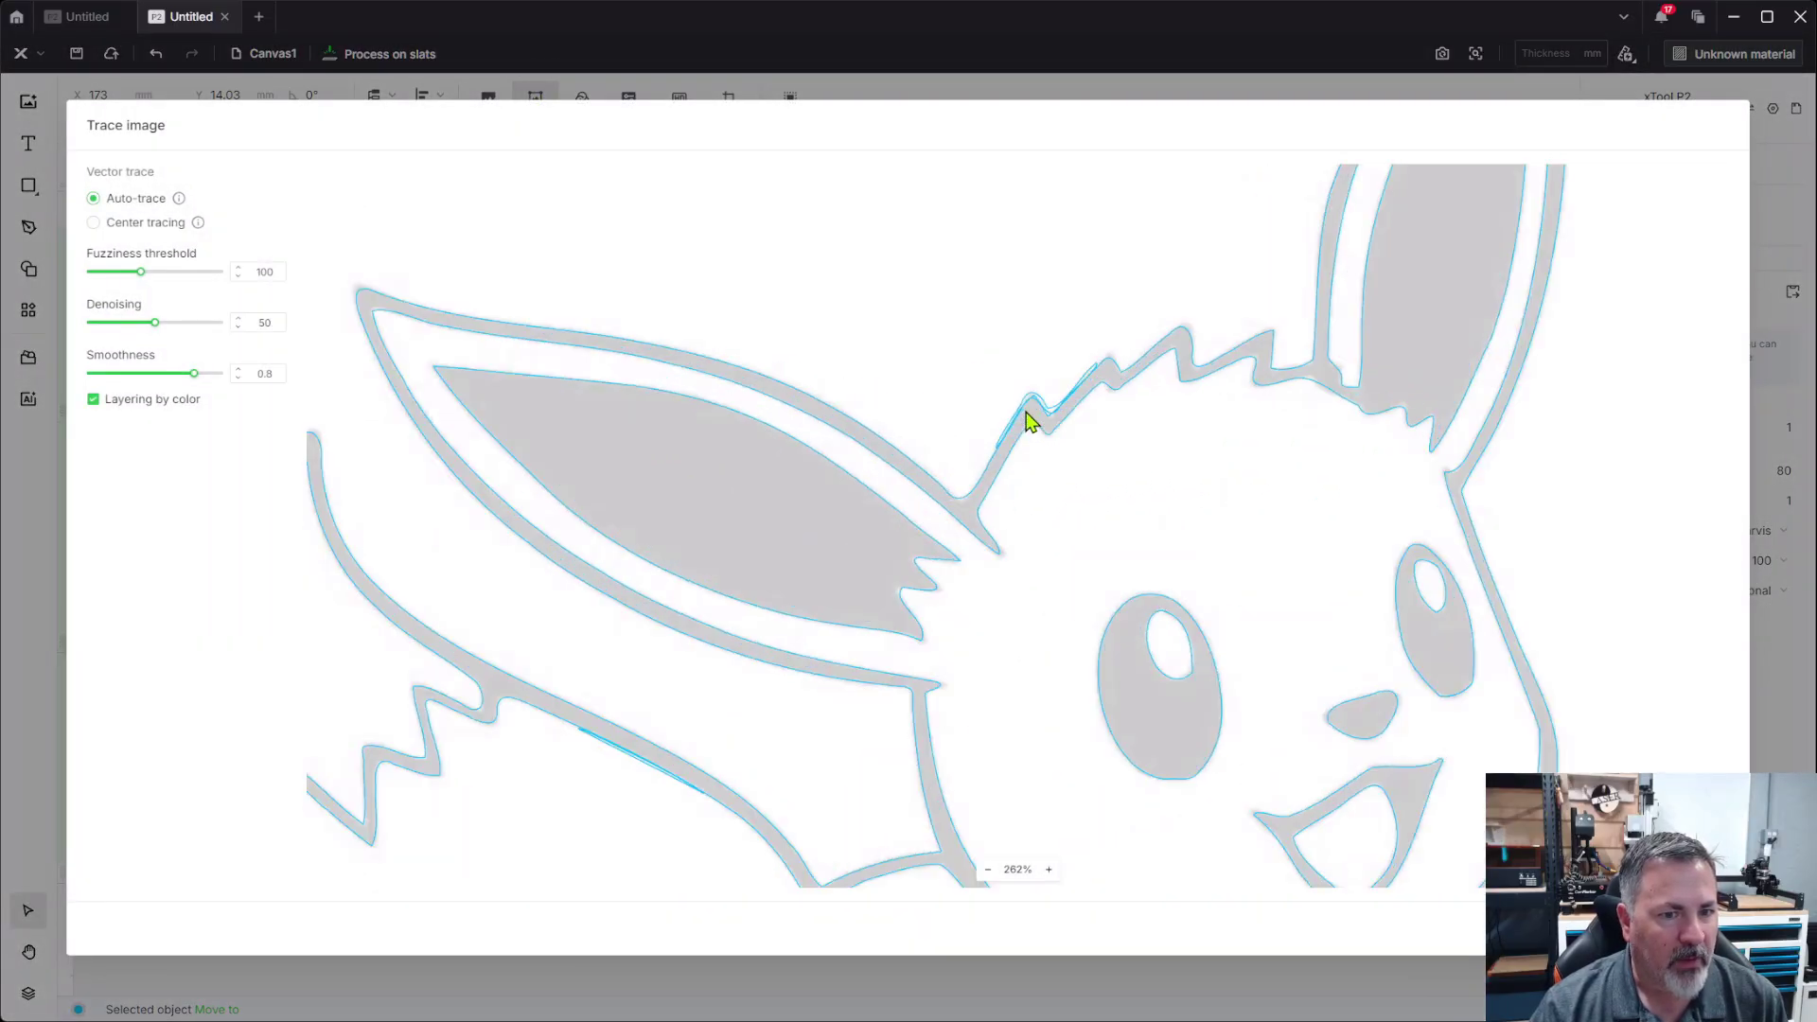
scroll(1030, 459, "down", 4)
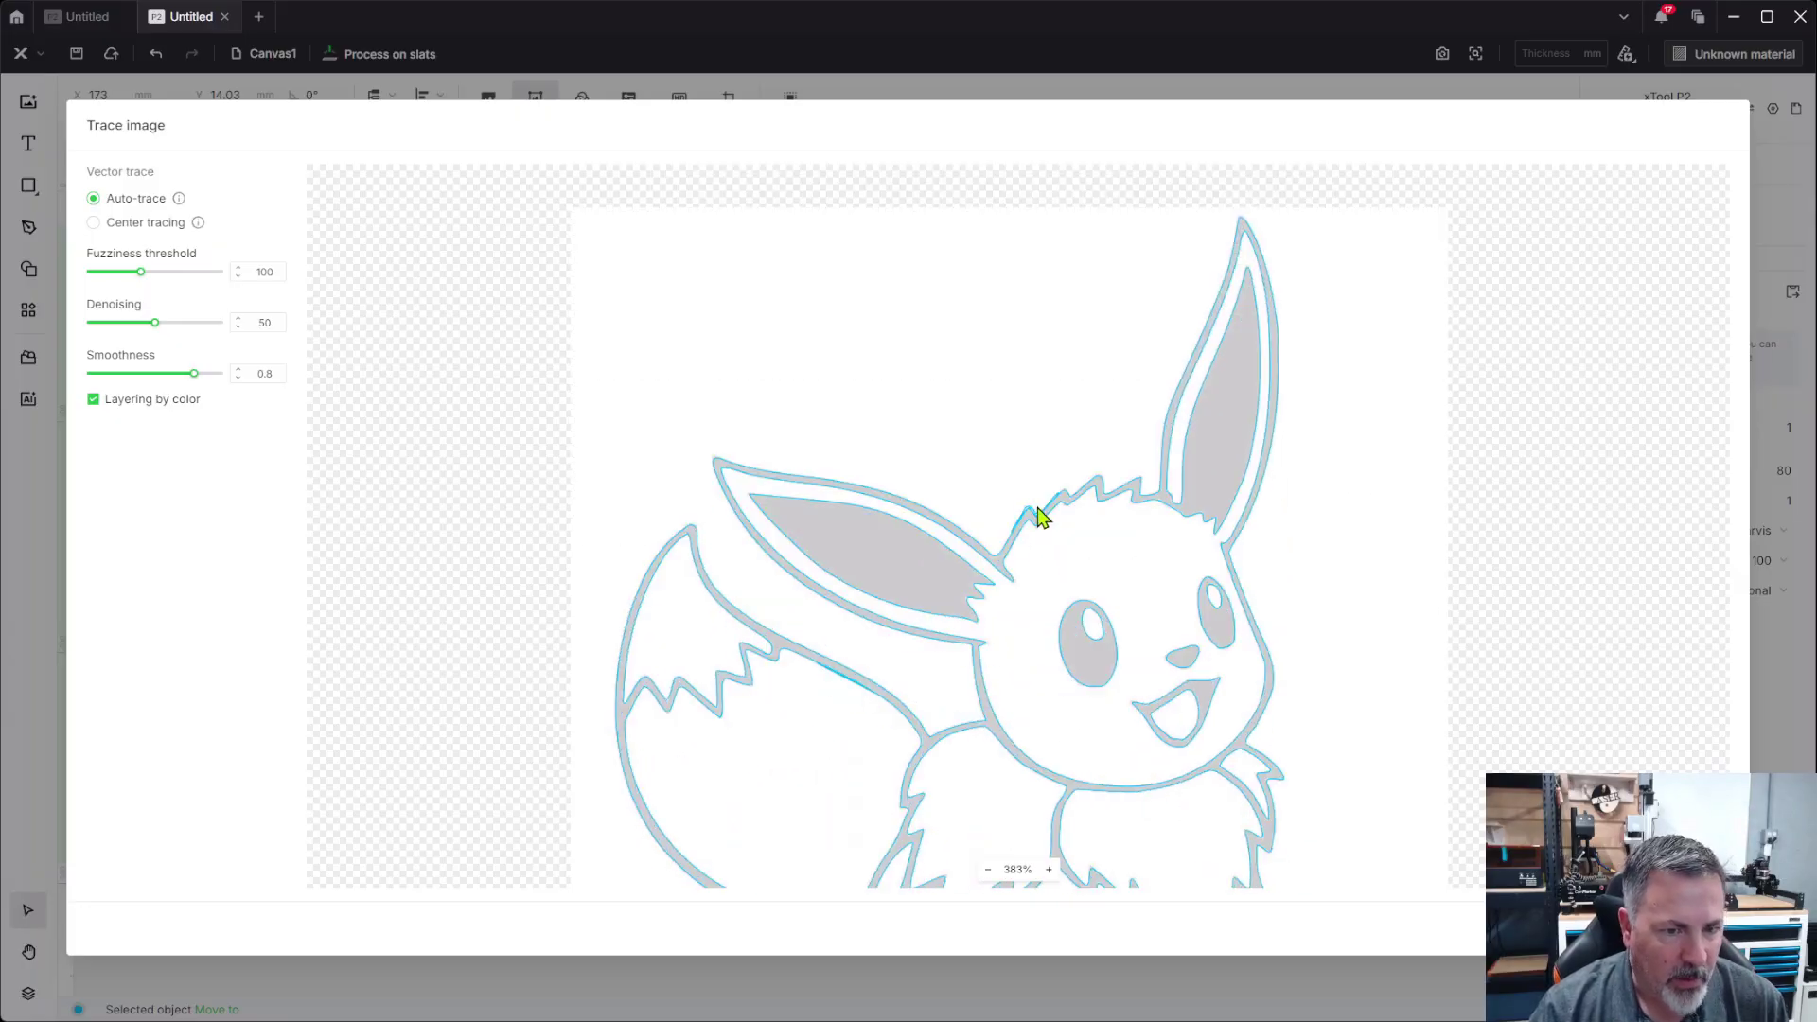
scroll(1041, 514, "up", 12)
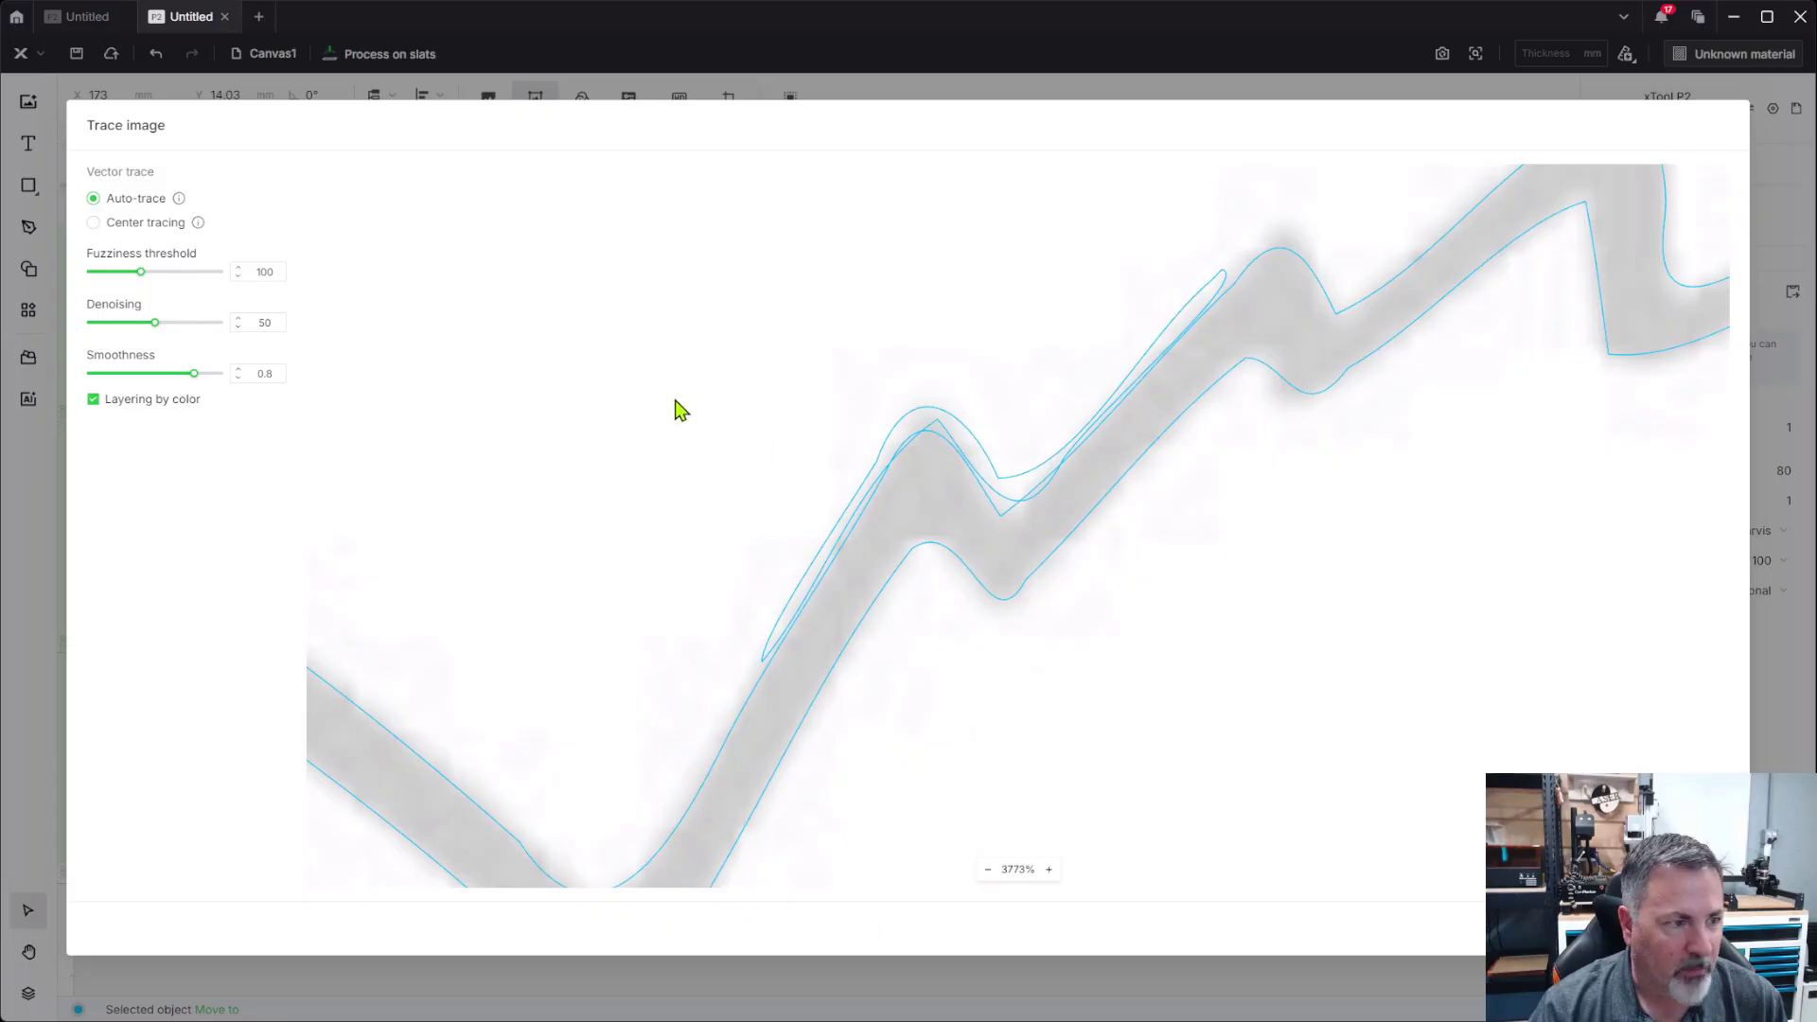
mouse_move(160, 331)
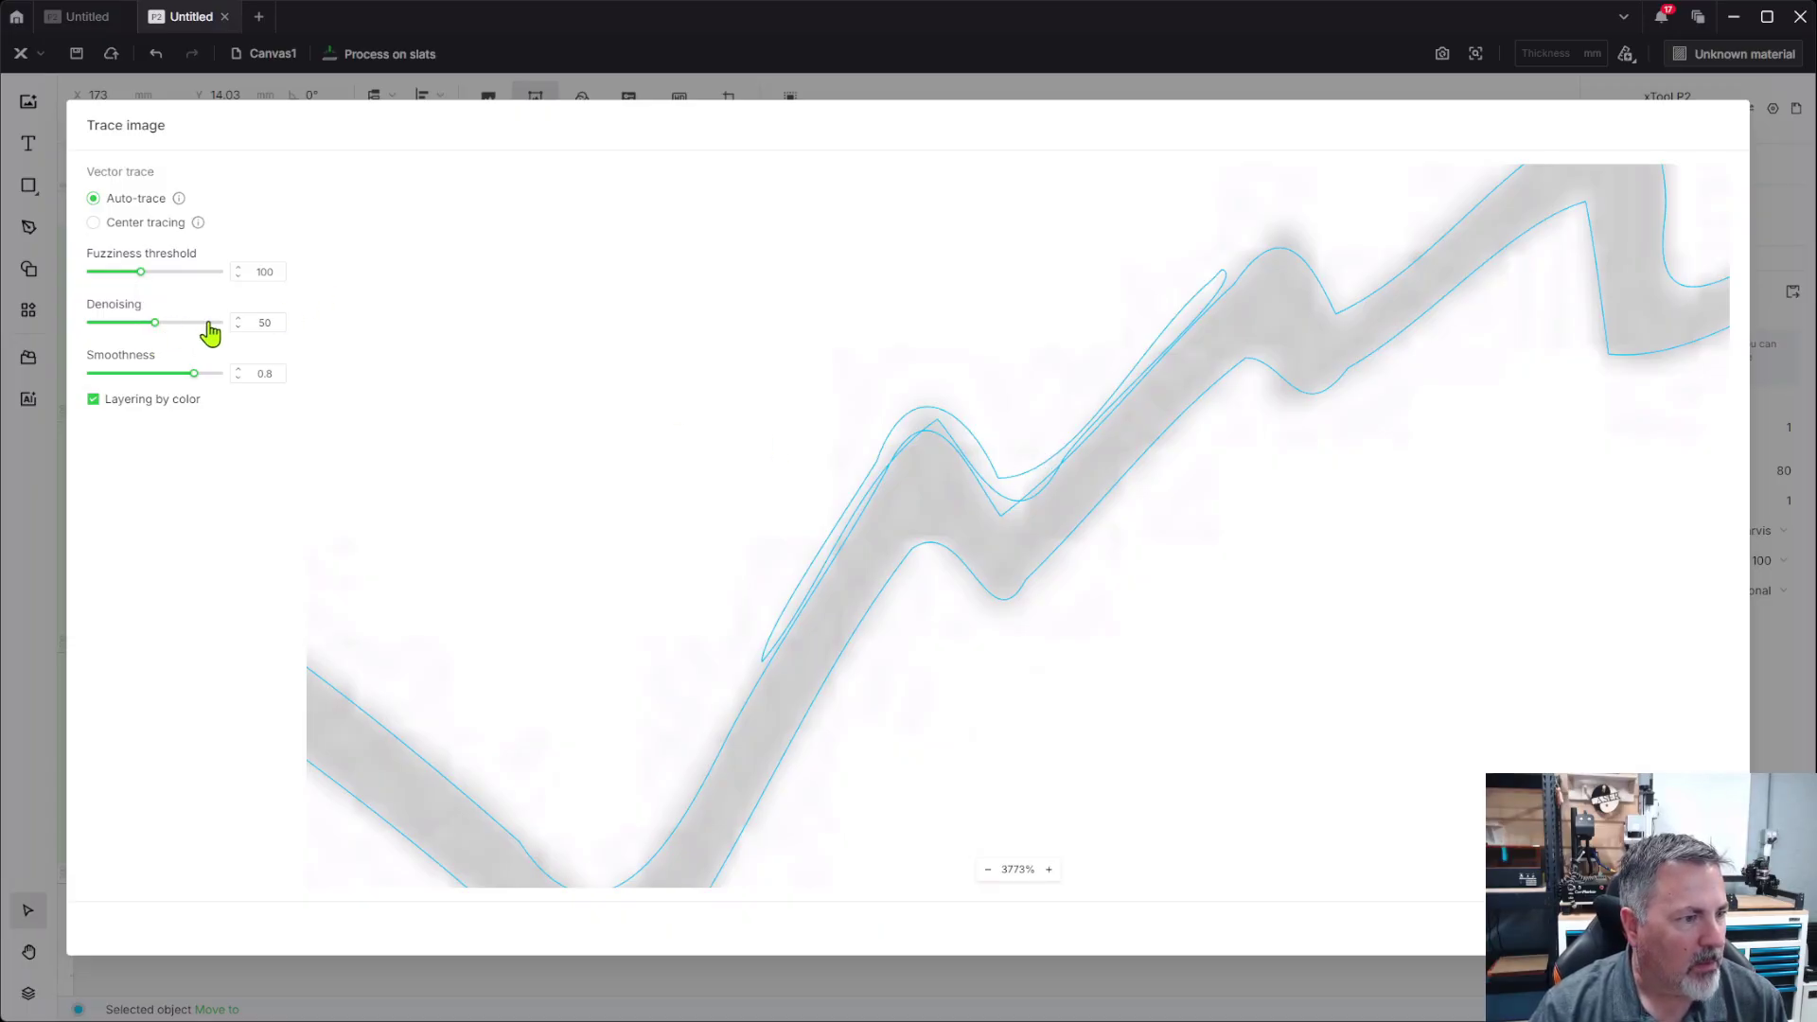
left_click_drag(161, 331, 170, 337)
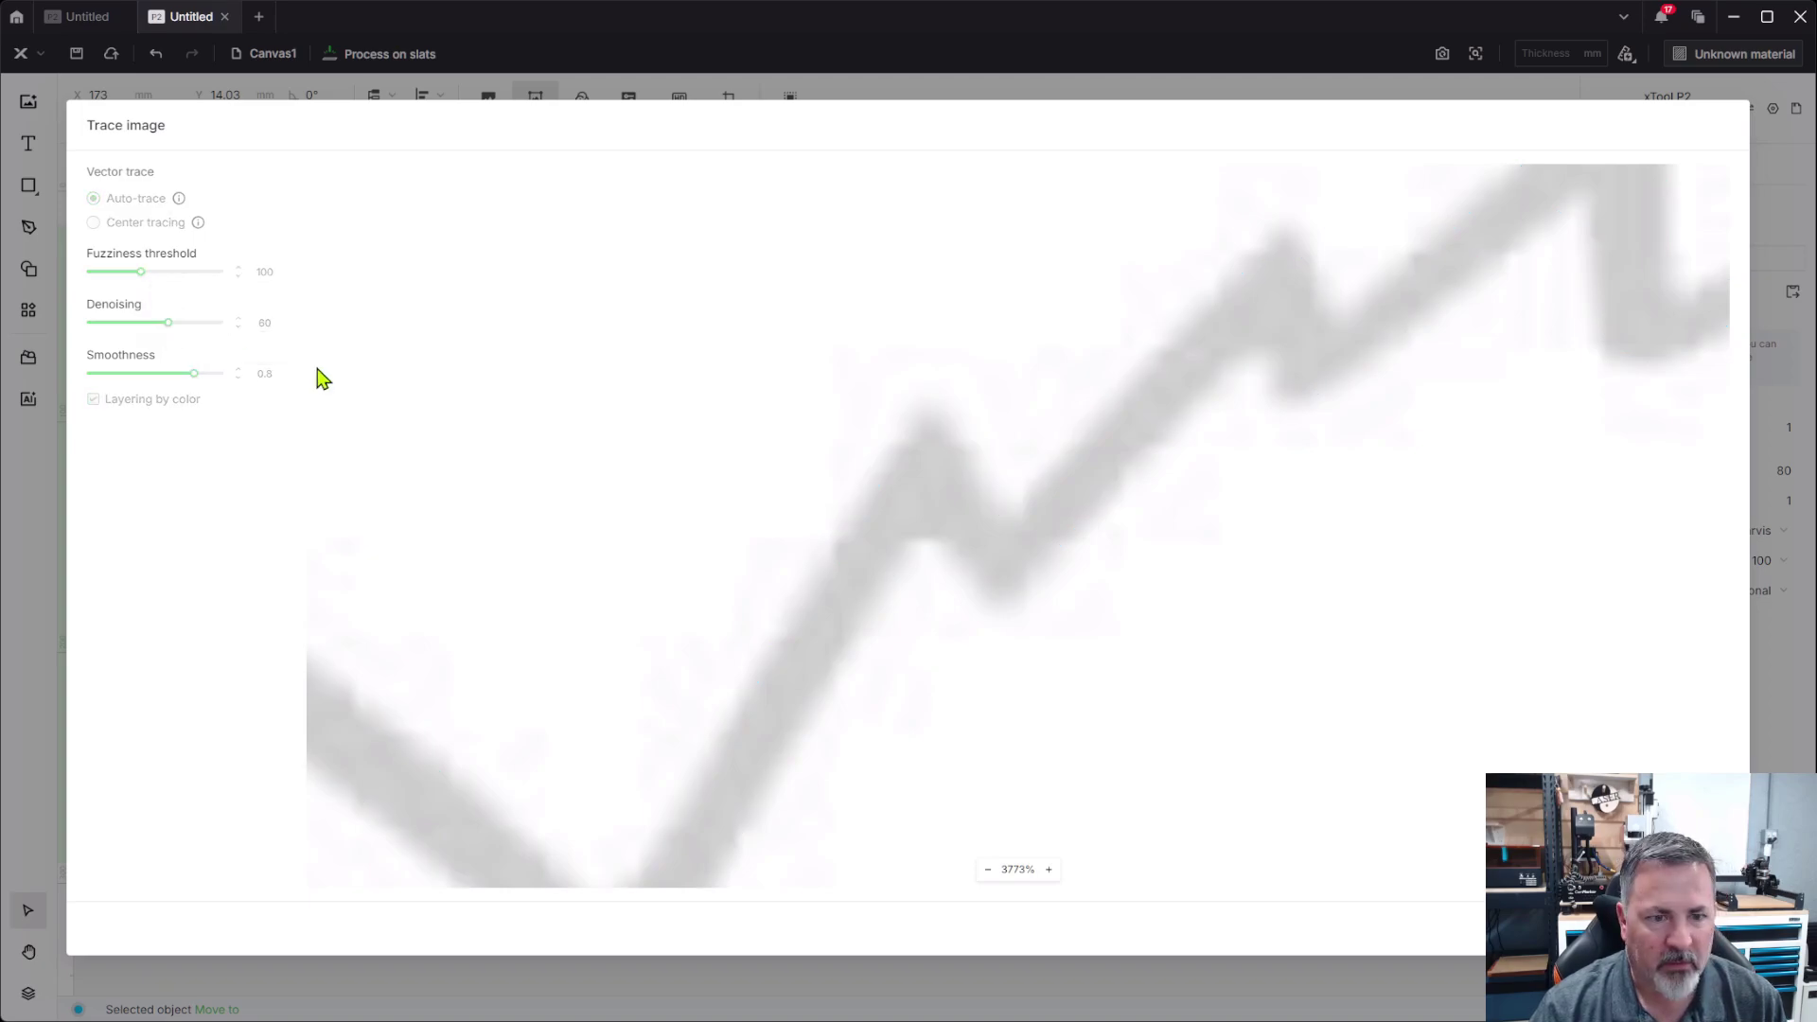
scroll(1122, 573, "down", 5)
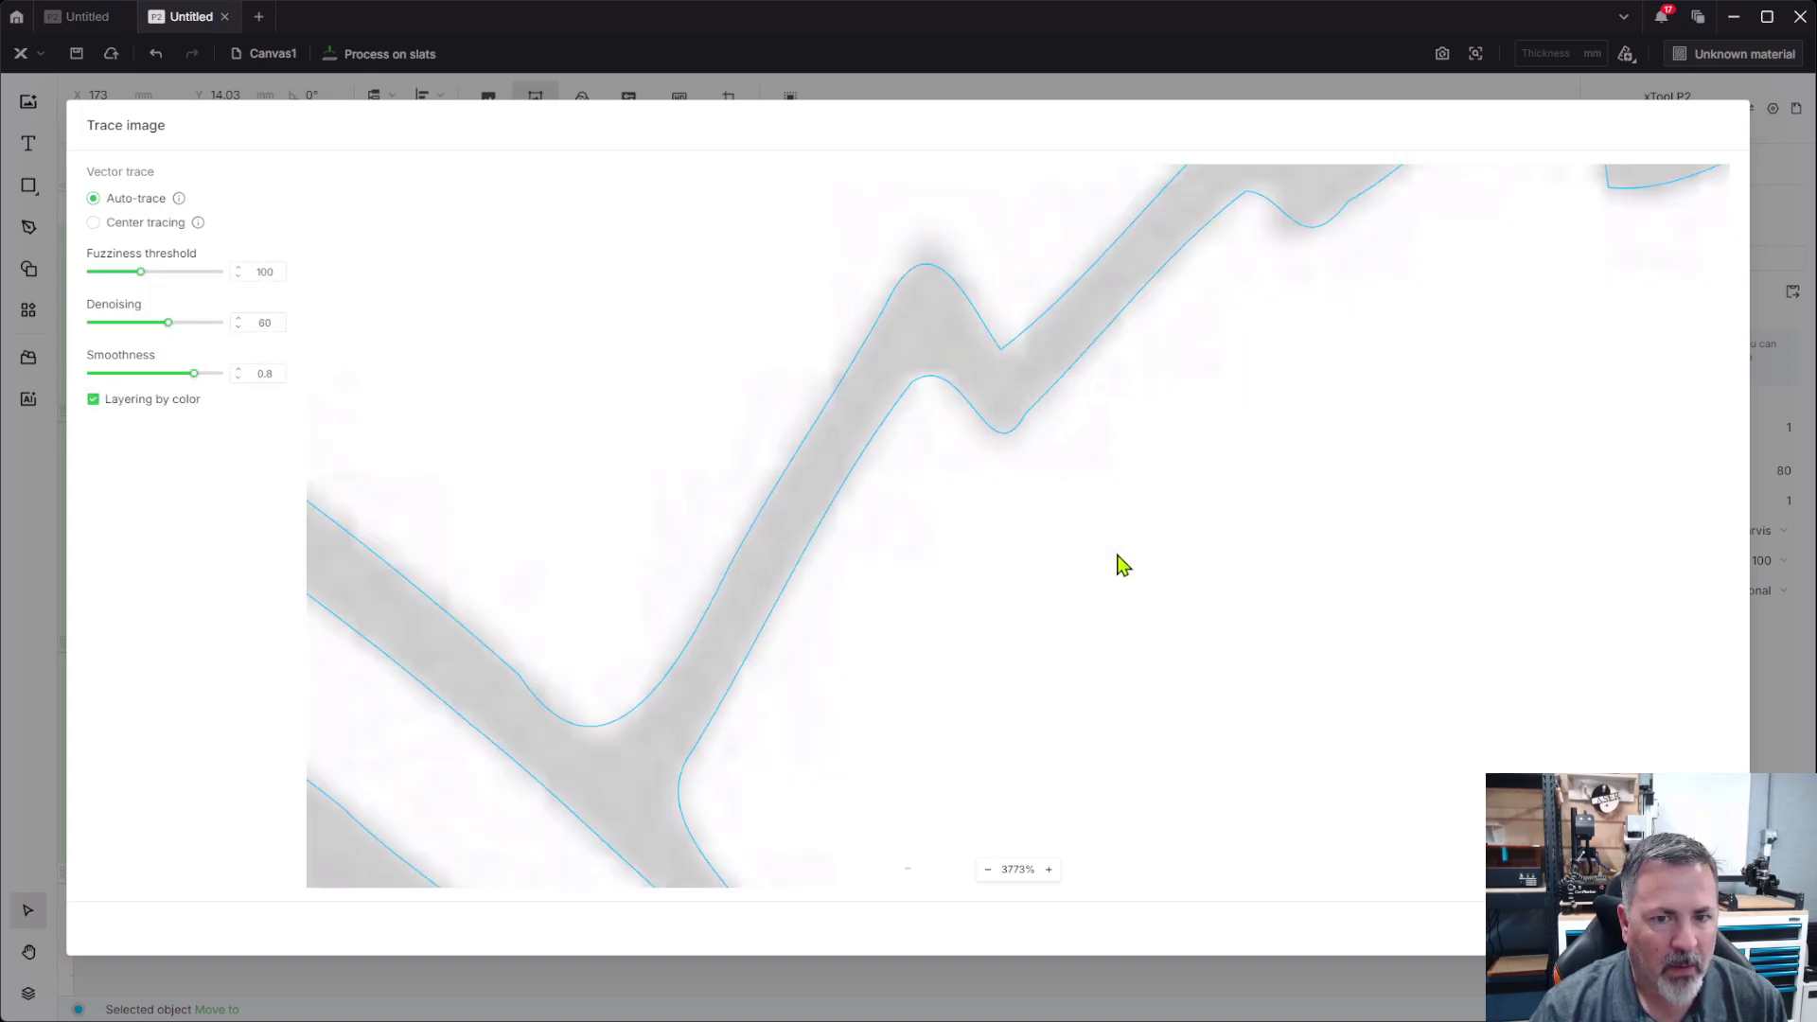
scroll(1122, 573, "up", 5)
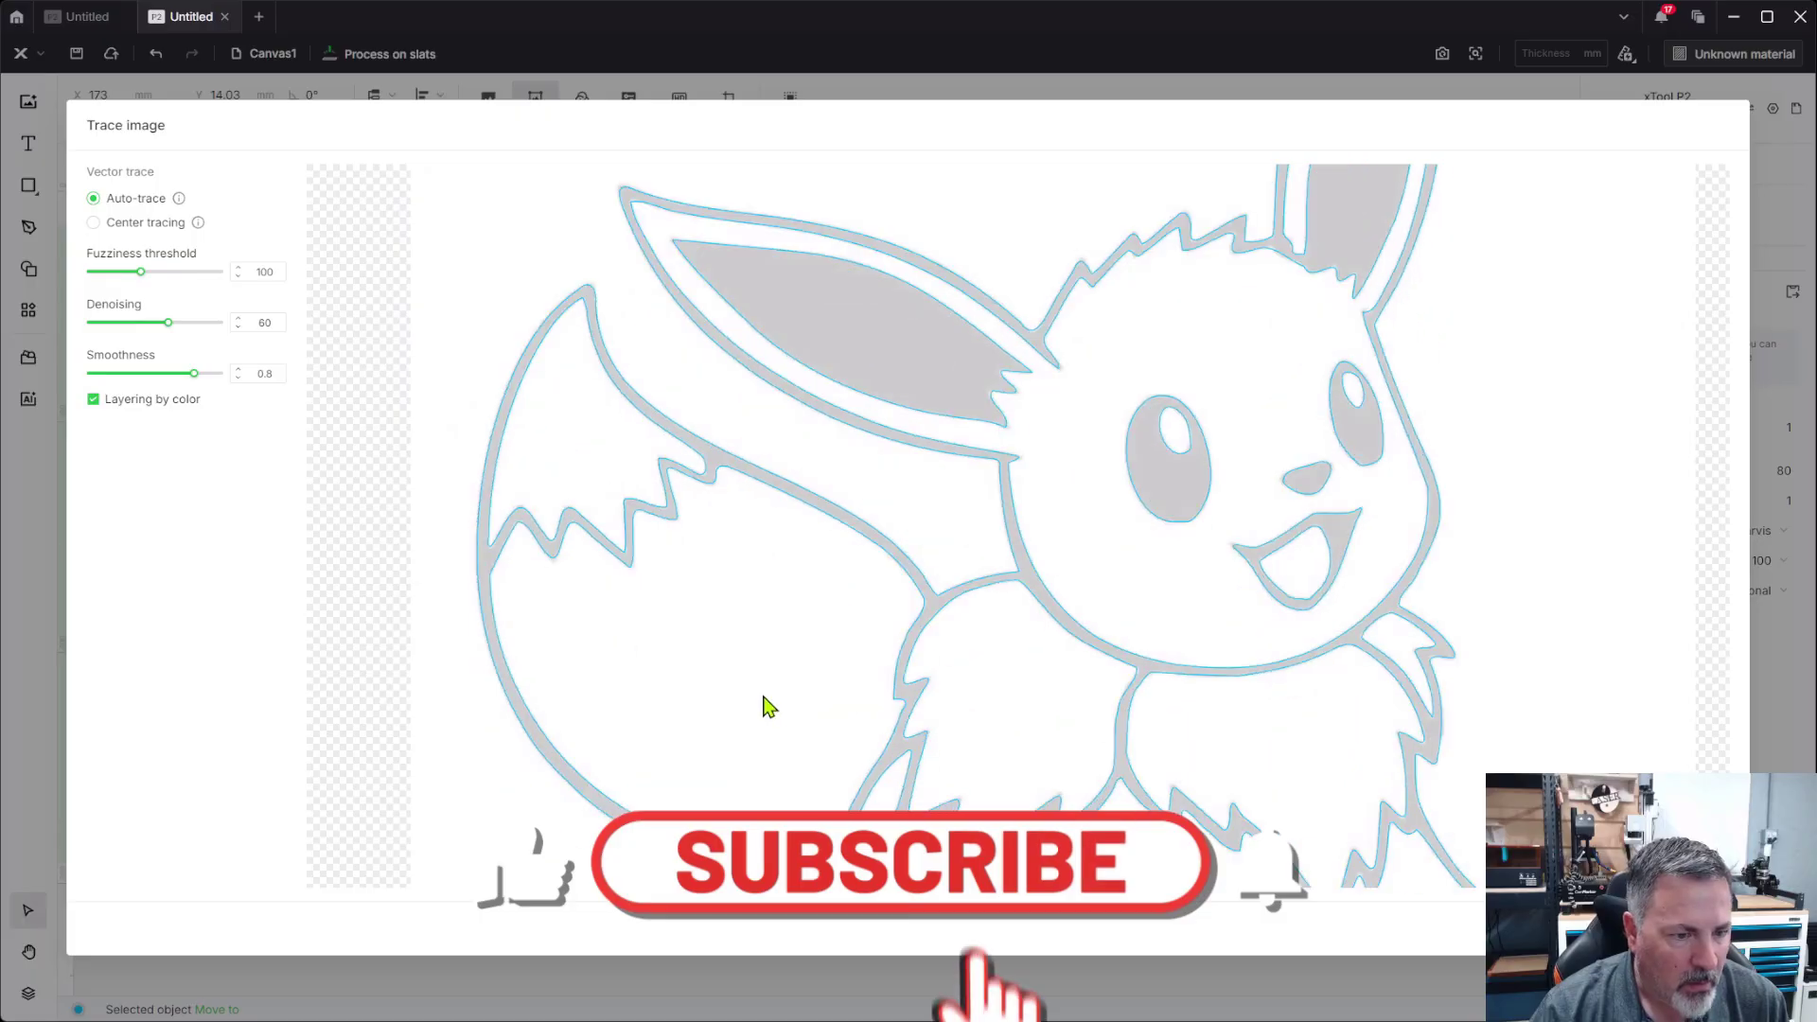
scroll(819, 651, "down", 5)
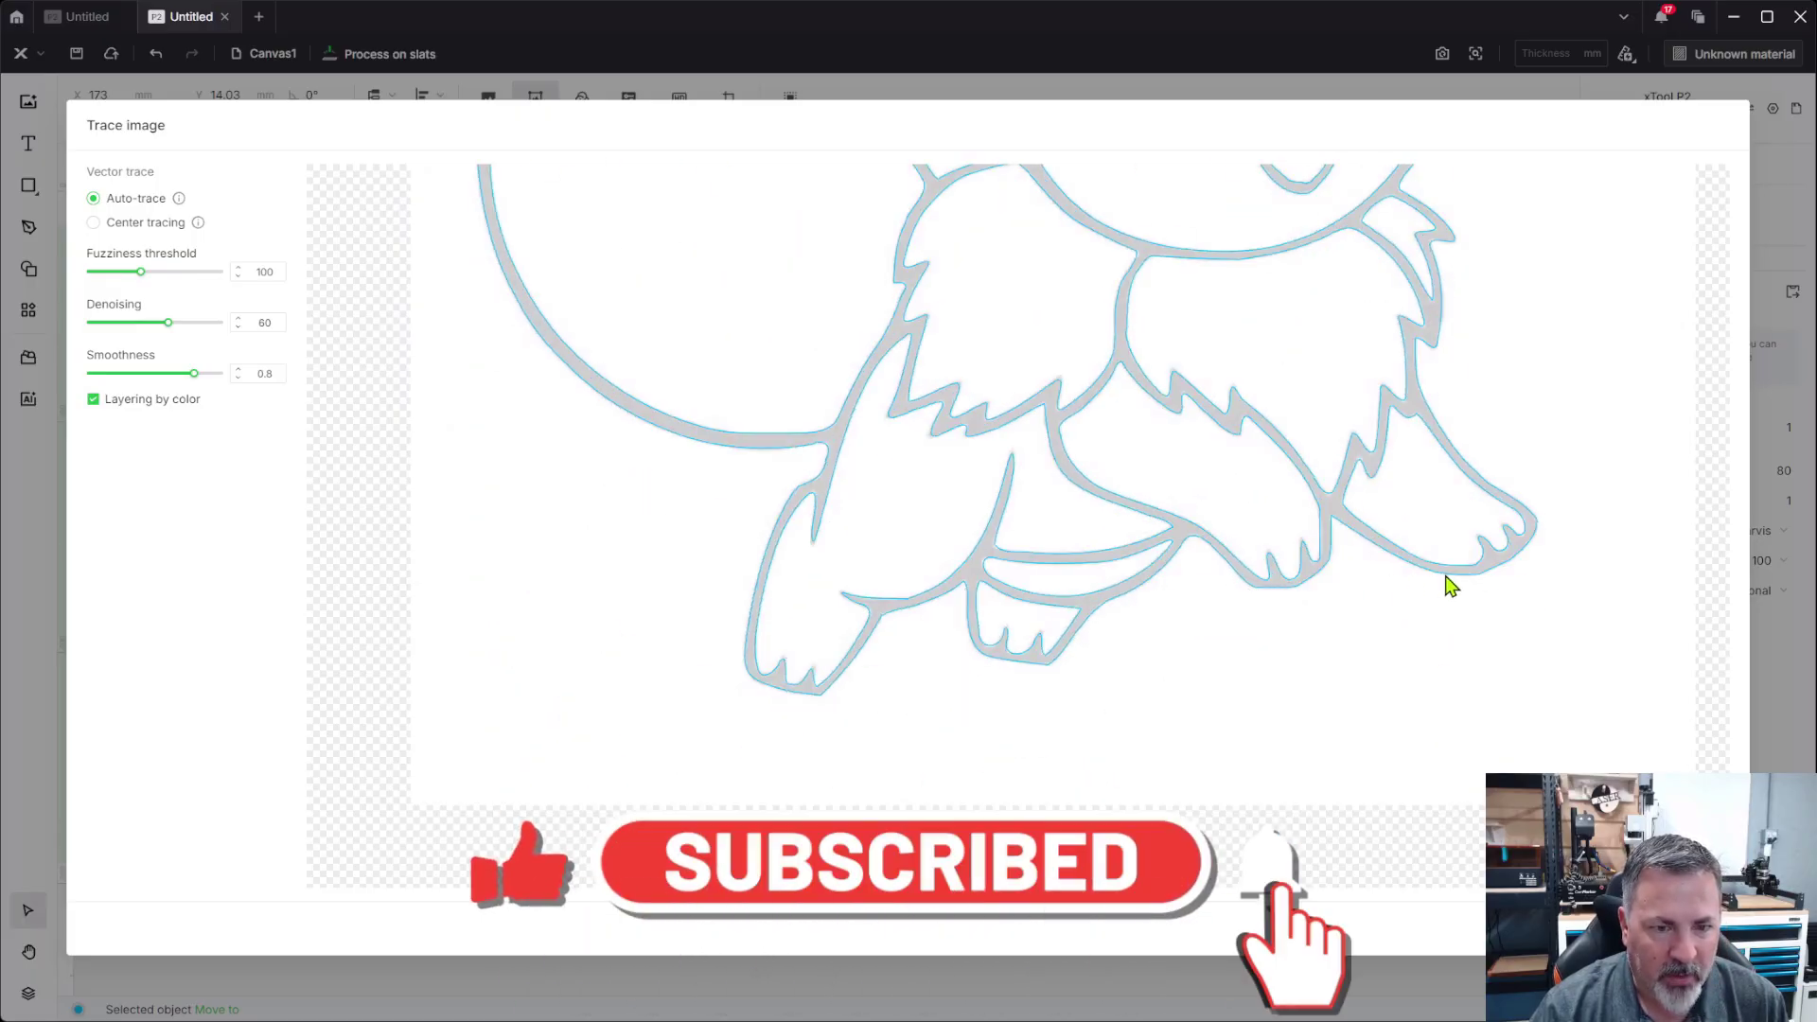
scroll(1344, 587, "up", 5)
scroll(1344, 573, "up", 2)
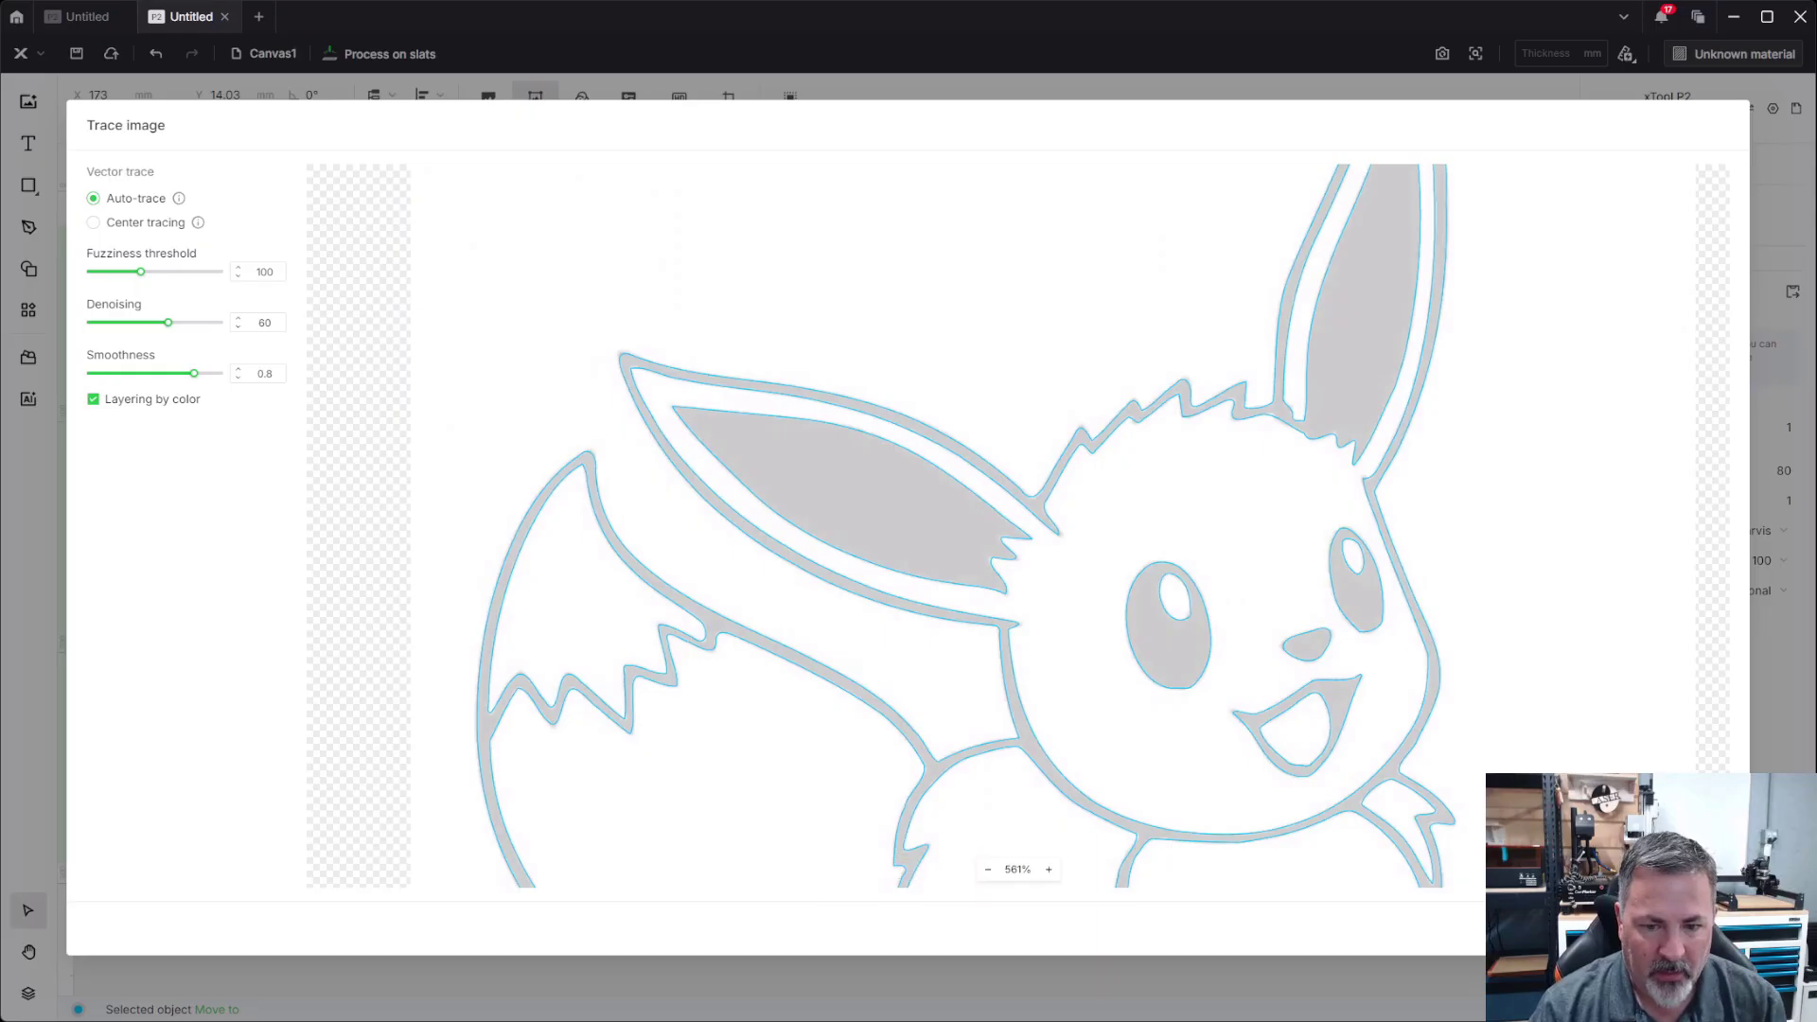
key("Return")
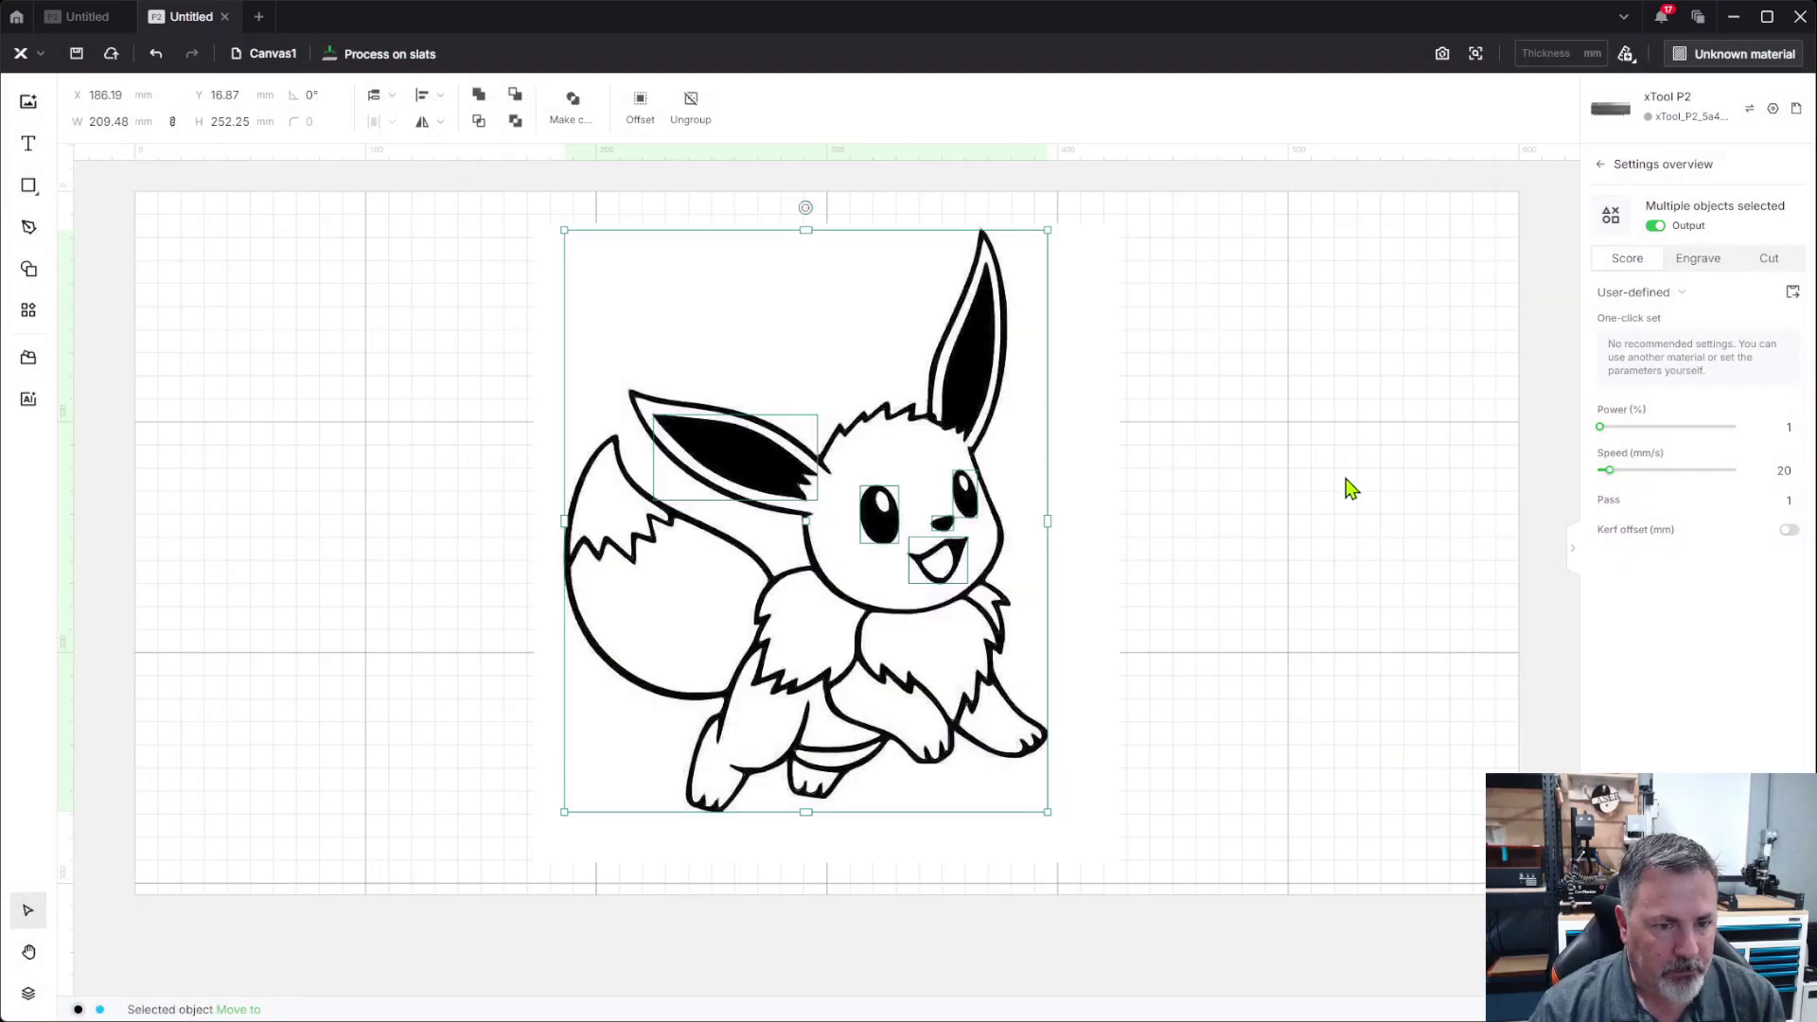
Step: Delete the original Eevee image and set the traced outlines to Engrave
left_click(1098, 511)
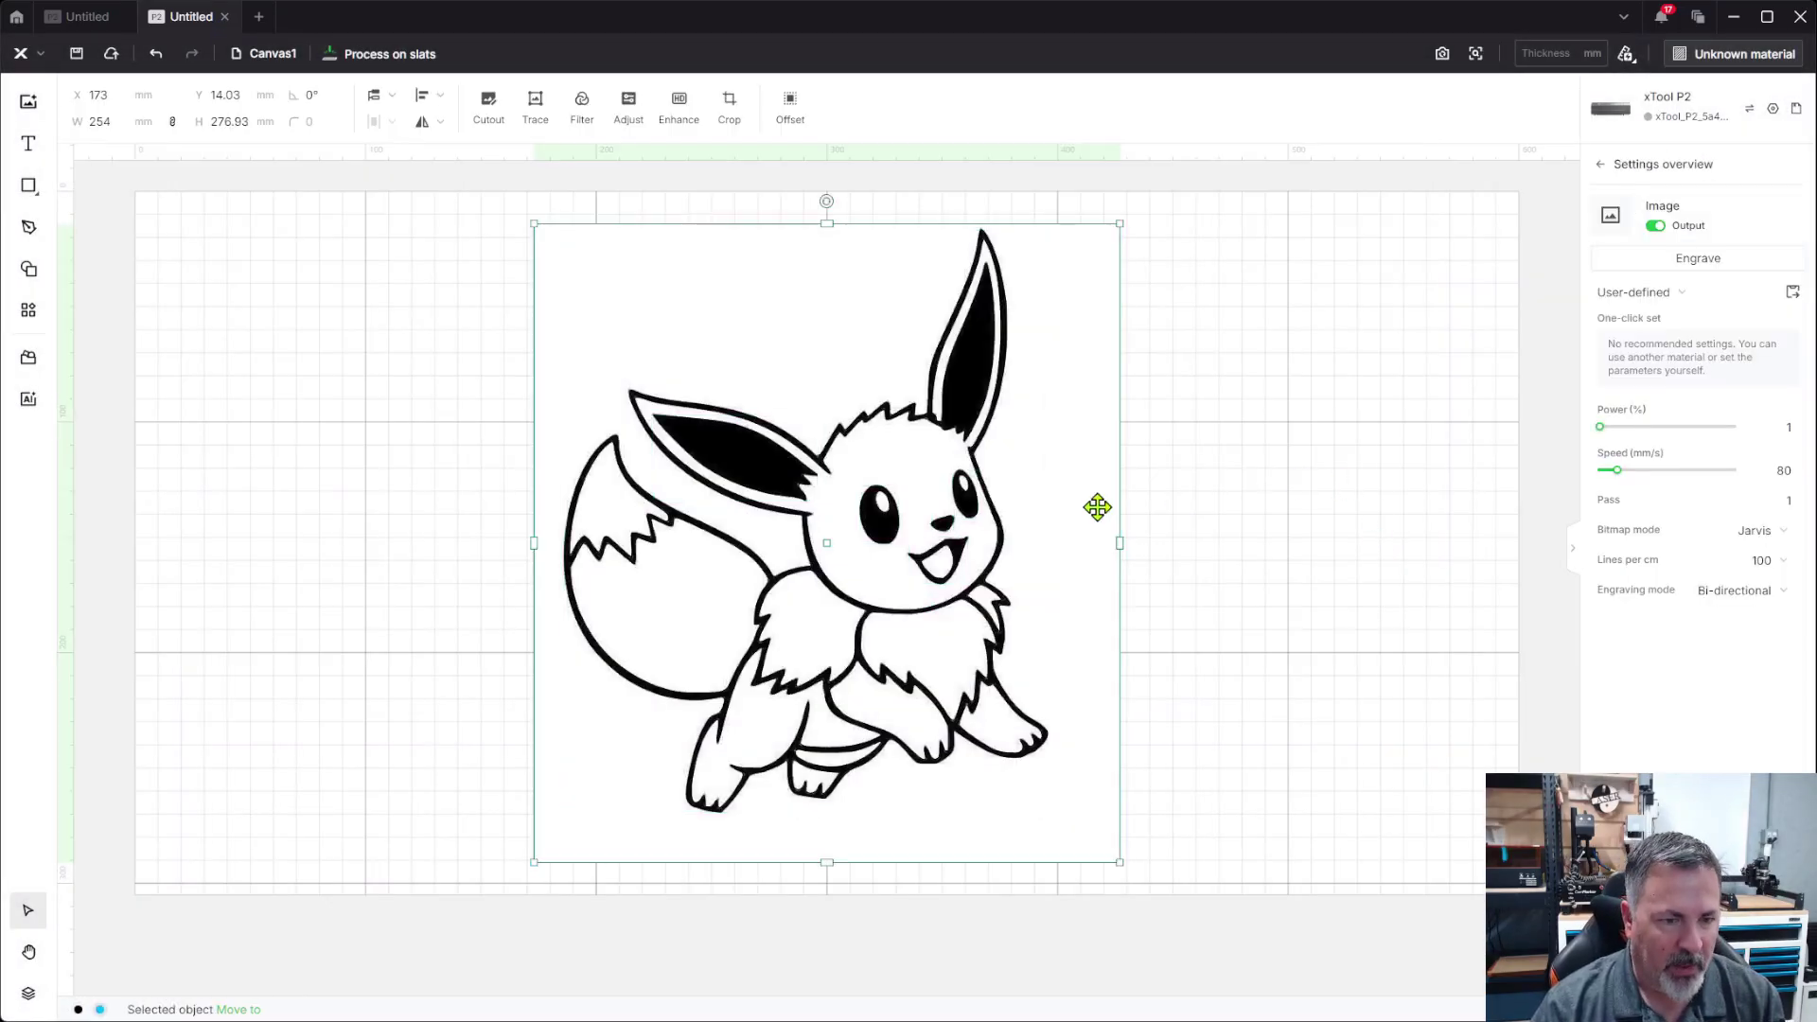
key("Delete")
key("ctrl+a")
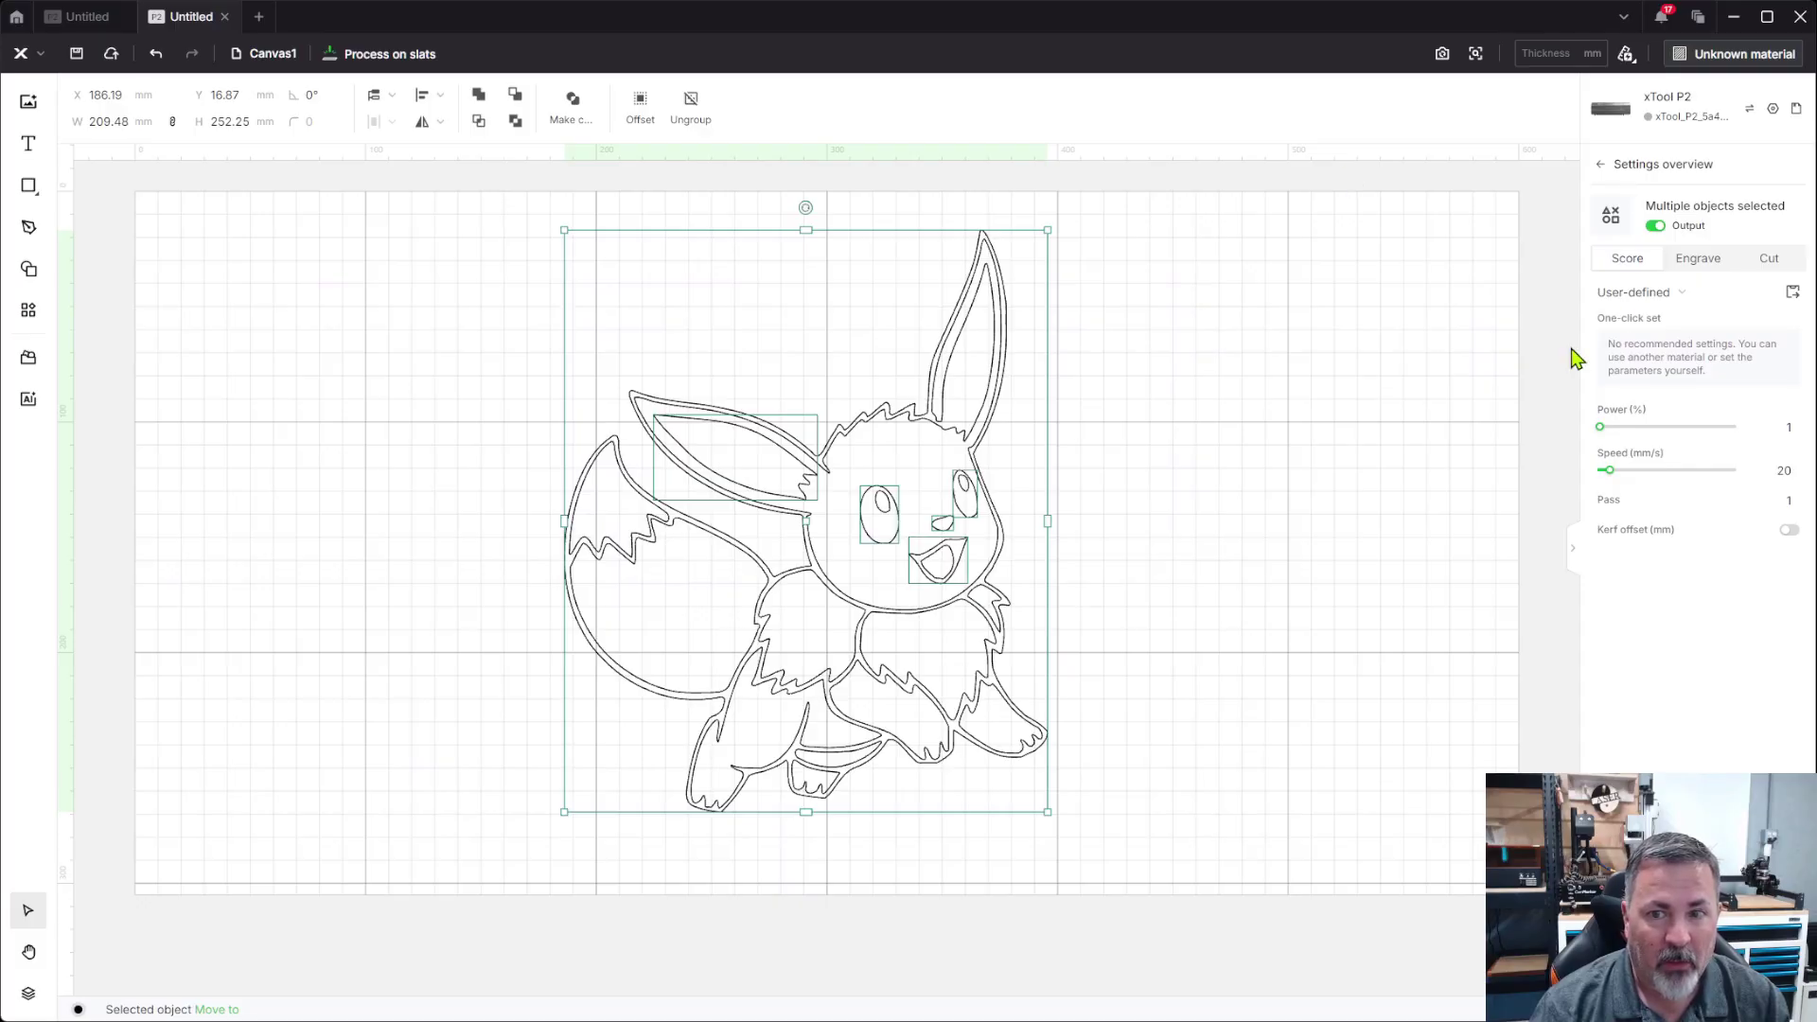
left_click(1701, 268)
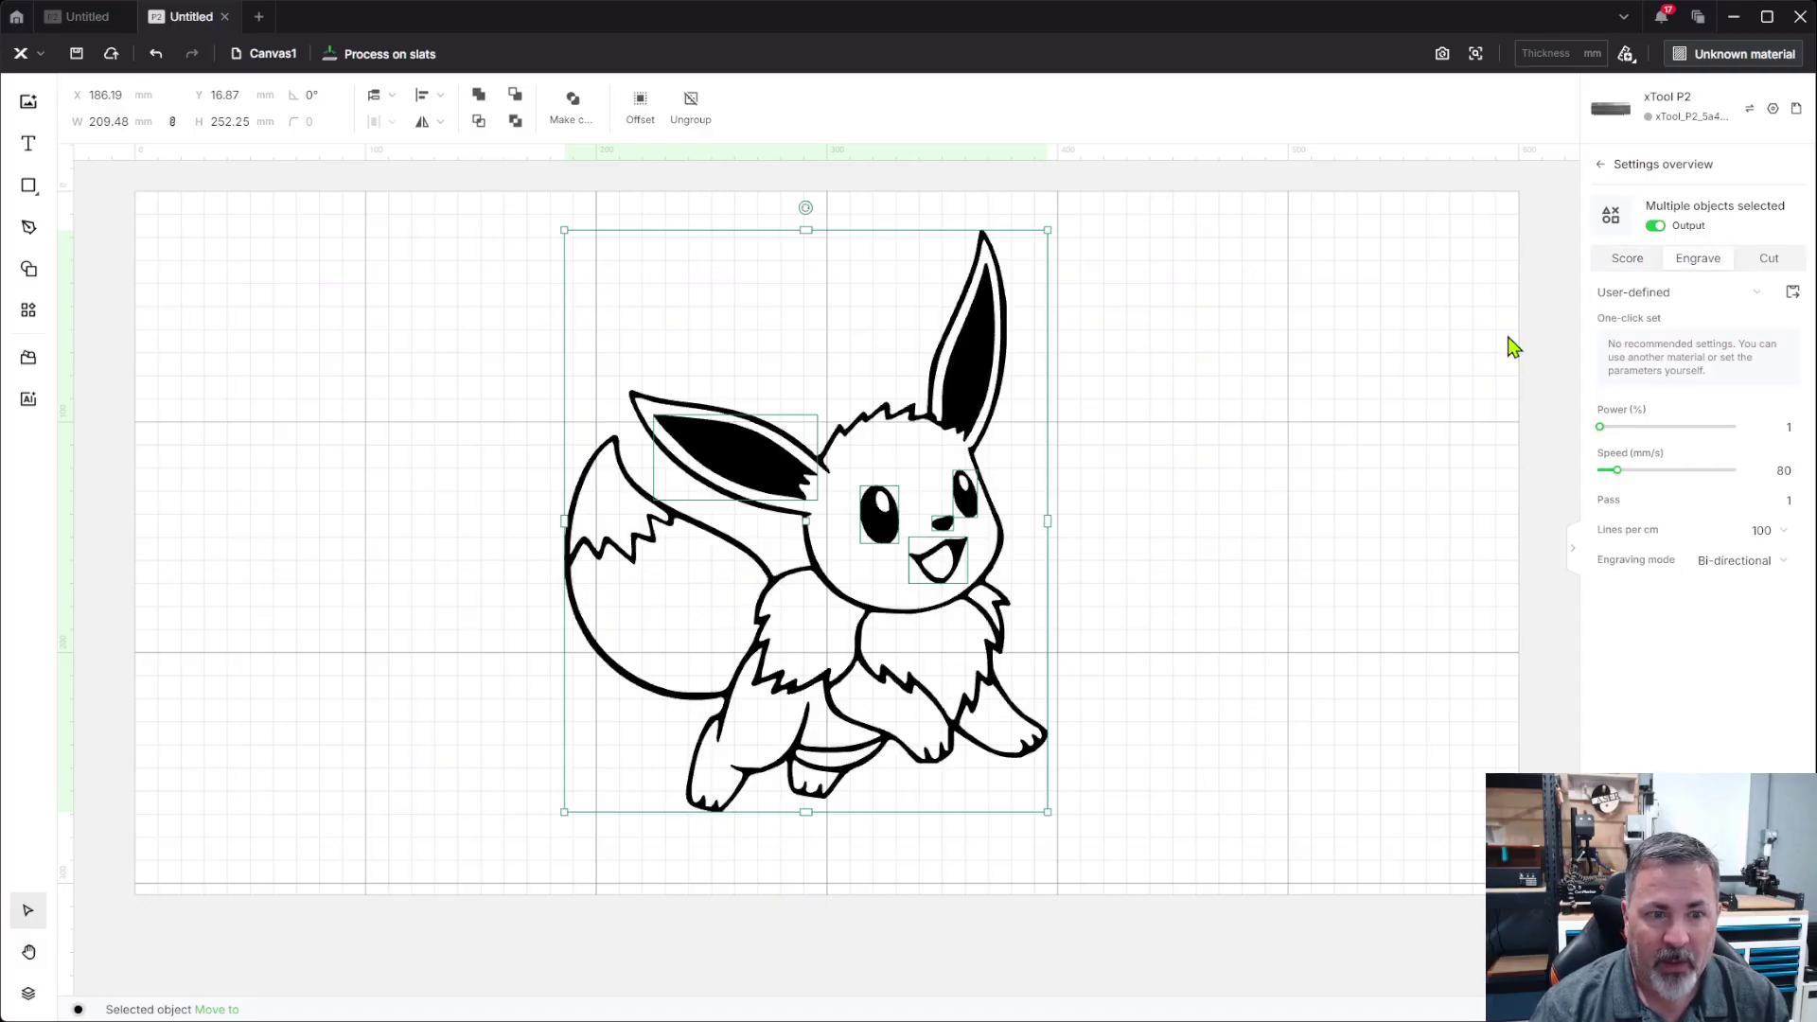
Step: Select the whole traced Eevee drawing to edit its width
left_click(1315, 476)
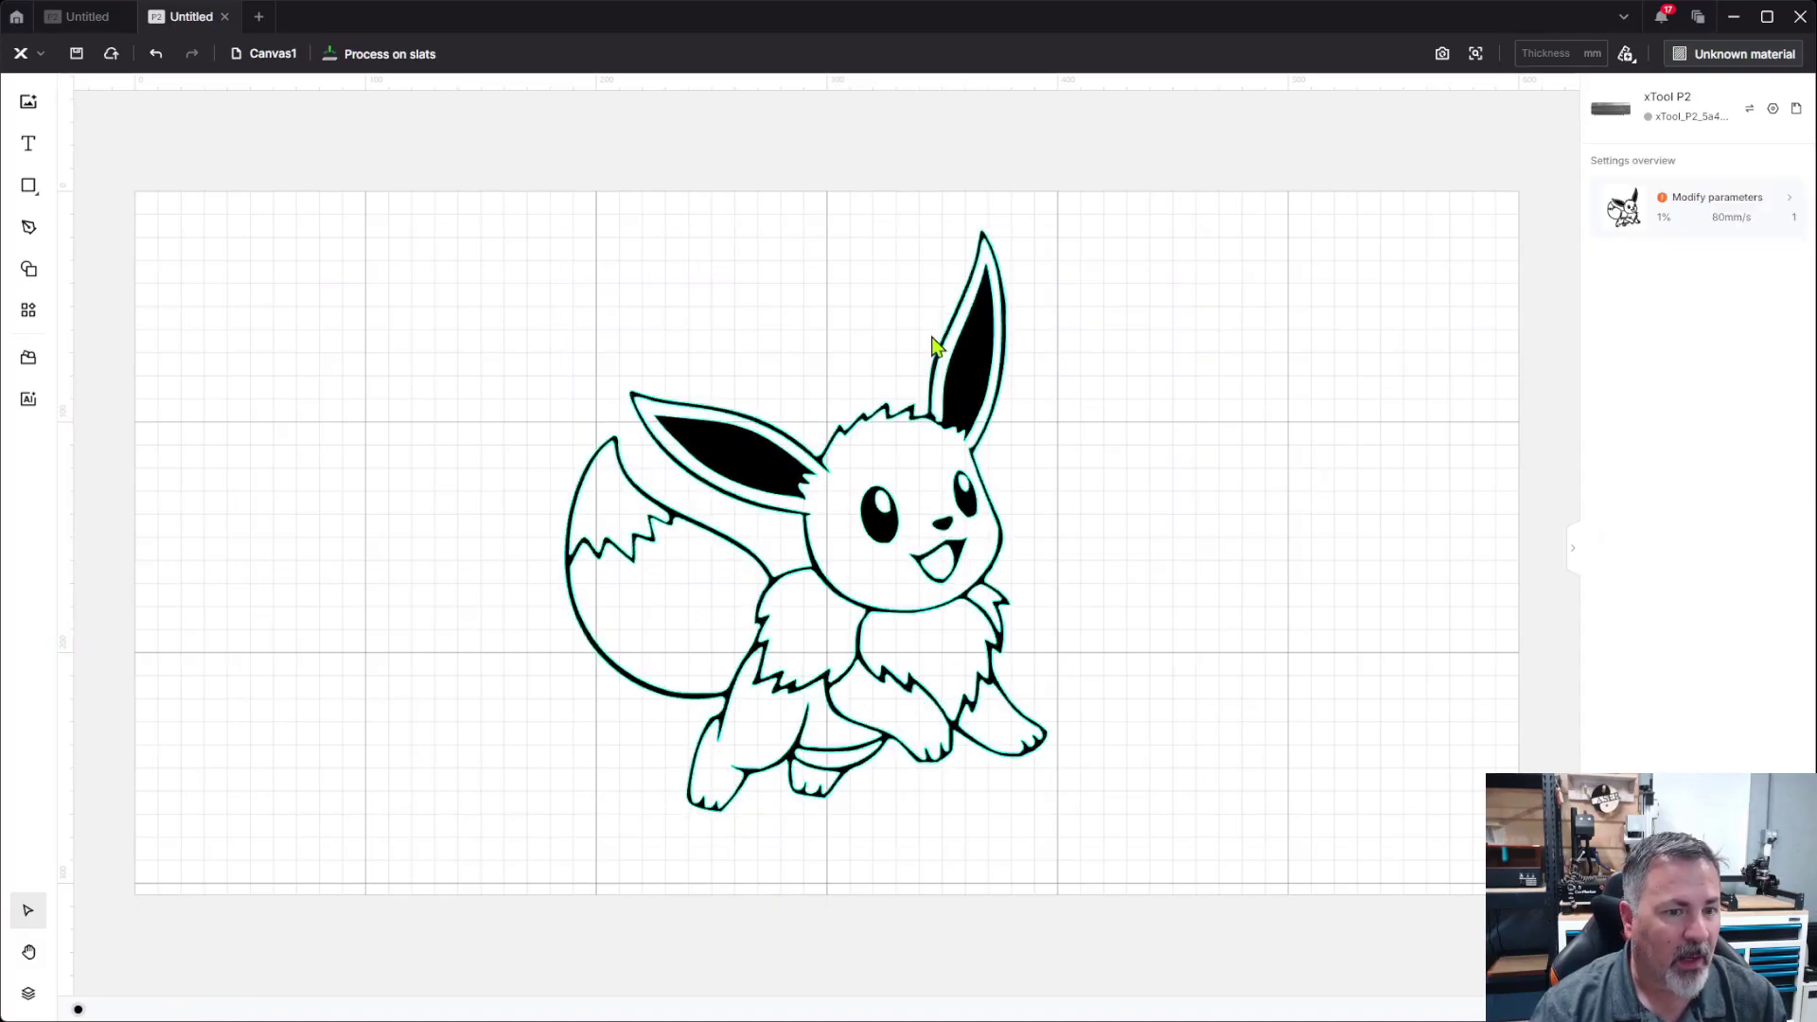
left_click_drag(496, 220, 1183, 869)
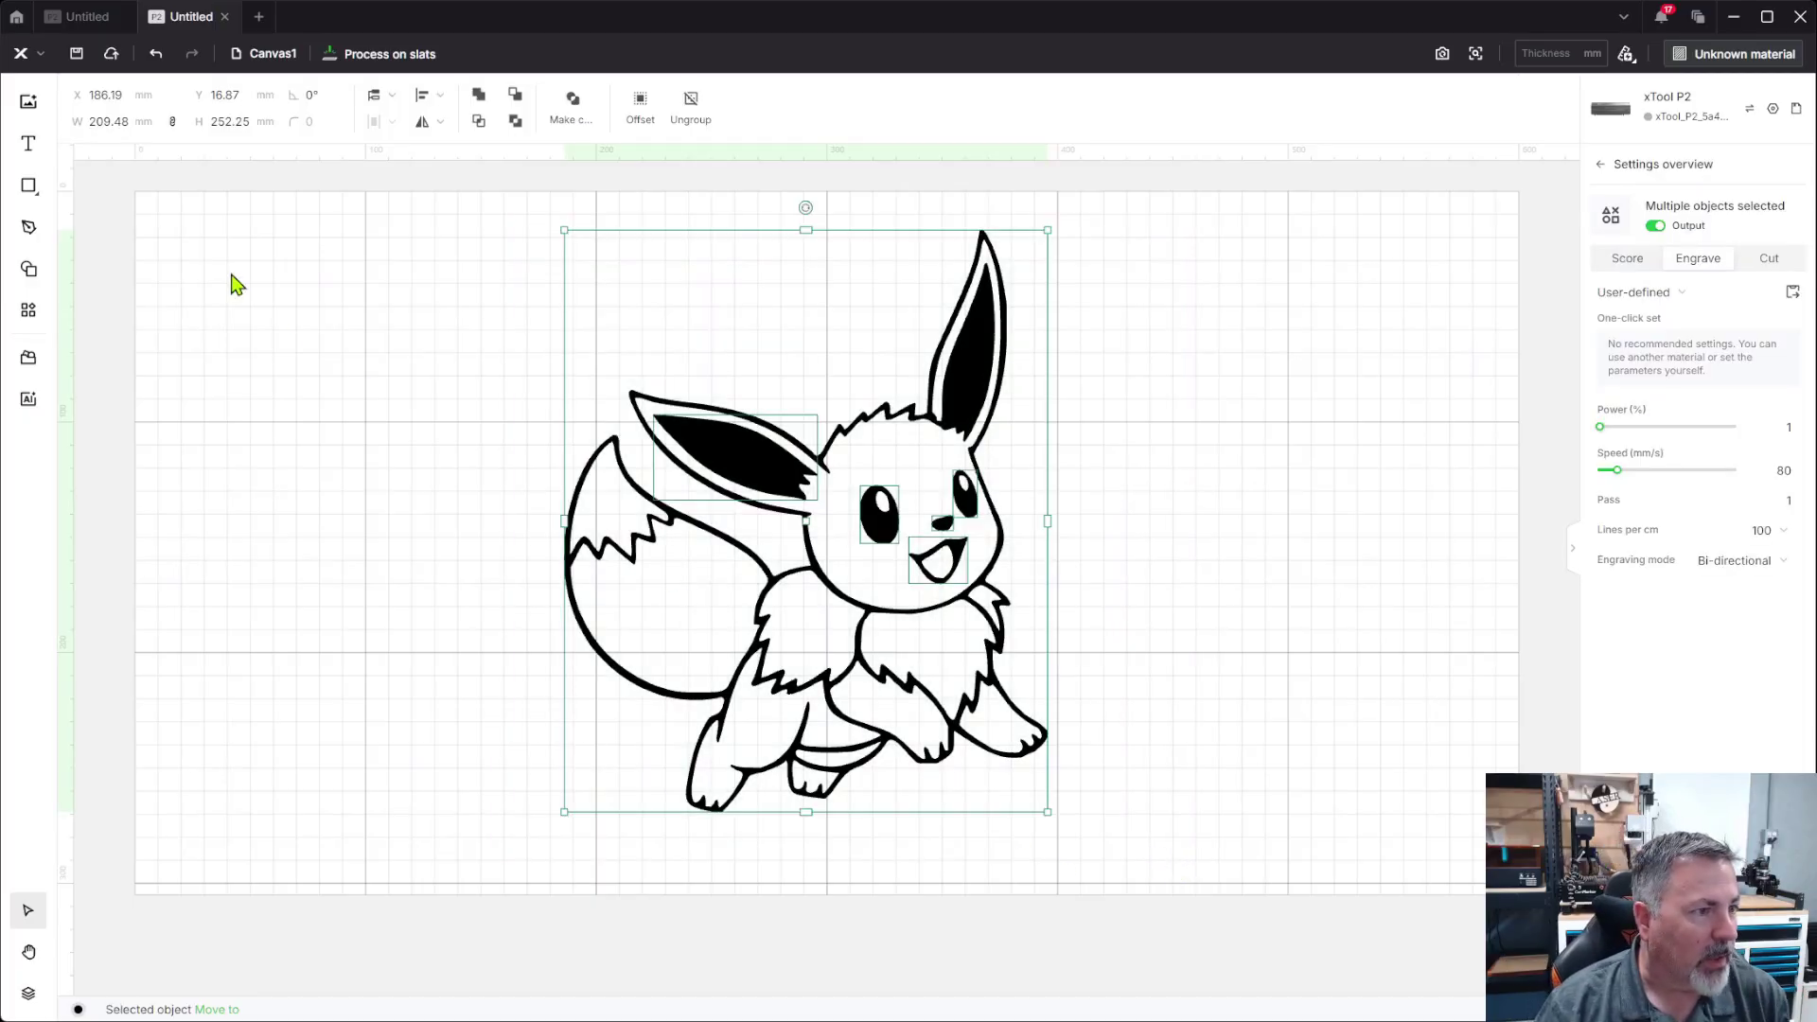
left_click(123, 121)
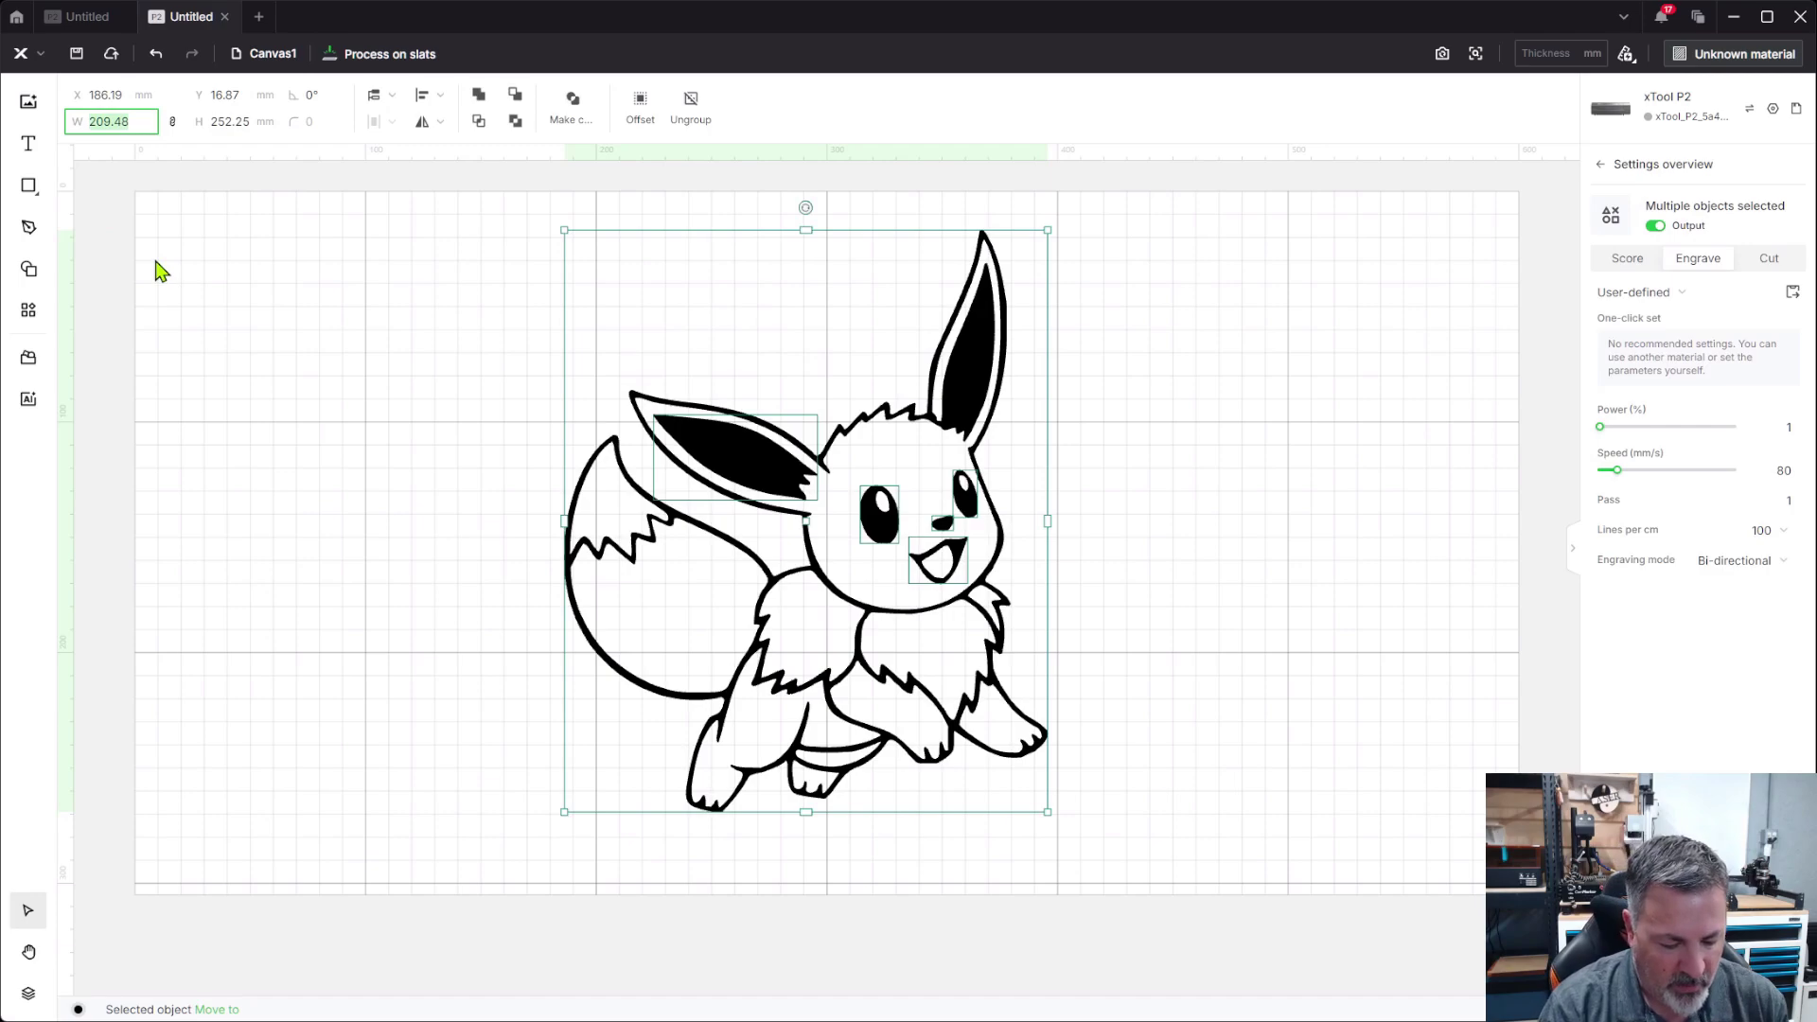
Step: Scale the Eevee drawing to 60 × 72.25 mm and move it into place
type("60")
key("Tab")
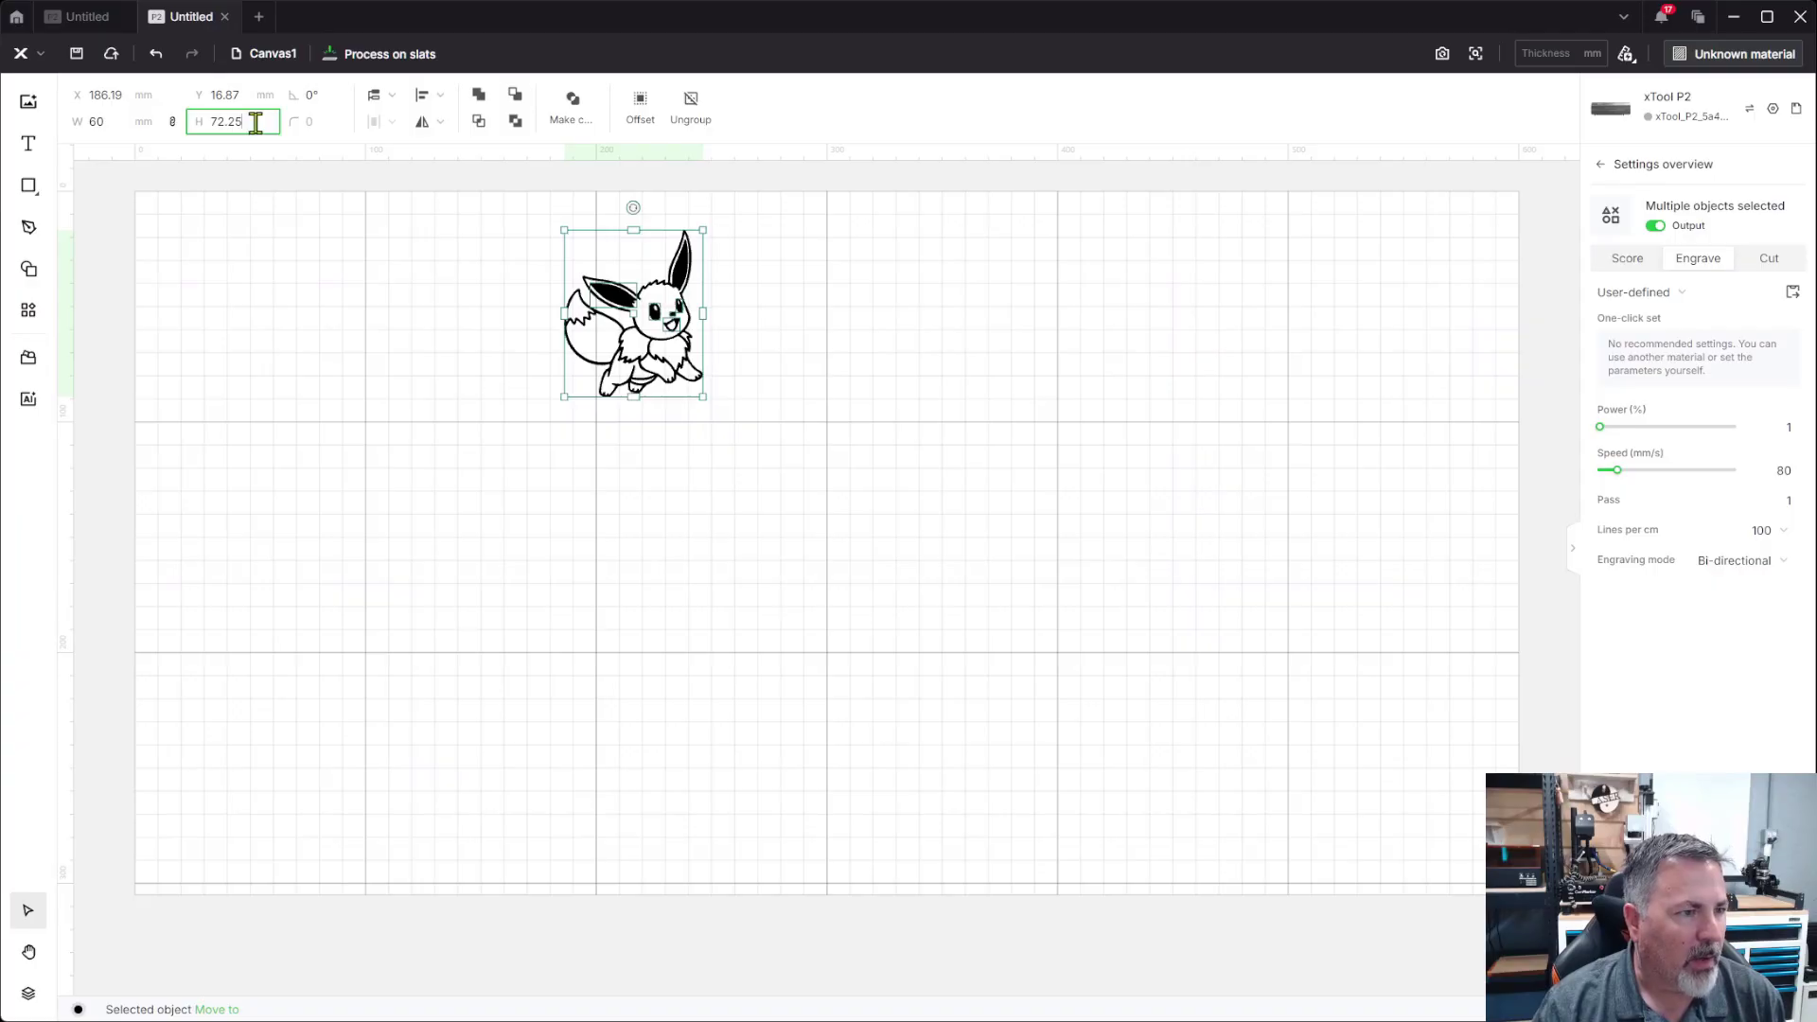
mouse_move(615, 297)
left_mouse_down()
mouse_move(773, 476)
mouse_move(538, 378)
mouse_move(585, 410)
left_mouse_up()
scroll(549, 423, "up", 5)
scroll(625, 431, "up", 2)
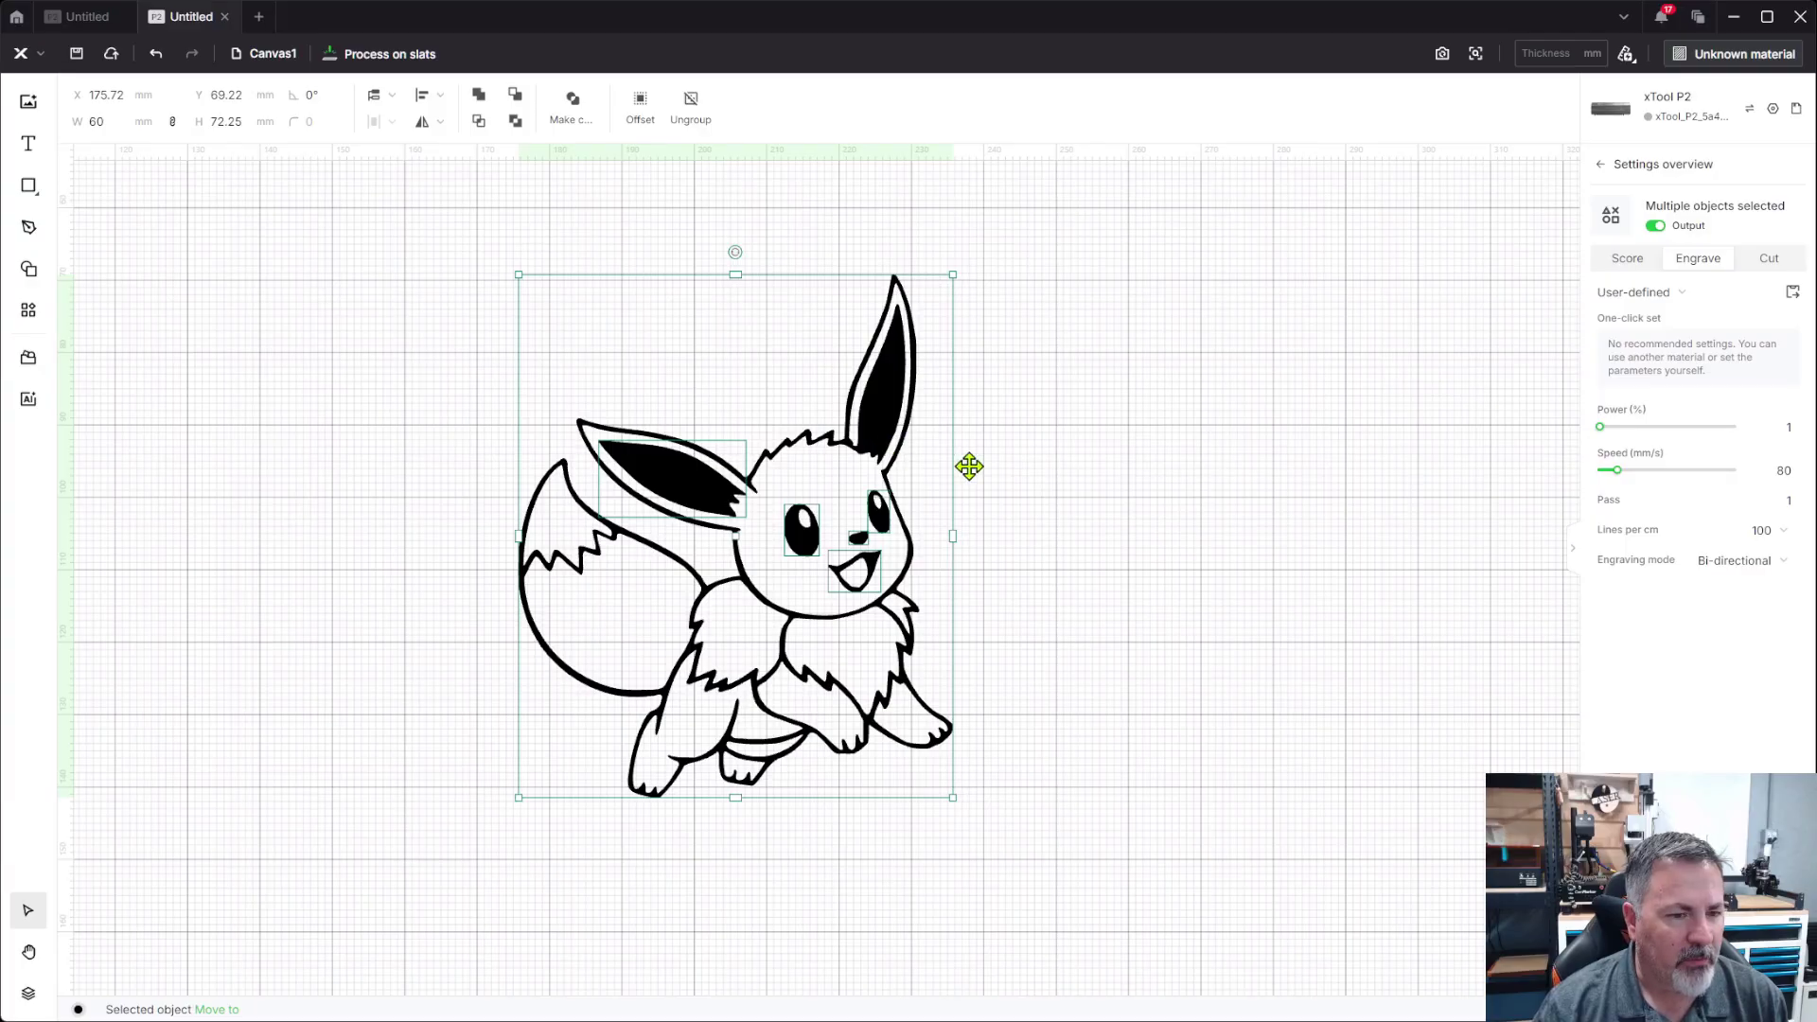
left_click(1001, 525)
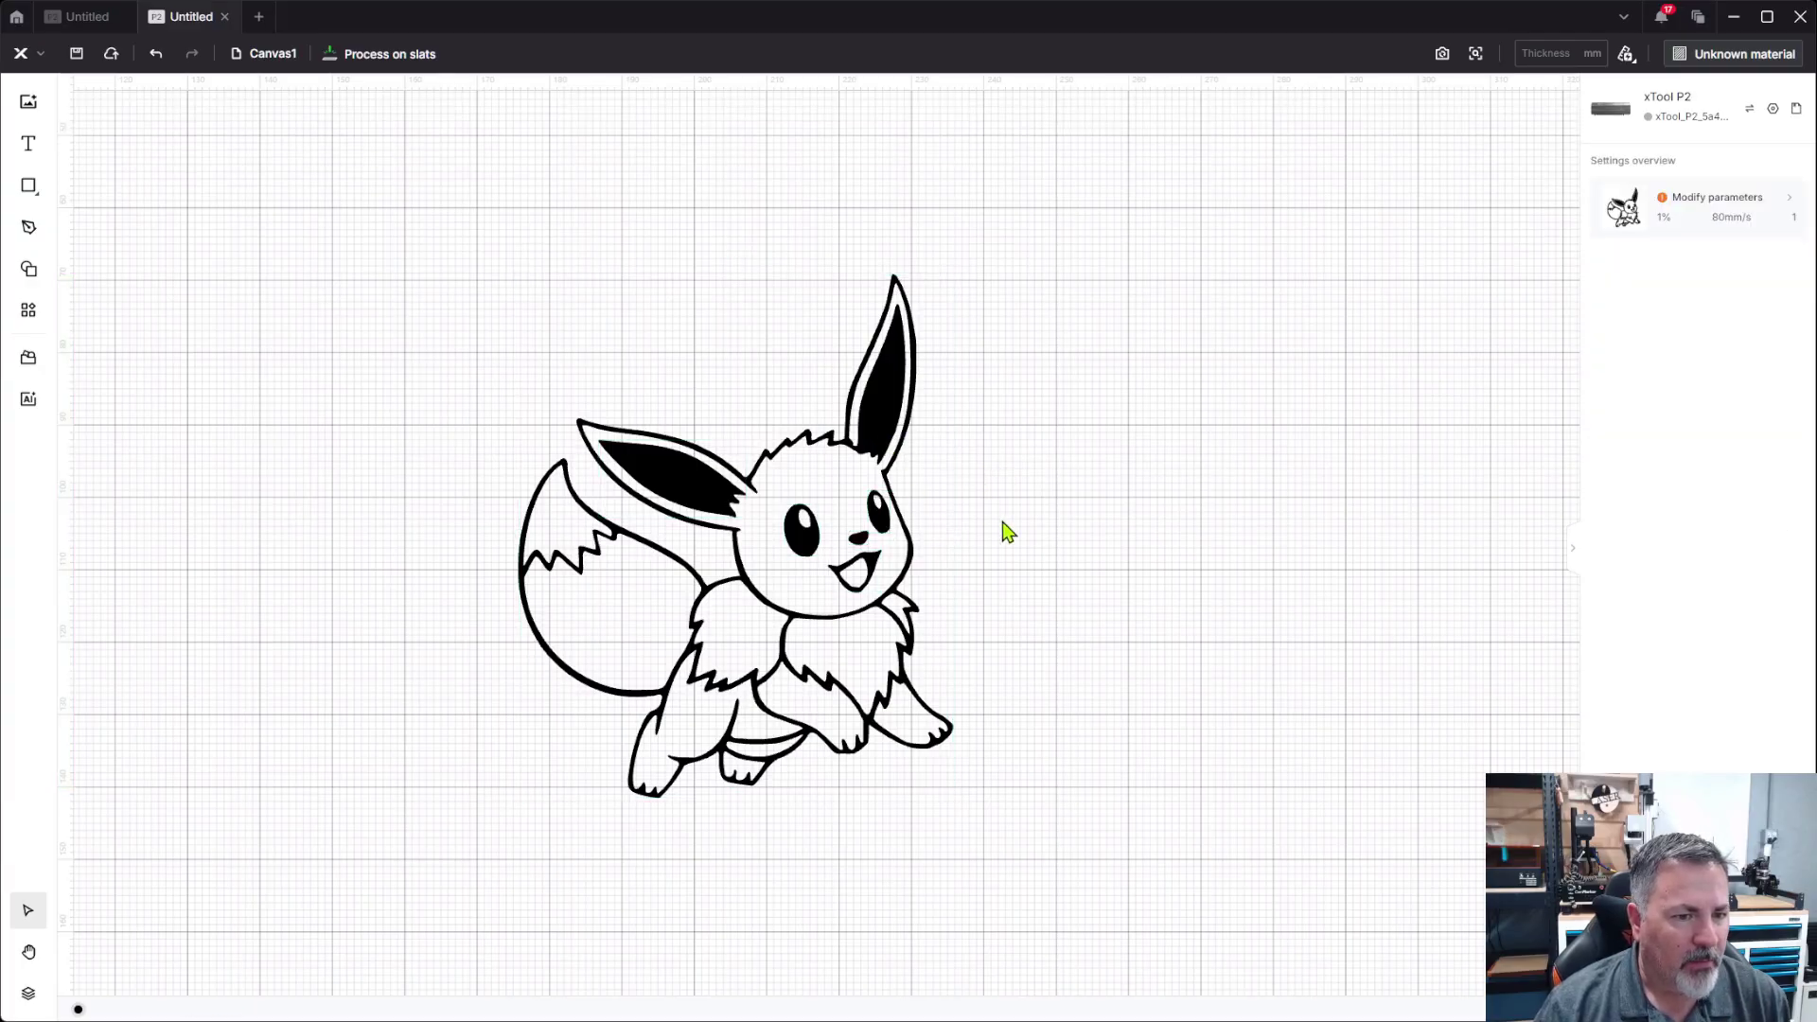
left_click_drag(479, 235, 1067, 832)
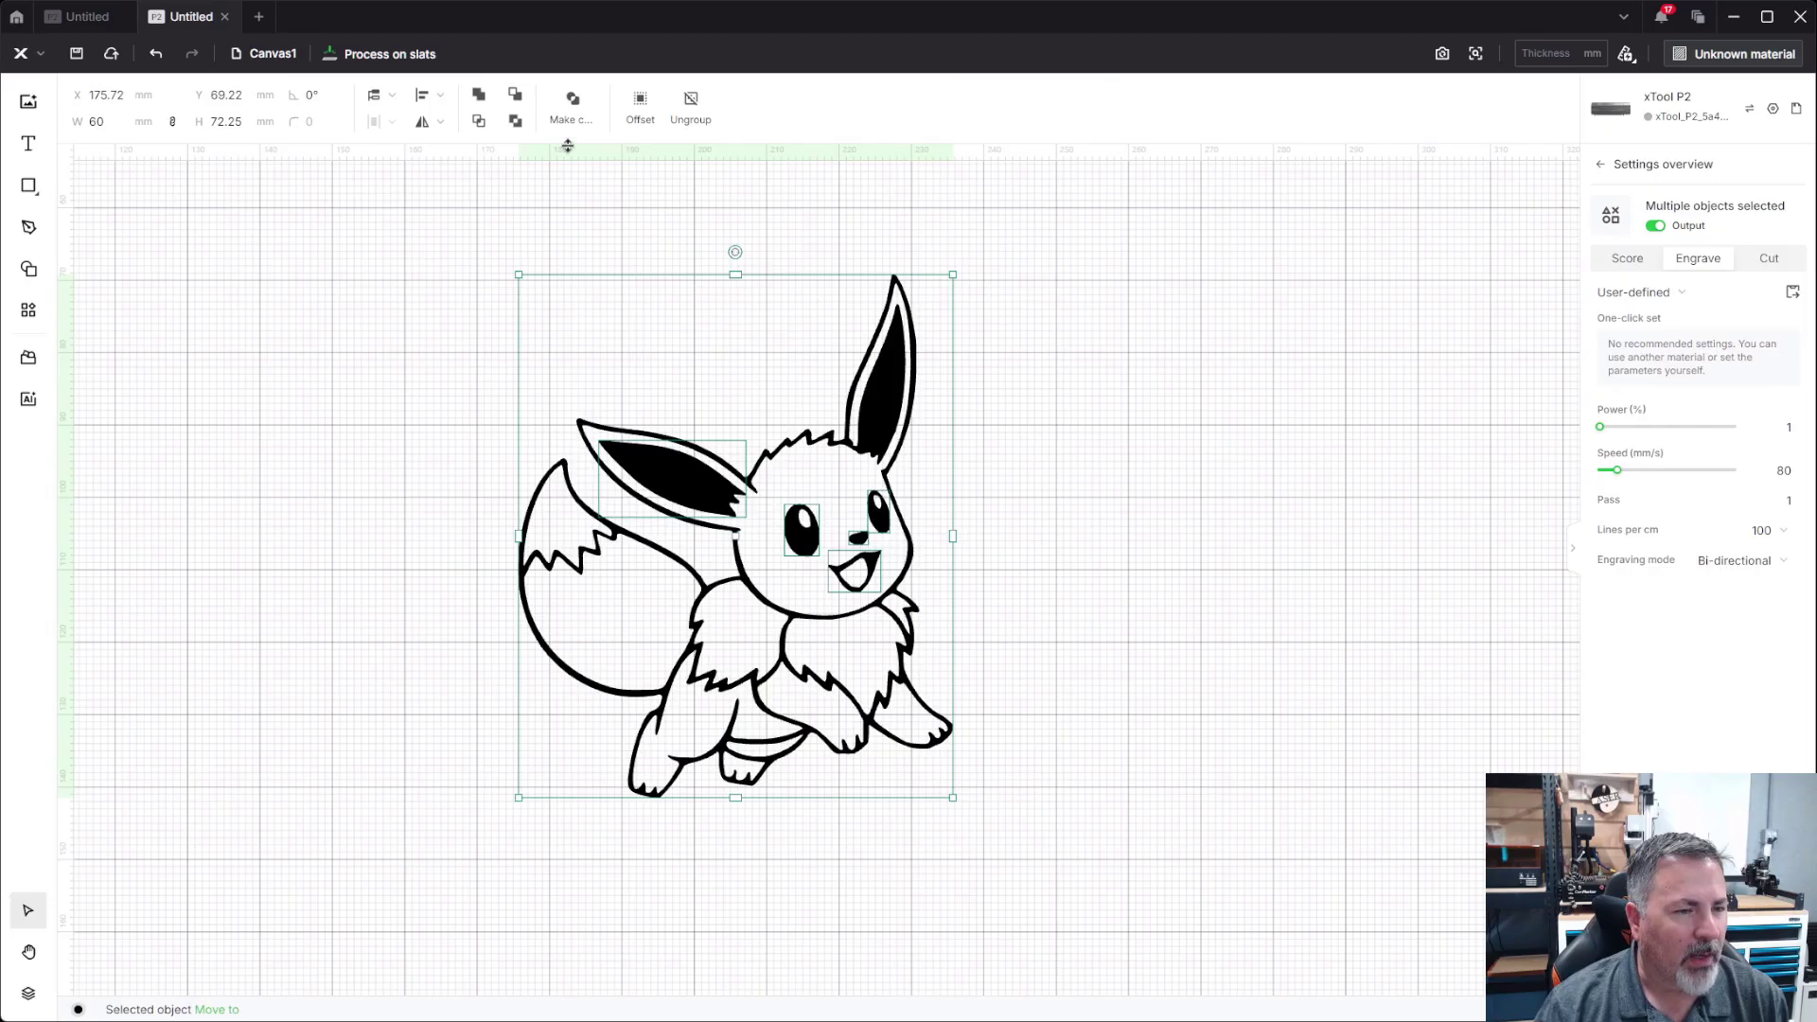
Step: Add a 1 mm external offset around the outer shapes only of the Eevee drawing
left_click(642, 114)
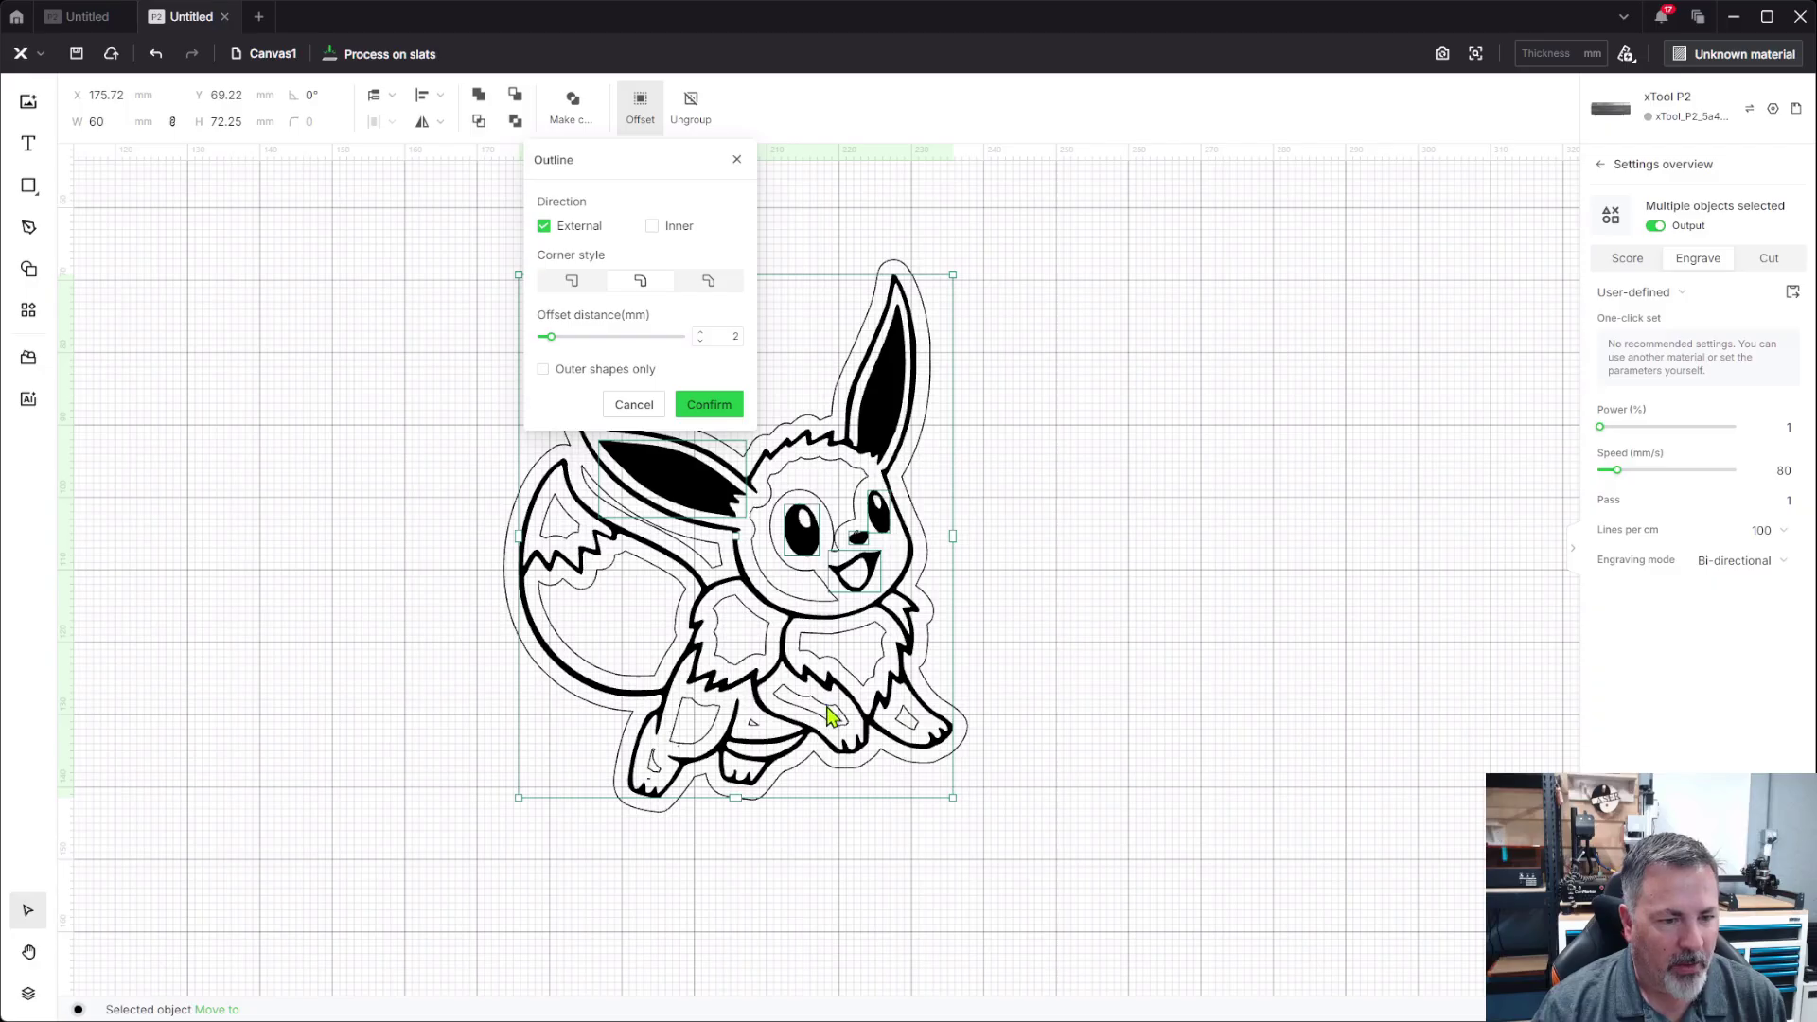
left_click(591, 369)
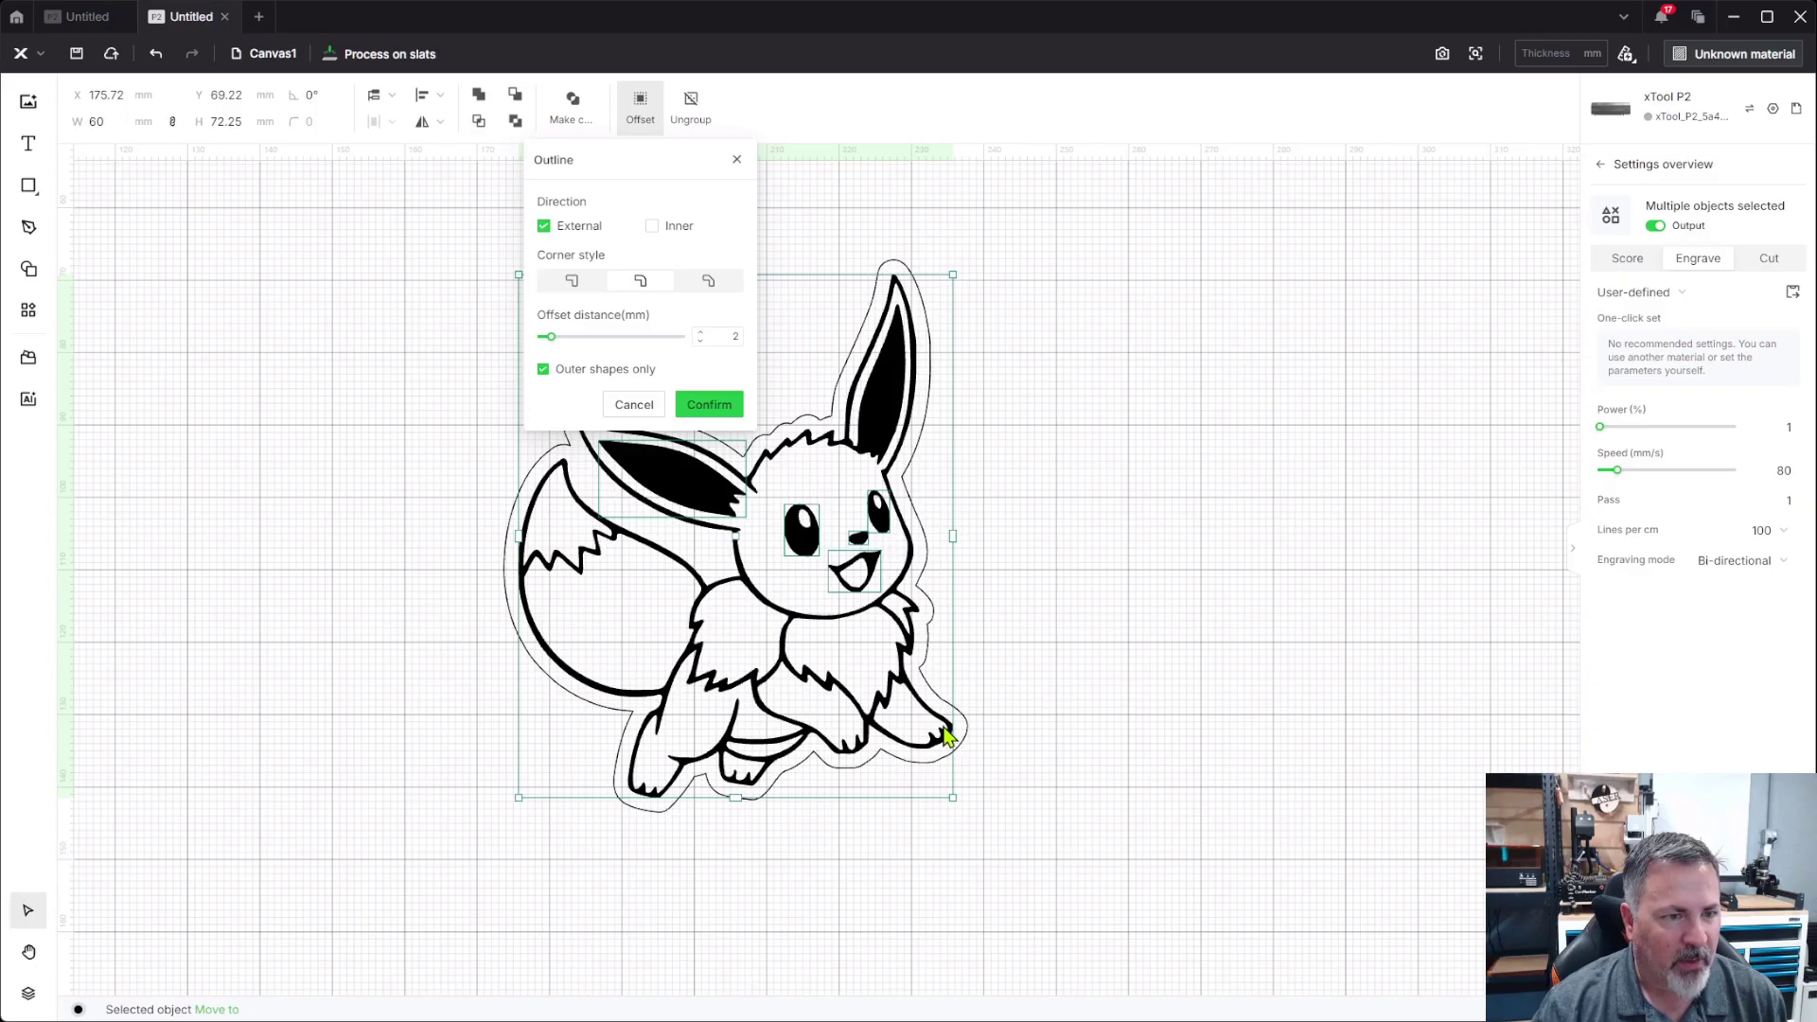
left_click(702, 343)
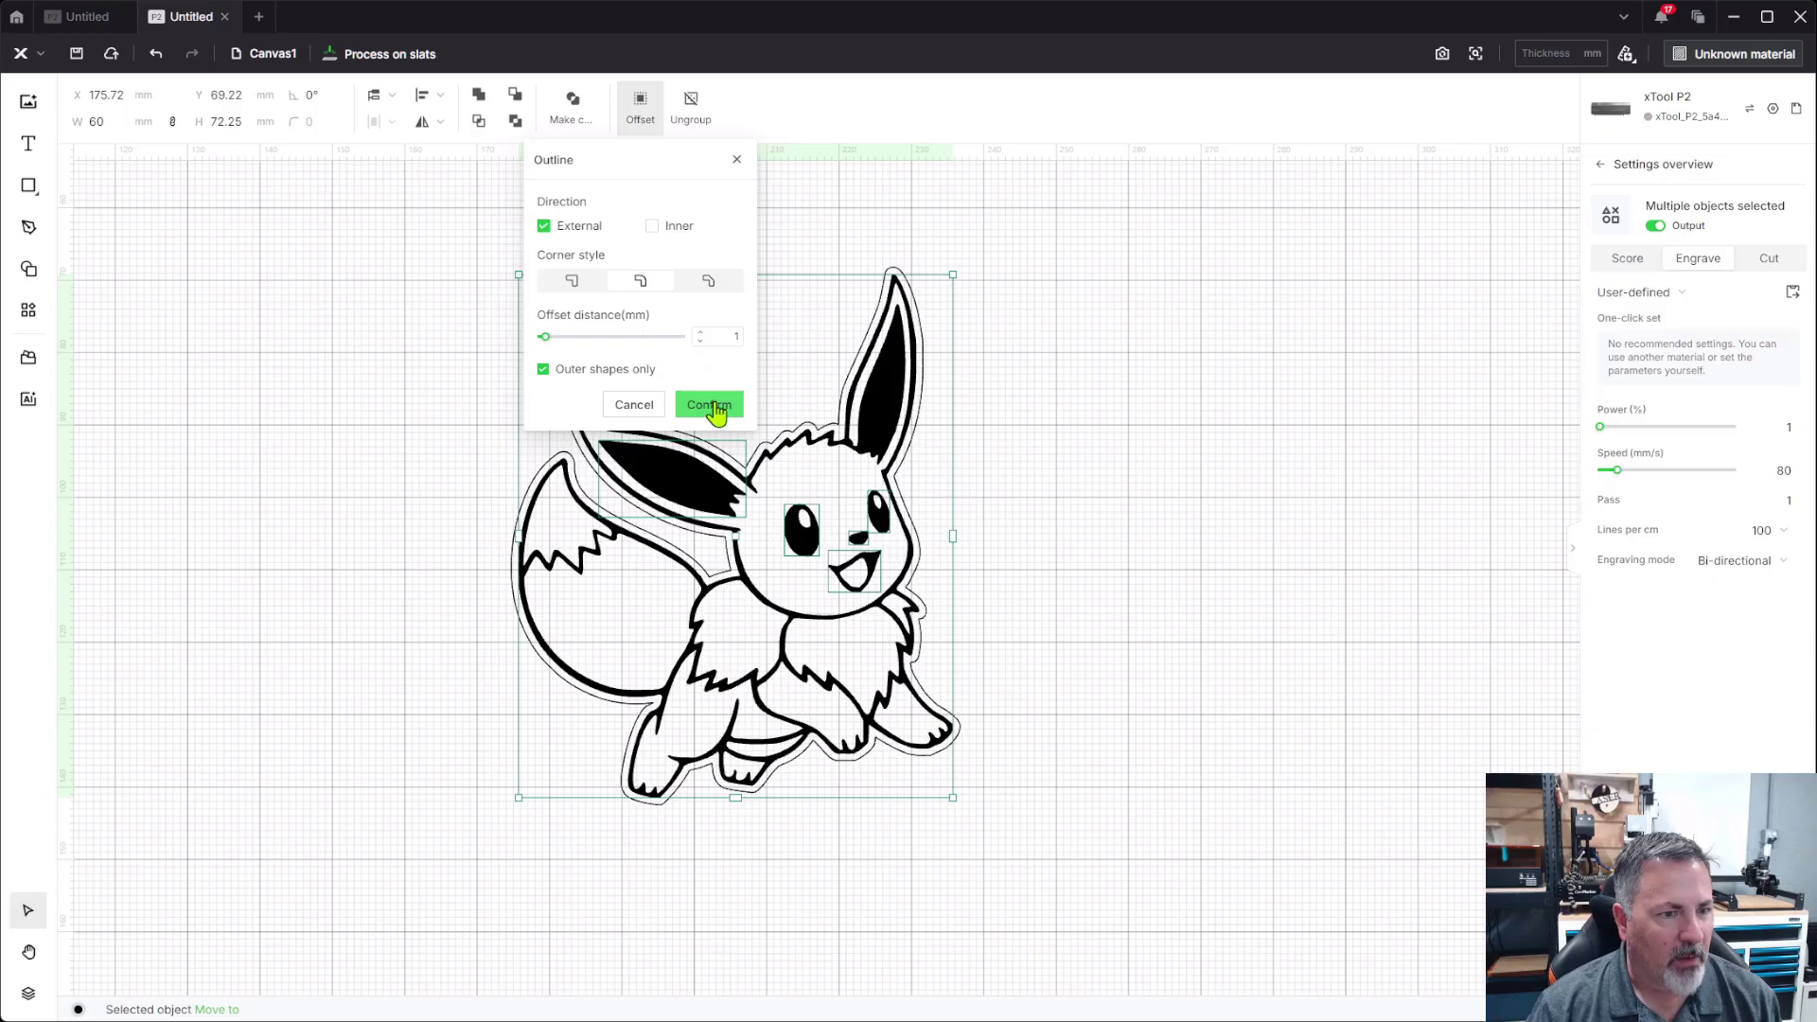
left_click(721, 410)
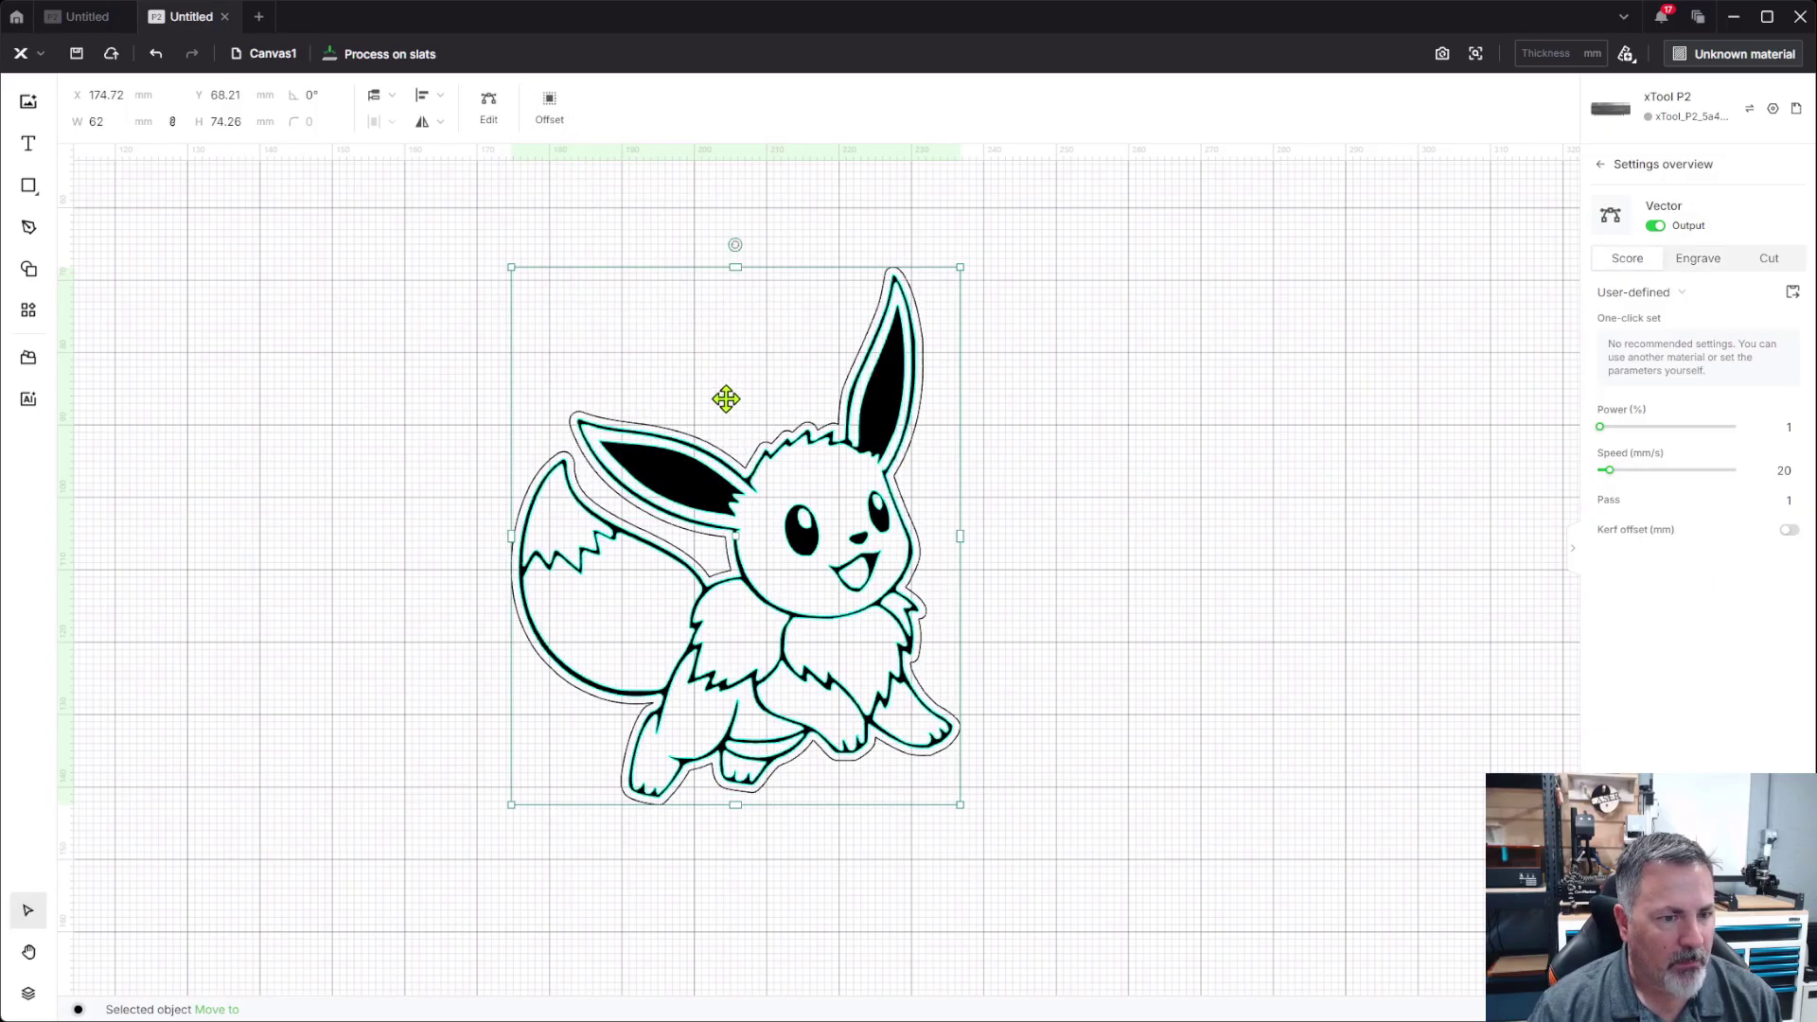
Step: Hide the engraved Eevee group in the layer list
left_click(42, 1001)
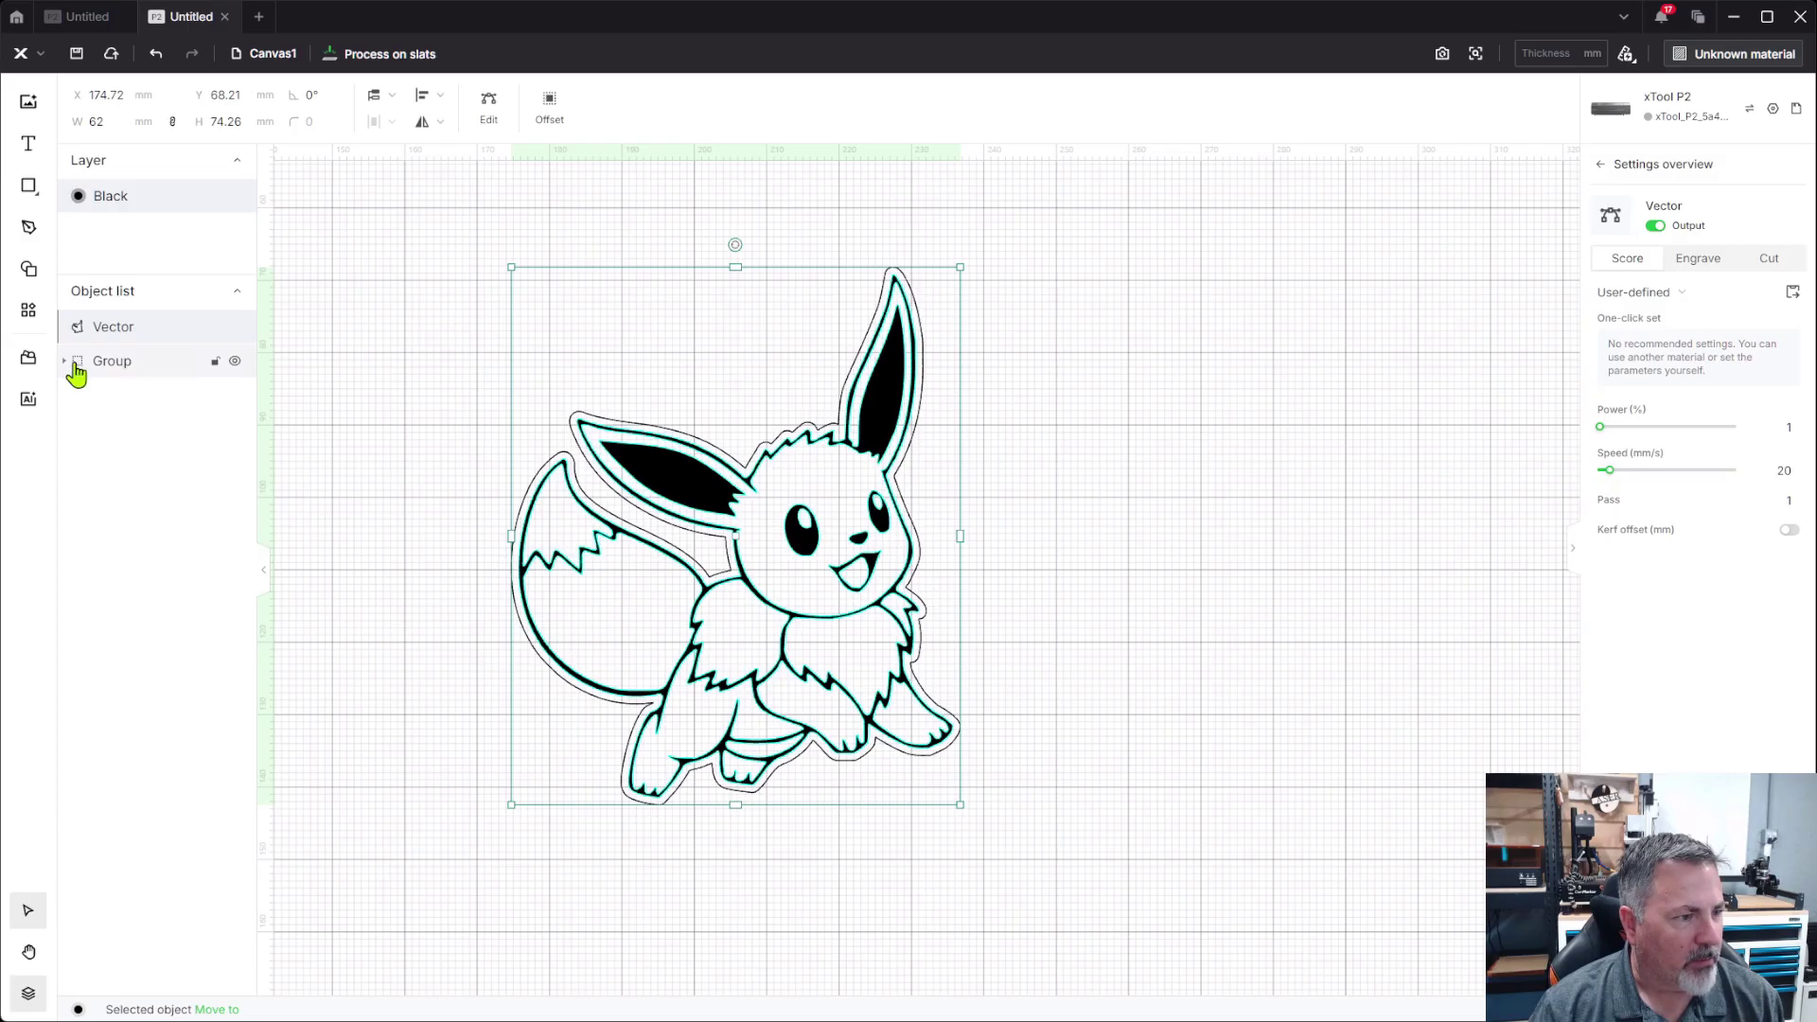
left_click(234, 362)
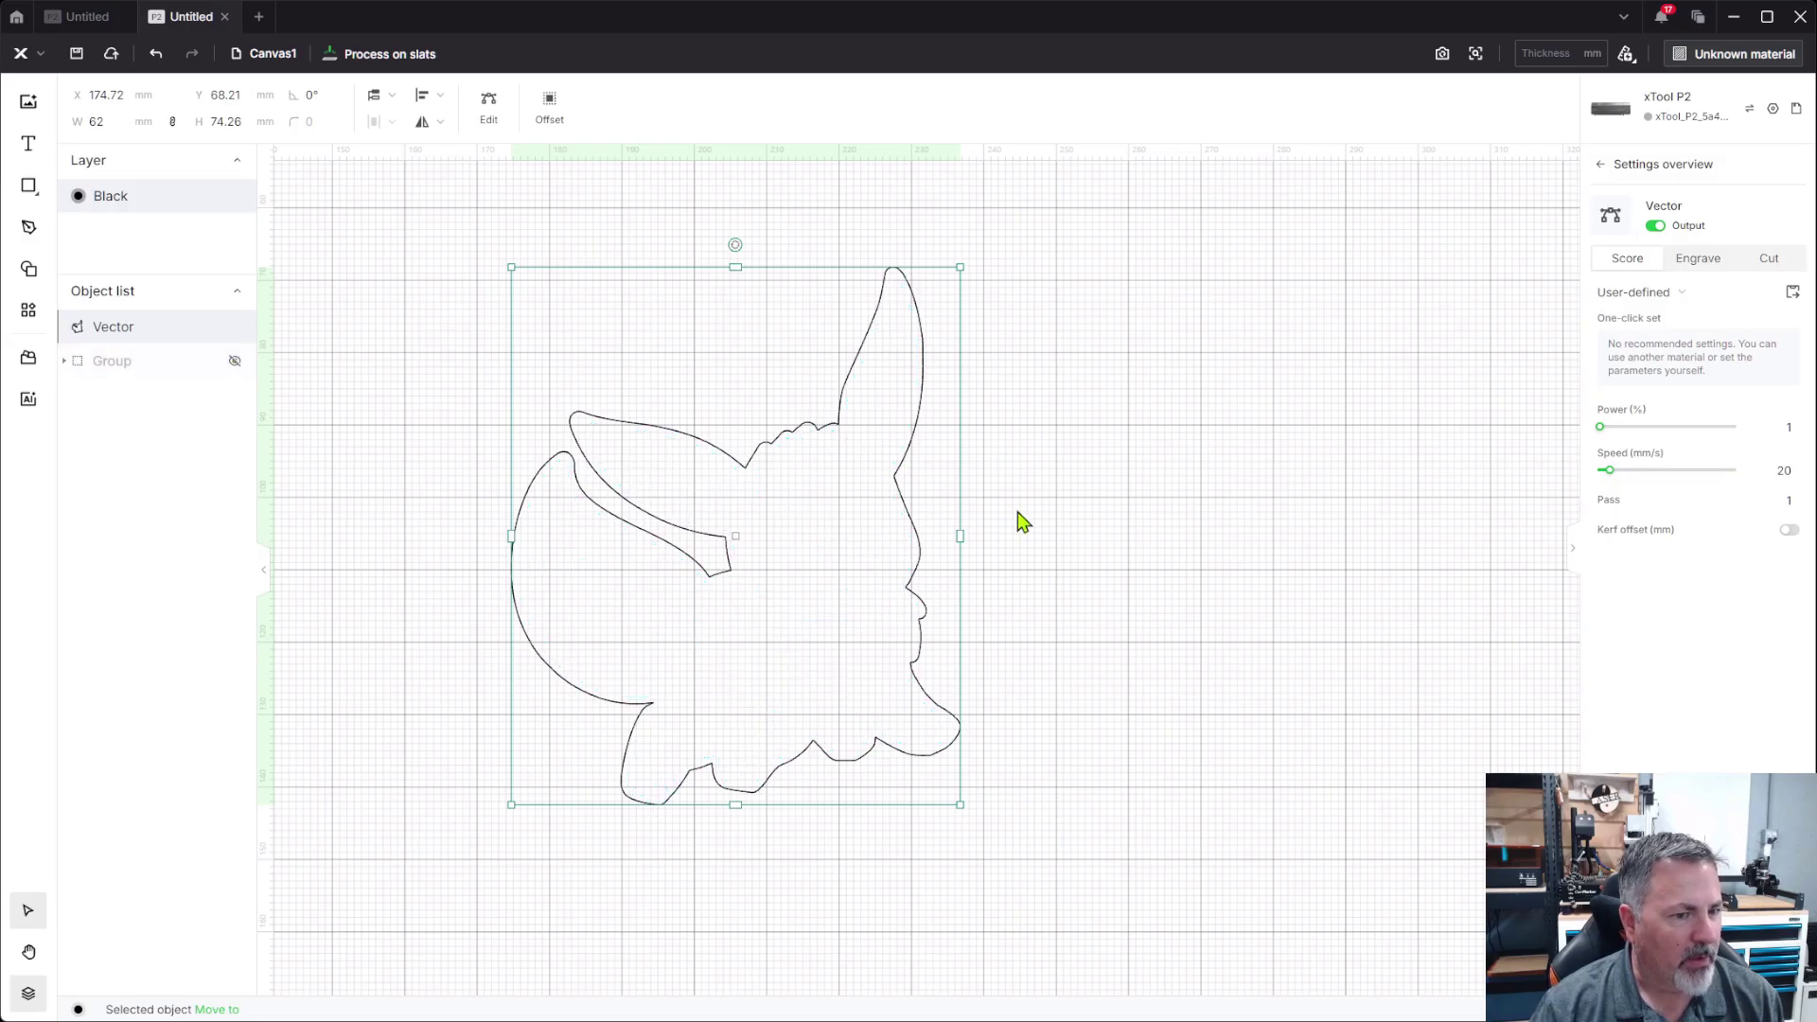
left_click(453, 841)
Step: Move the keychain outline onto a new Blue layer
left_click(623, 713)
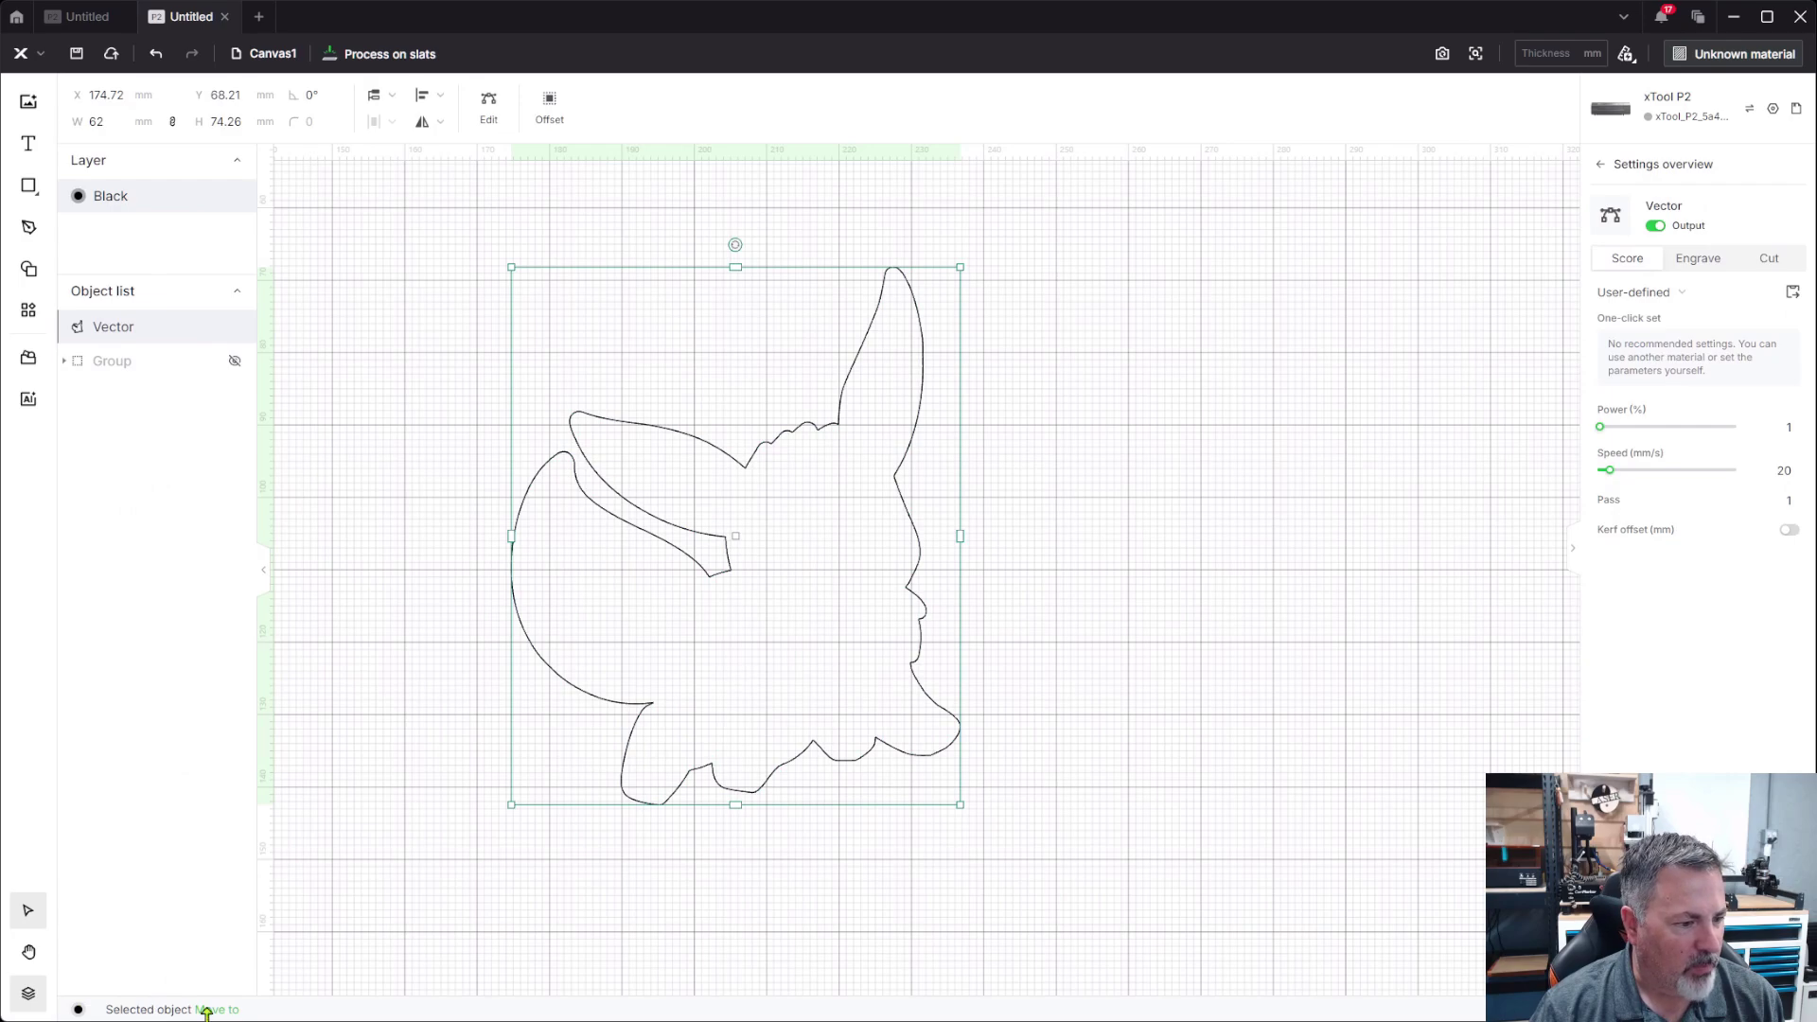
mouse_move(207, 1011)
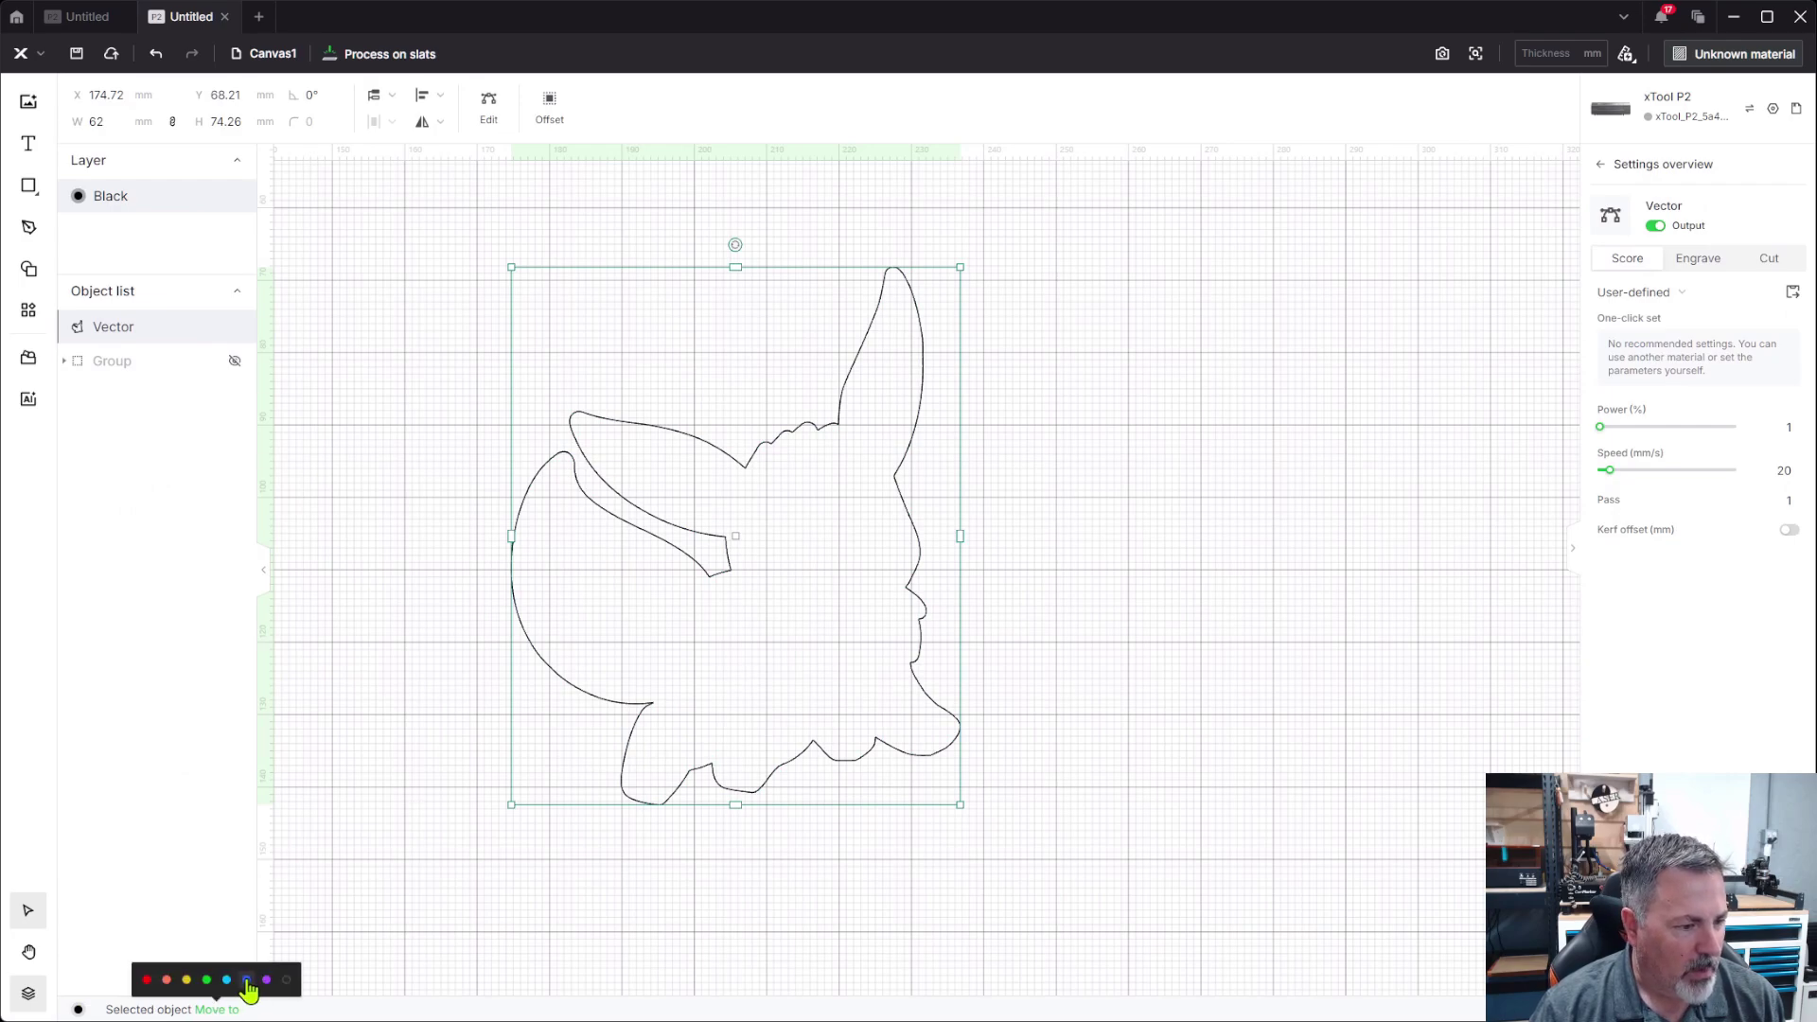
left_click(249, 982)
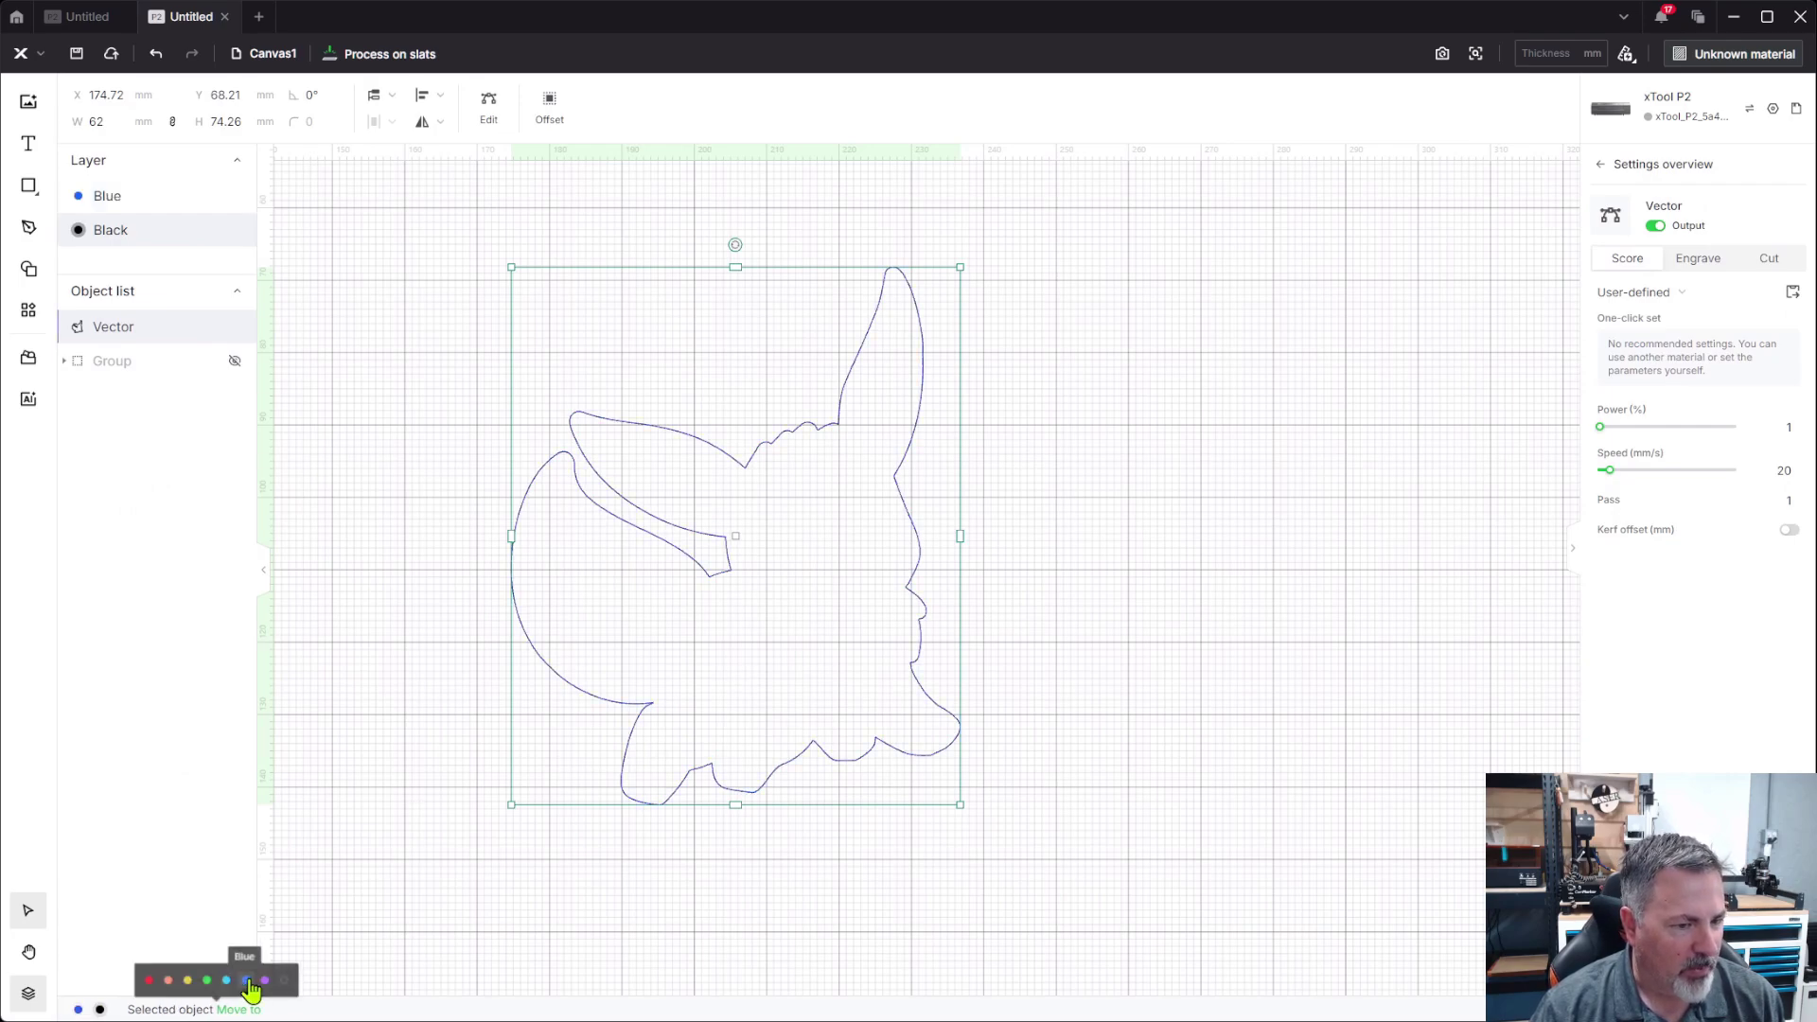
left_click(1165, 574)
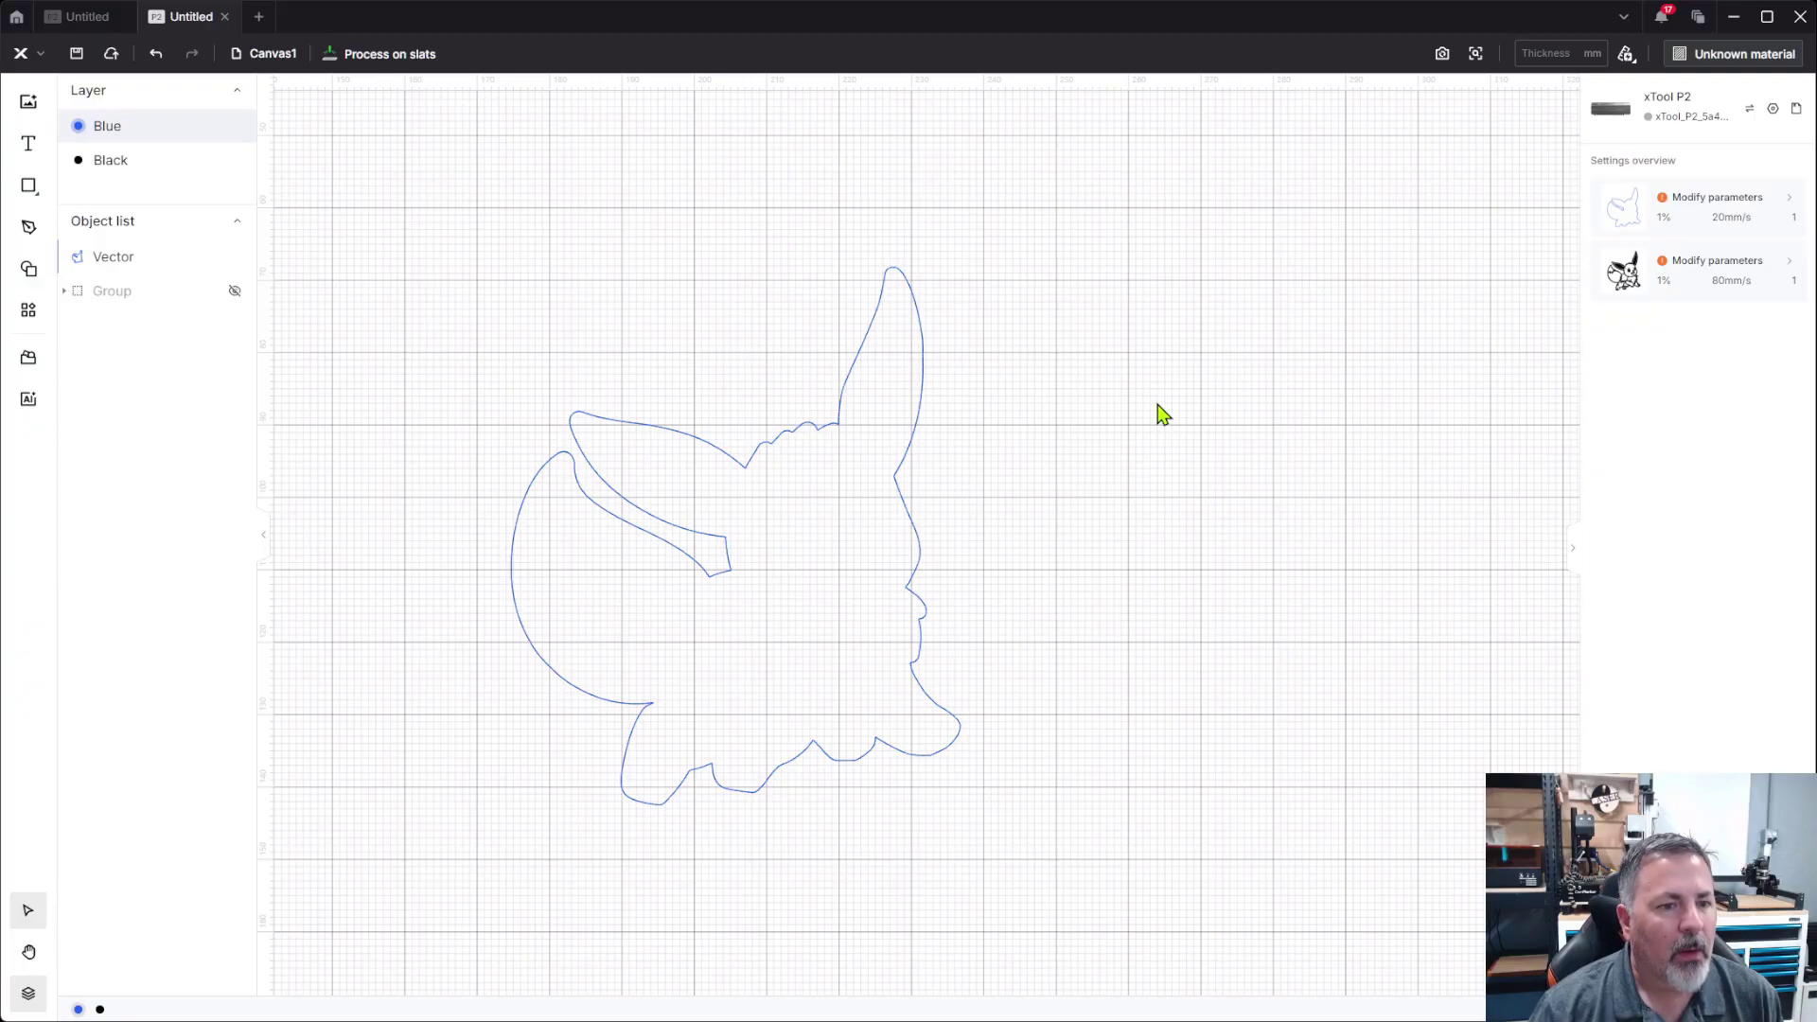
left_click(823, 431)
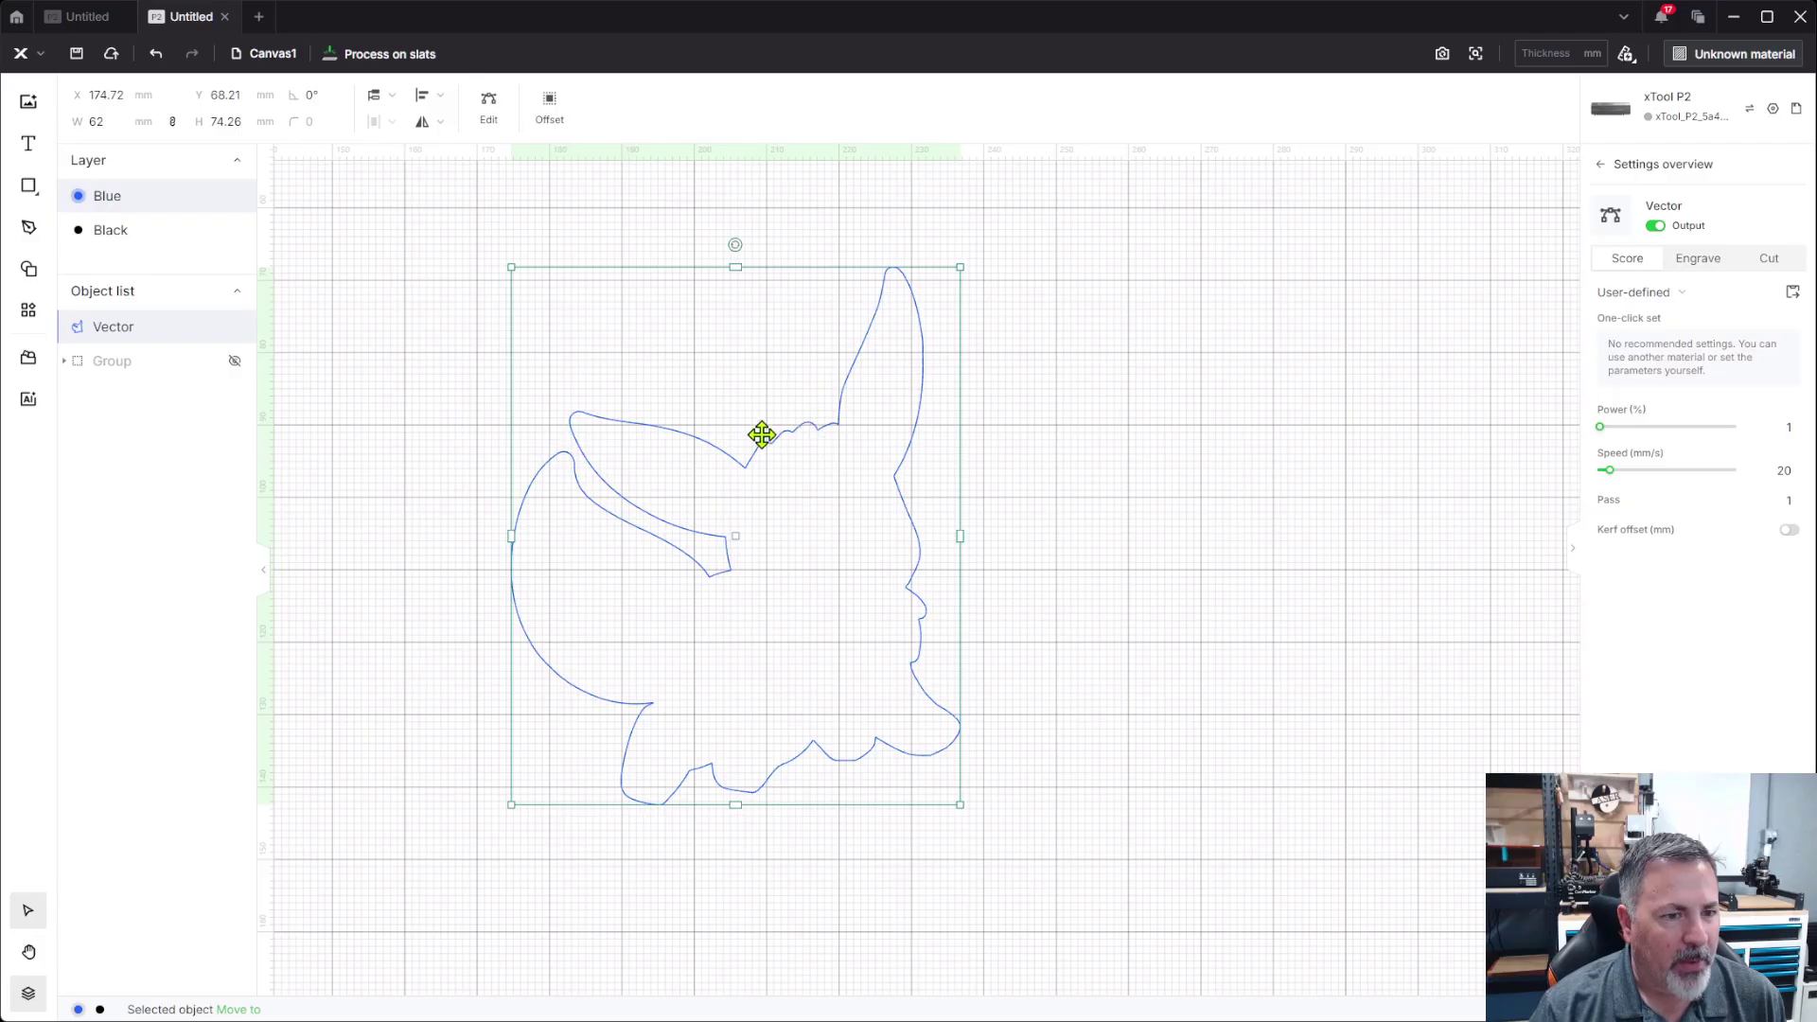
left_click(423, 376)
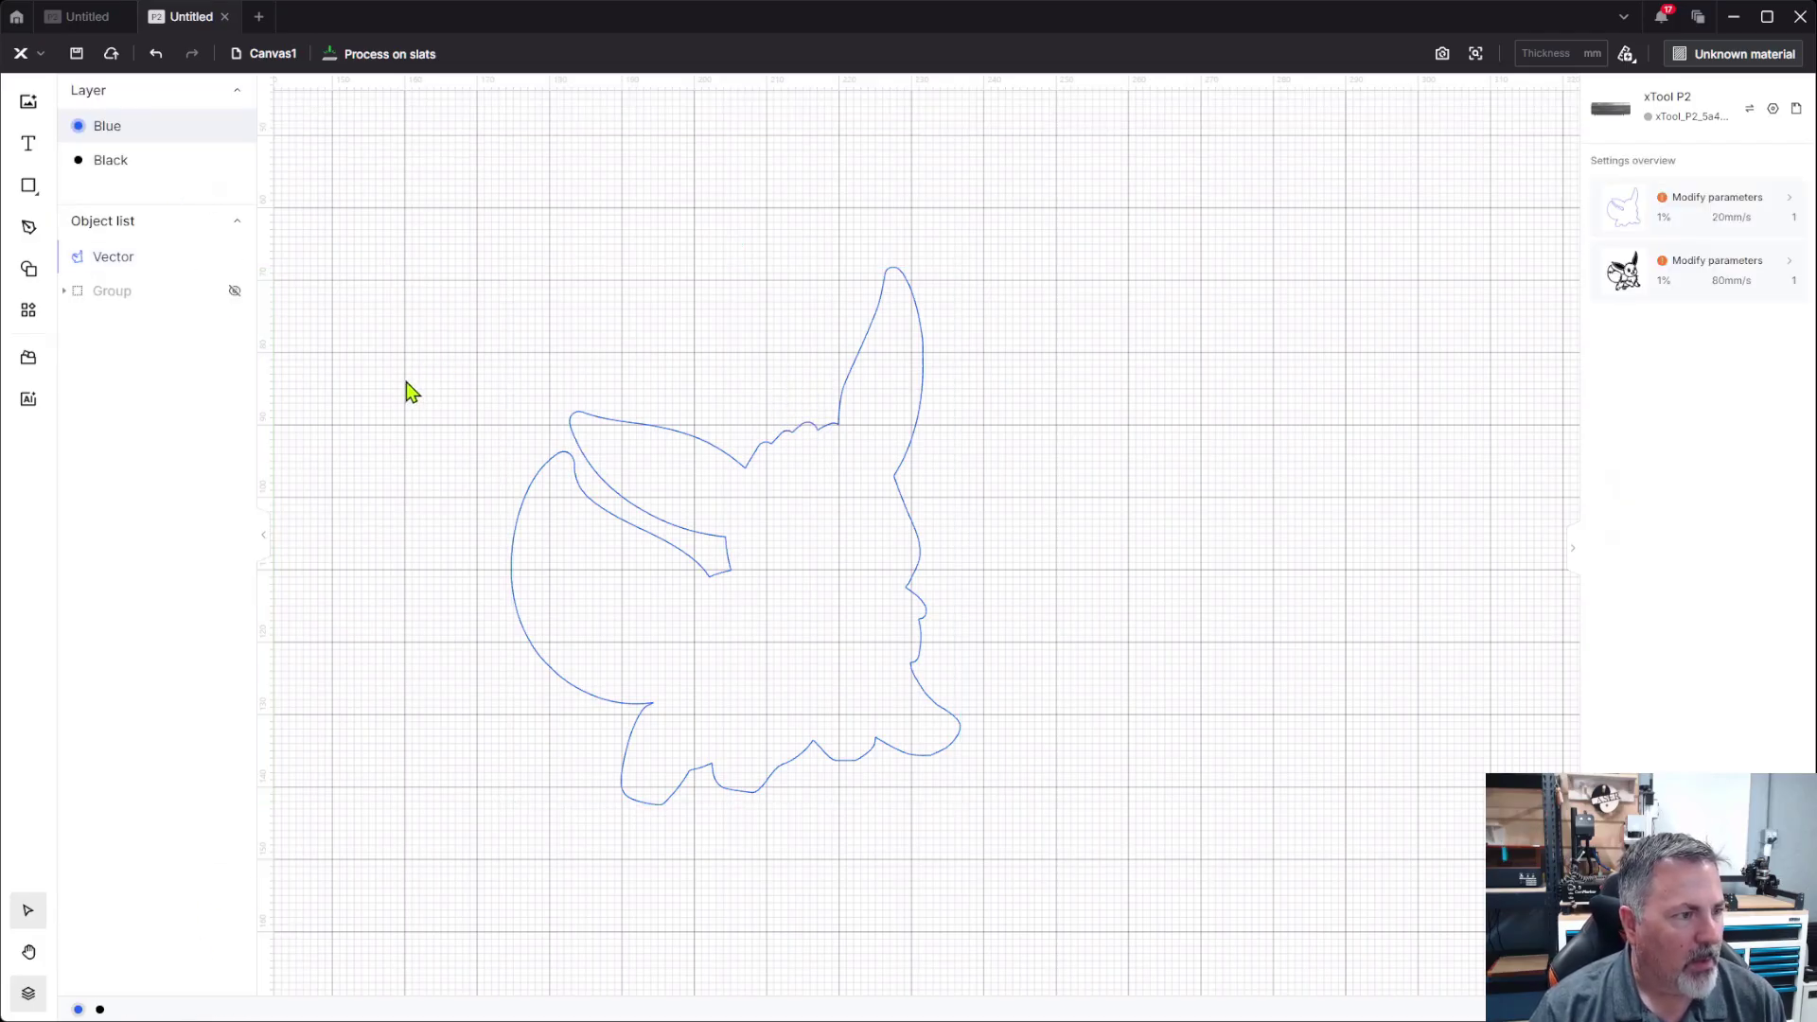
Step: Draw a 10 mm circle above the outline's head
key("e")
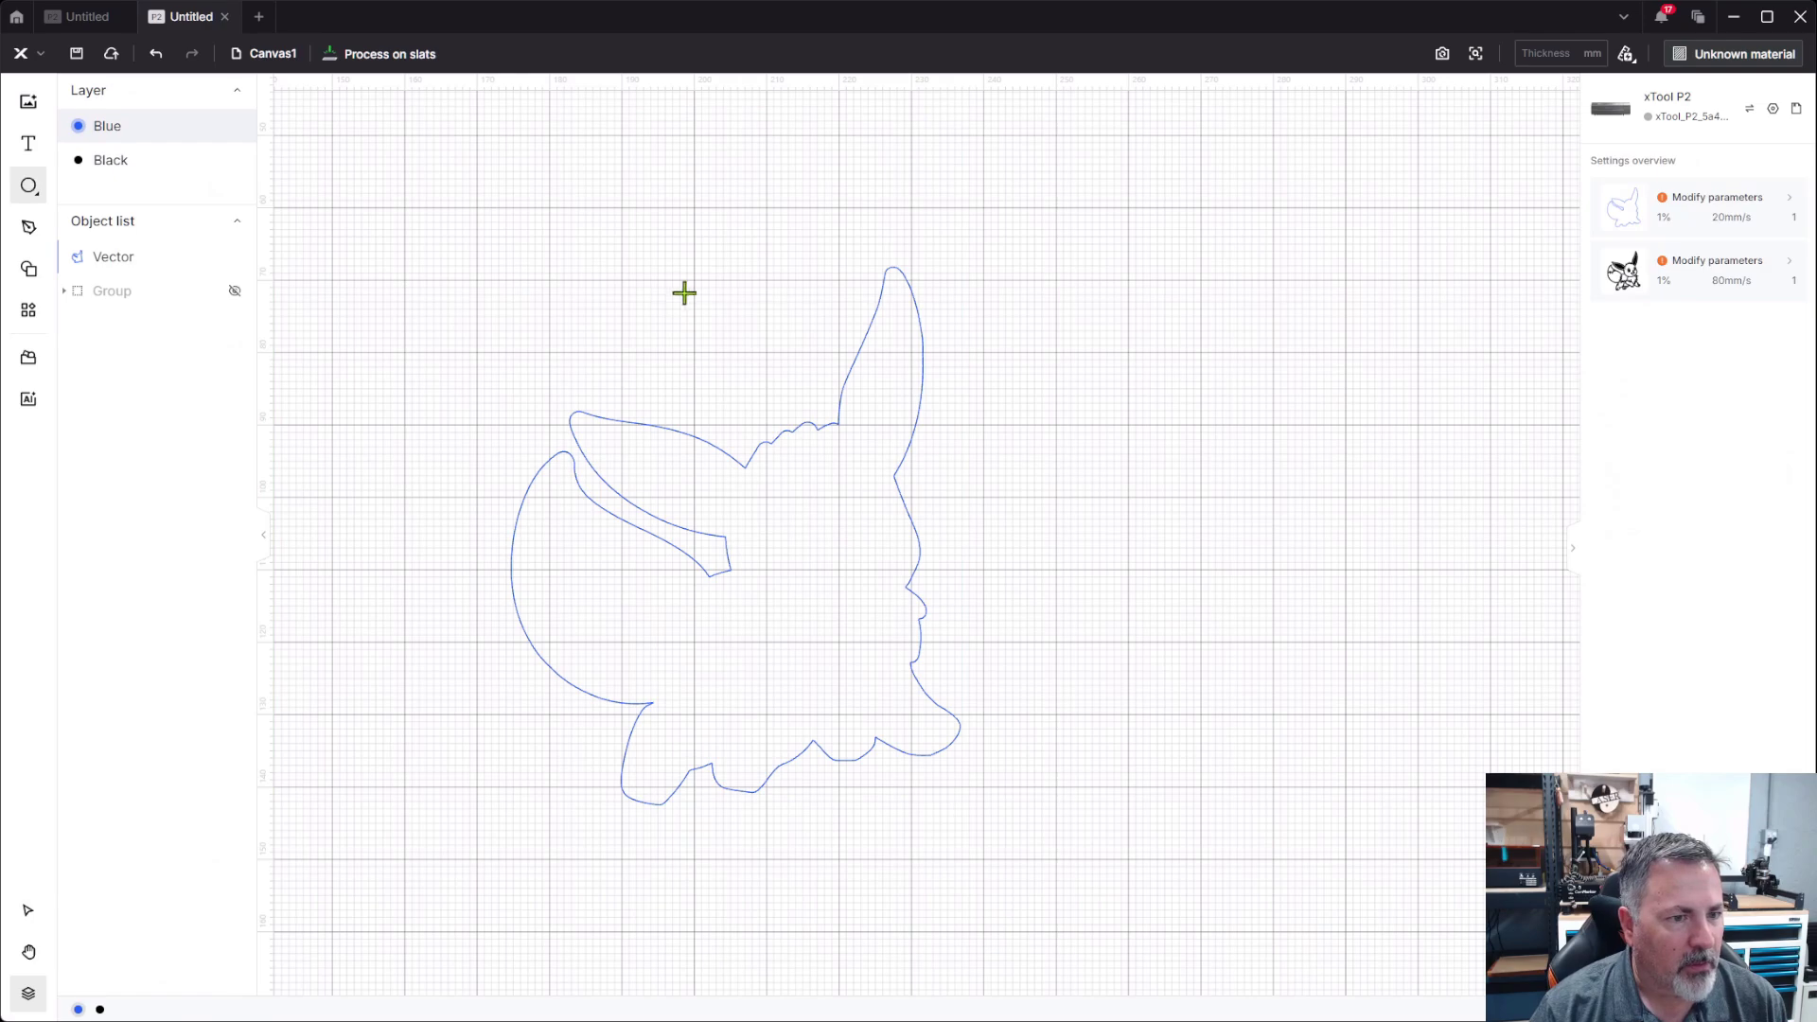
left_click_drag(668, 295, 746, 372)
left_click(109, 121)
key("Tab")
type("10")
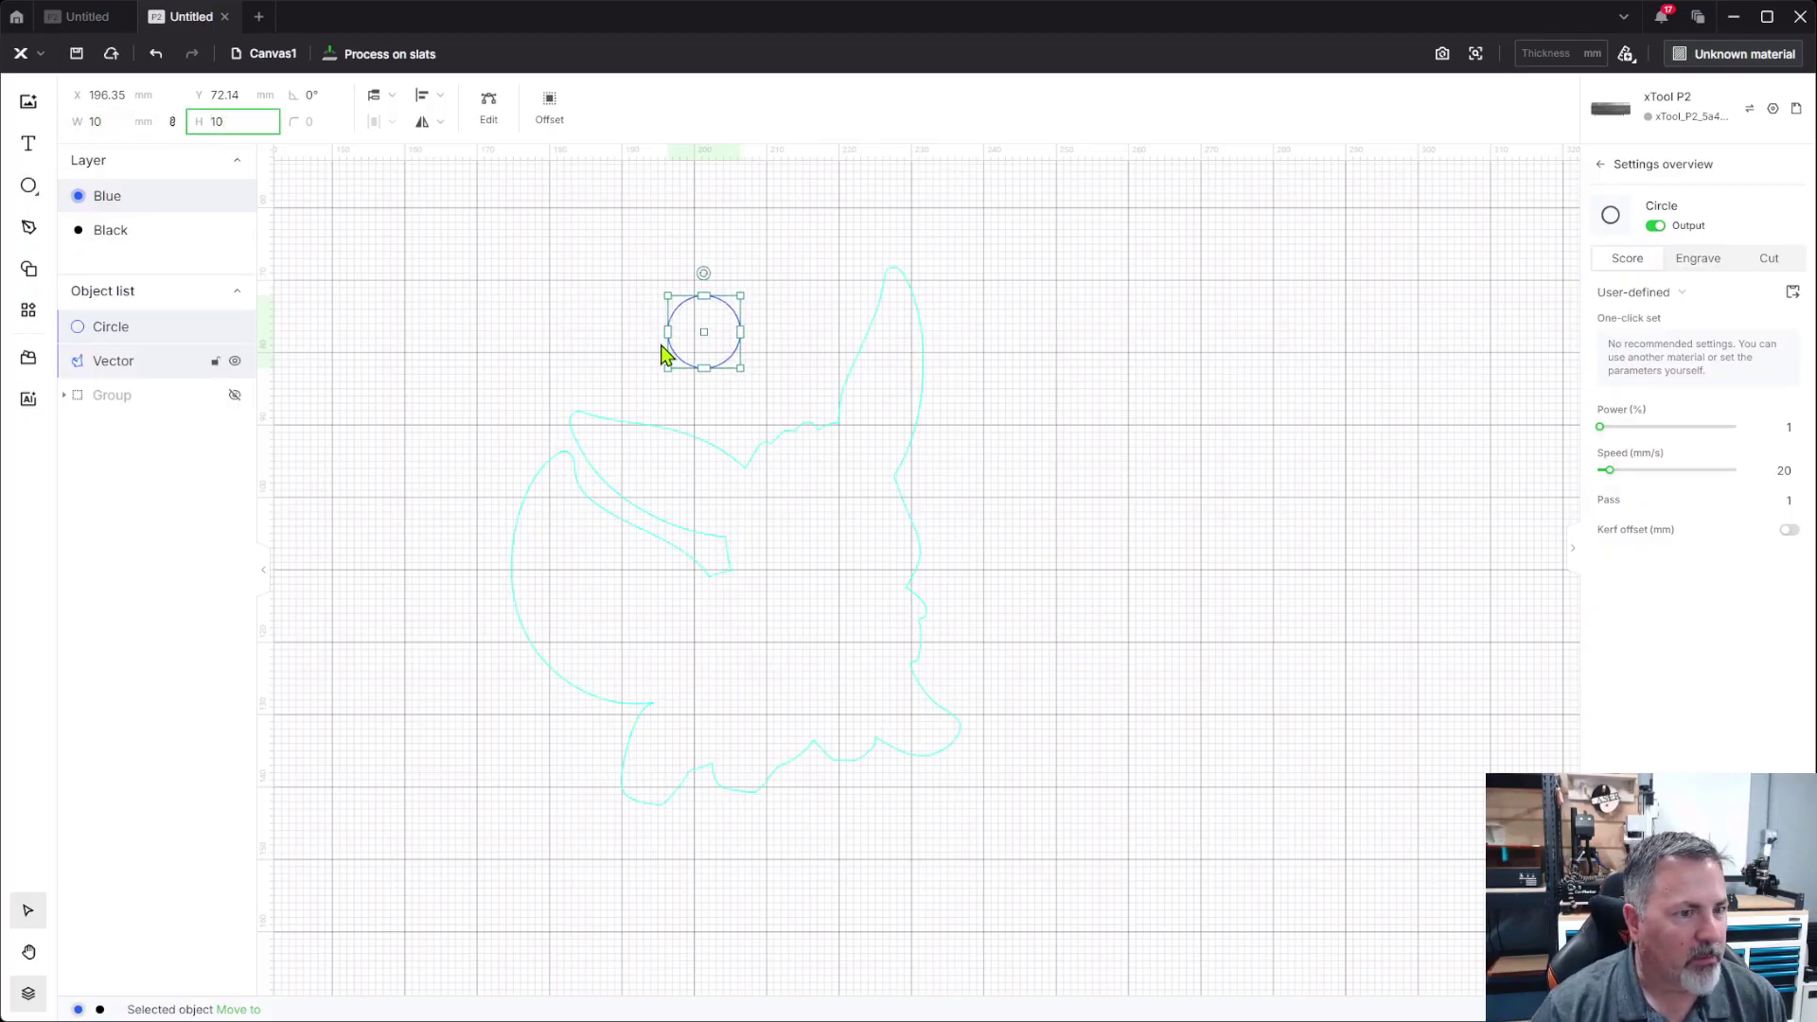
left_click(795, 338)
left_click(454, 268)
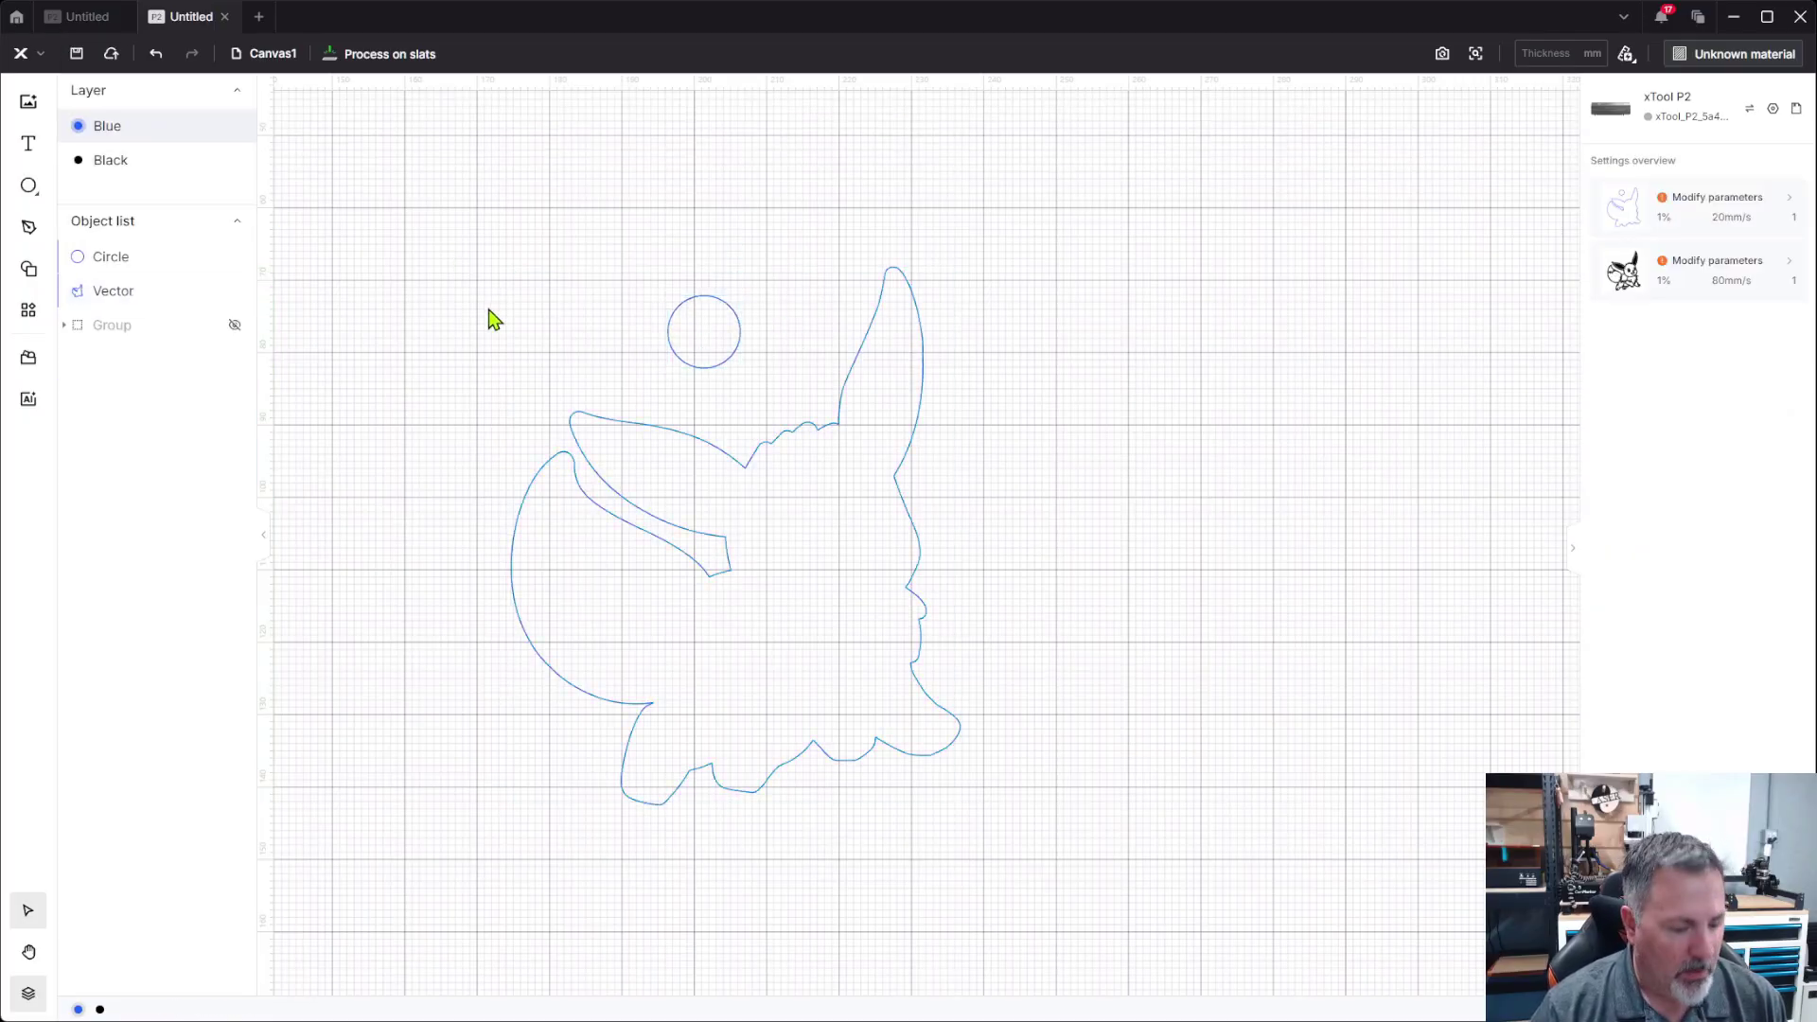
Step: Draw a 4 mm circle and centre it inside the 10 mm circle
key("e")
left_click_drag(539, 312, 581, 354)
left_click(122, 121)
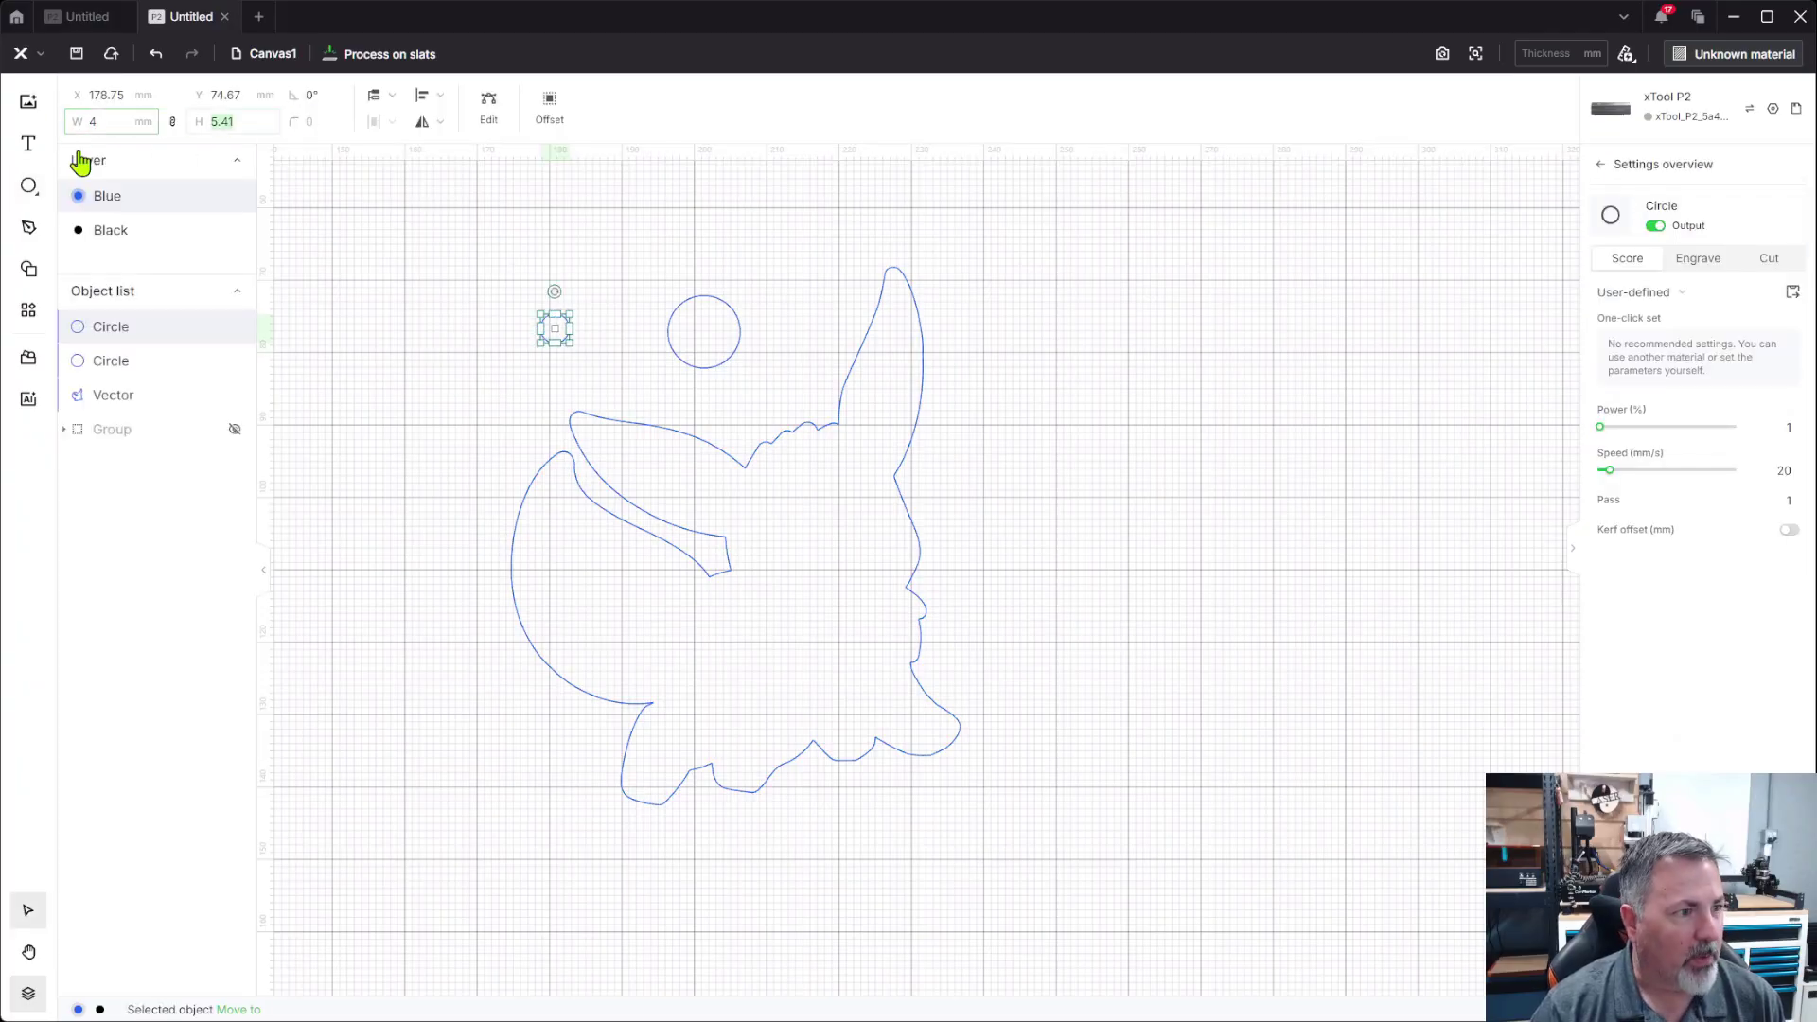
type("4")
left_click_drag(555, 331, 704, 333)
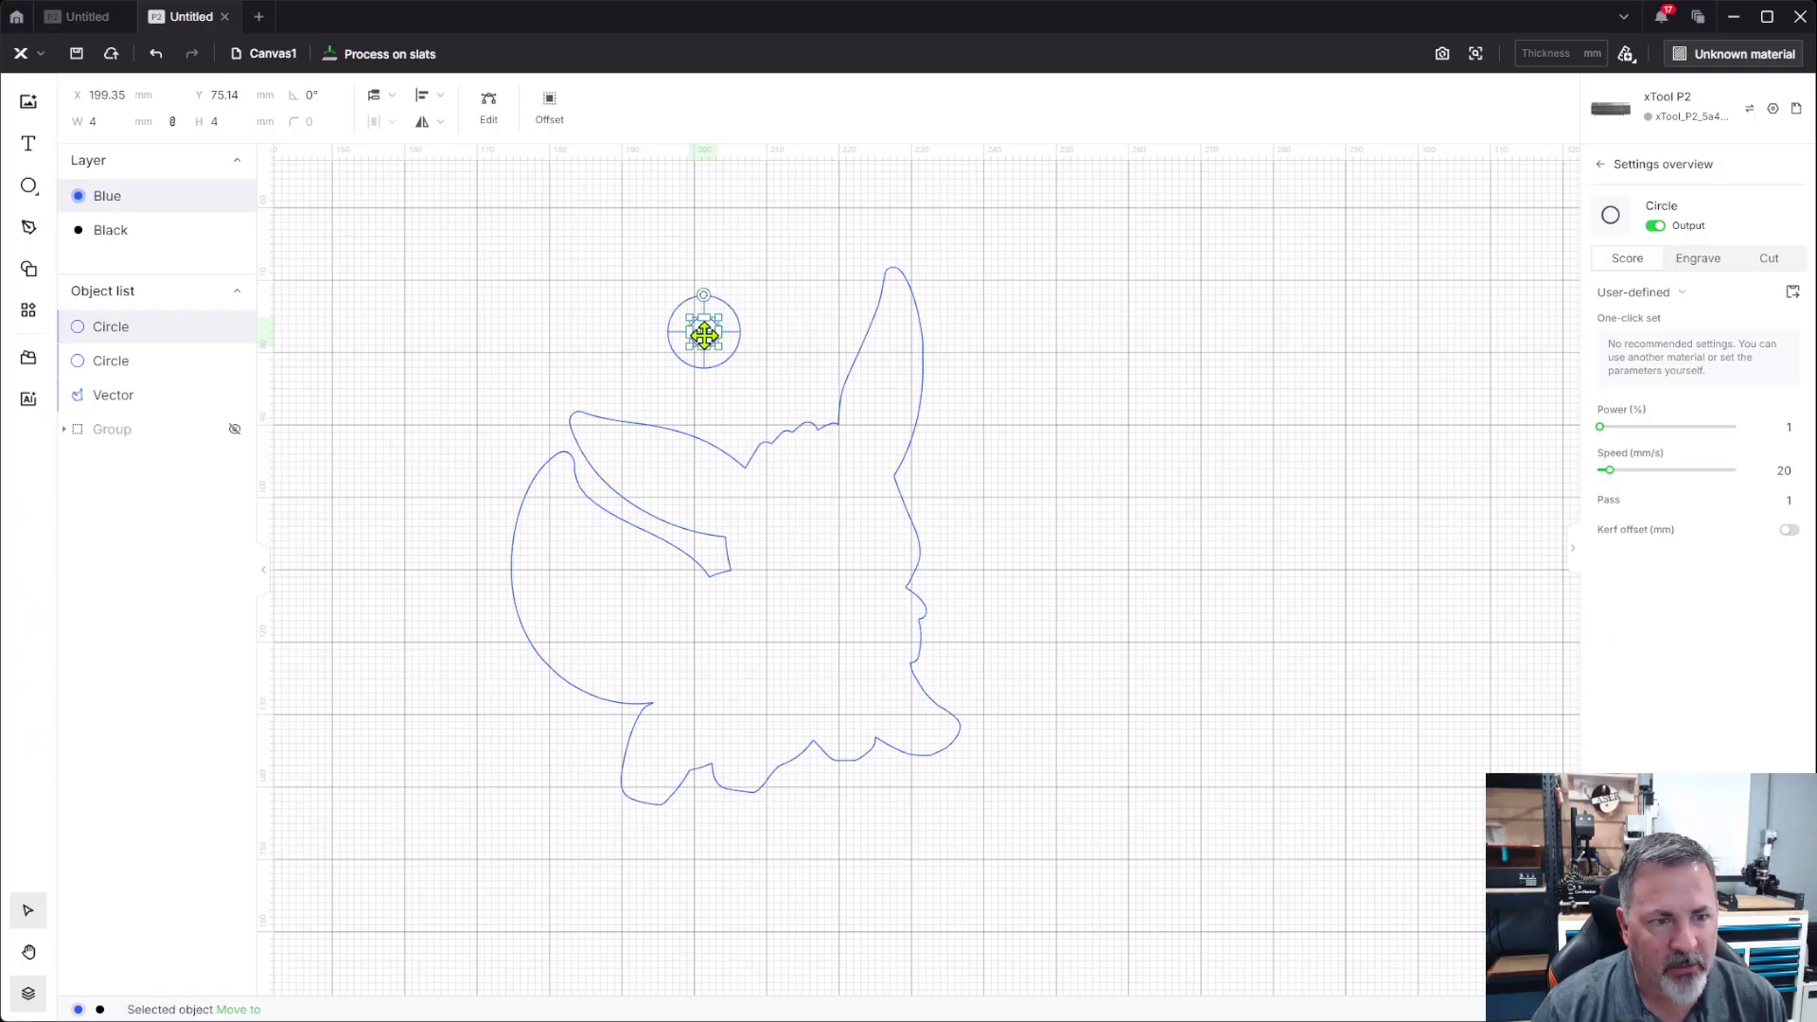
Step: Combine both circles into one compound ring vector
left_click_drag(636, 263, 755, 378)
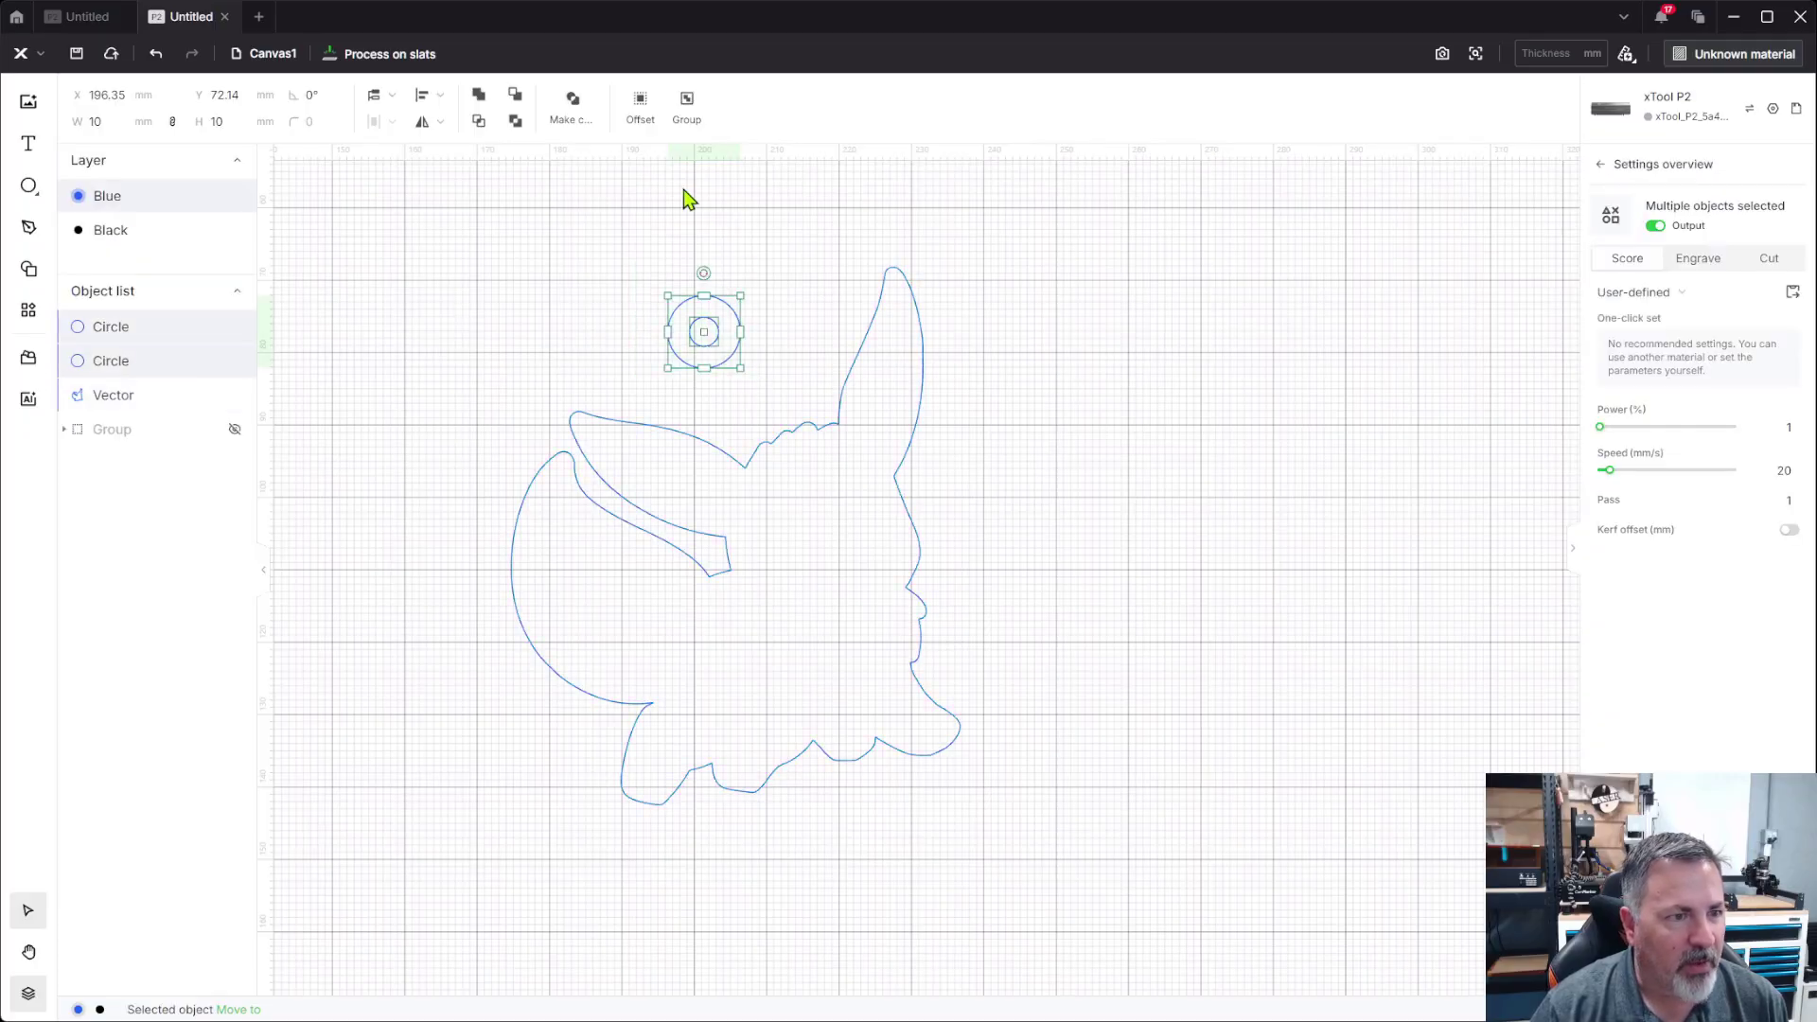
left_click(575, 105)
left_click(1308, 338)
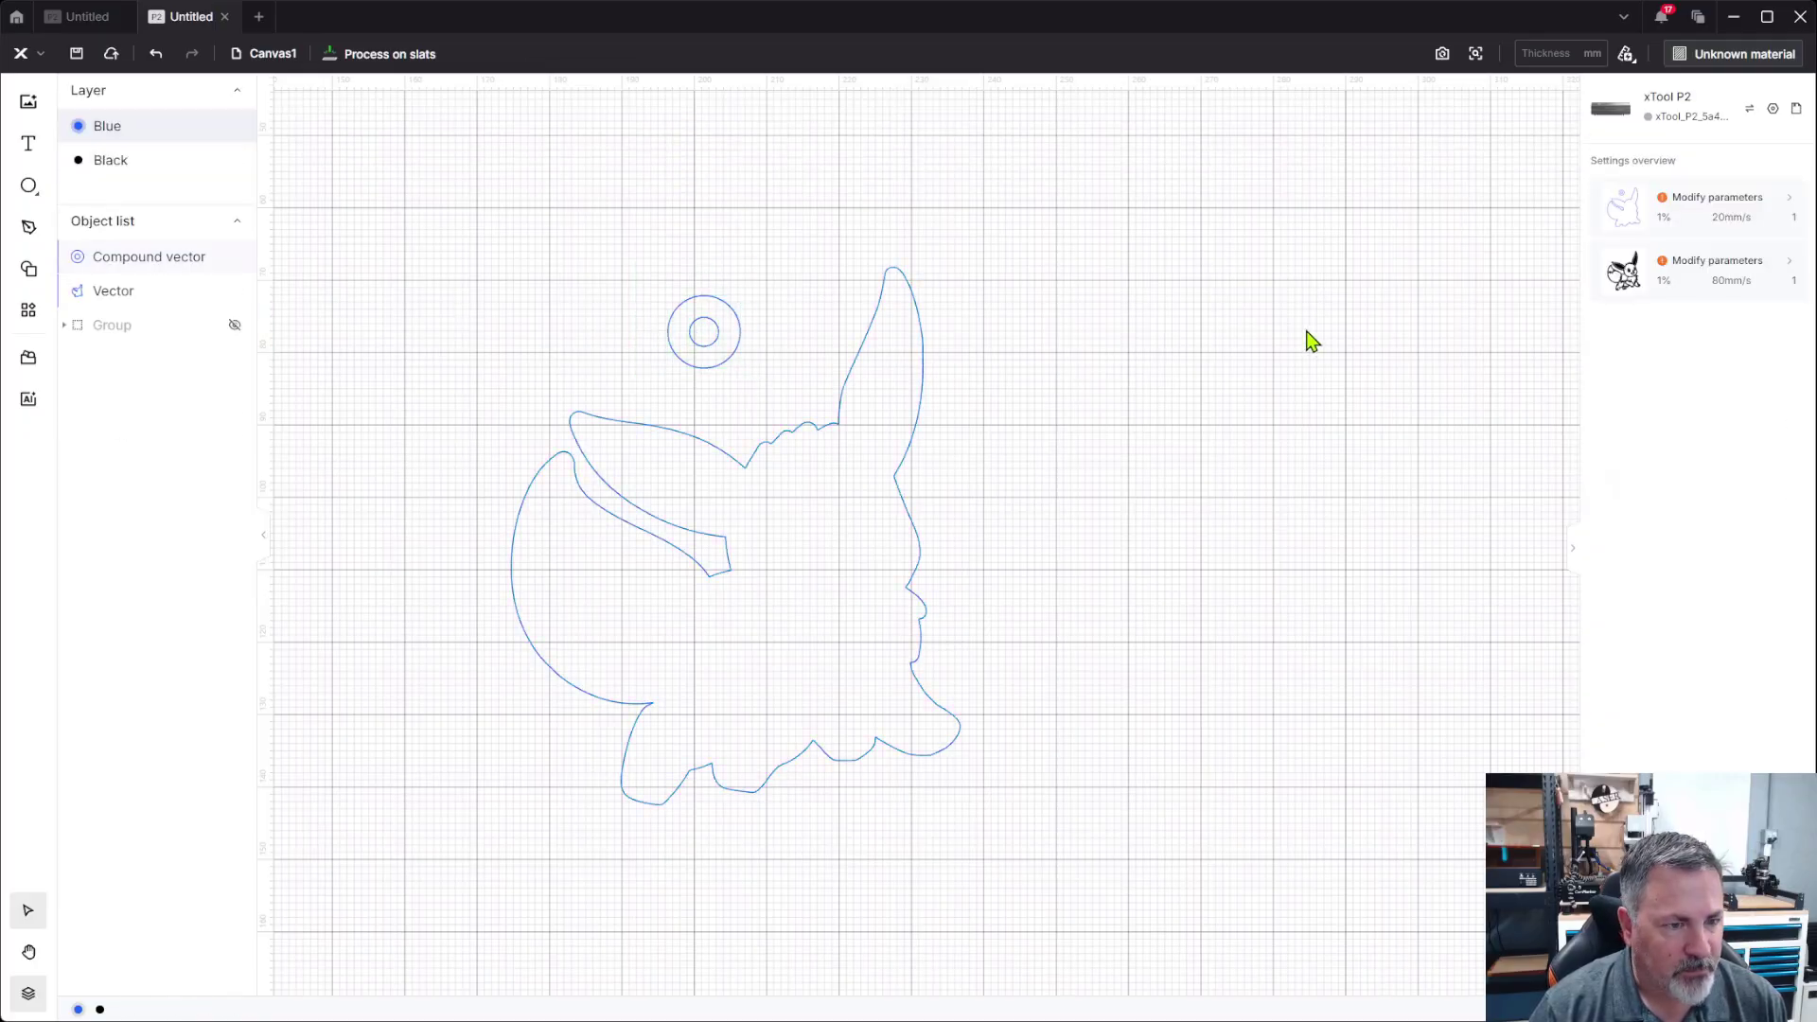
Step: Move the ring onto the top of Eevee's head and unite it with the outline
left_click(711, 339)
left_click_drag(705, 332, 785, 430)
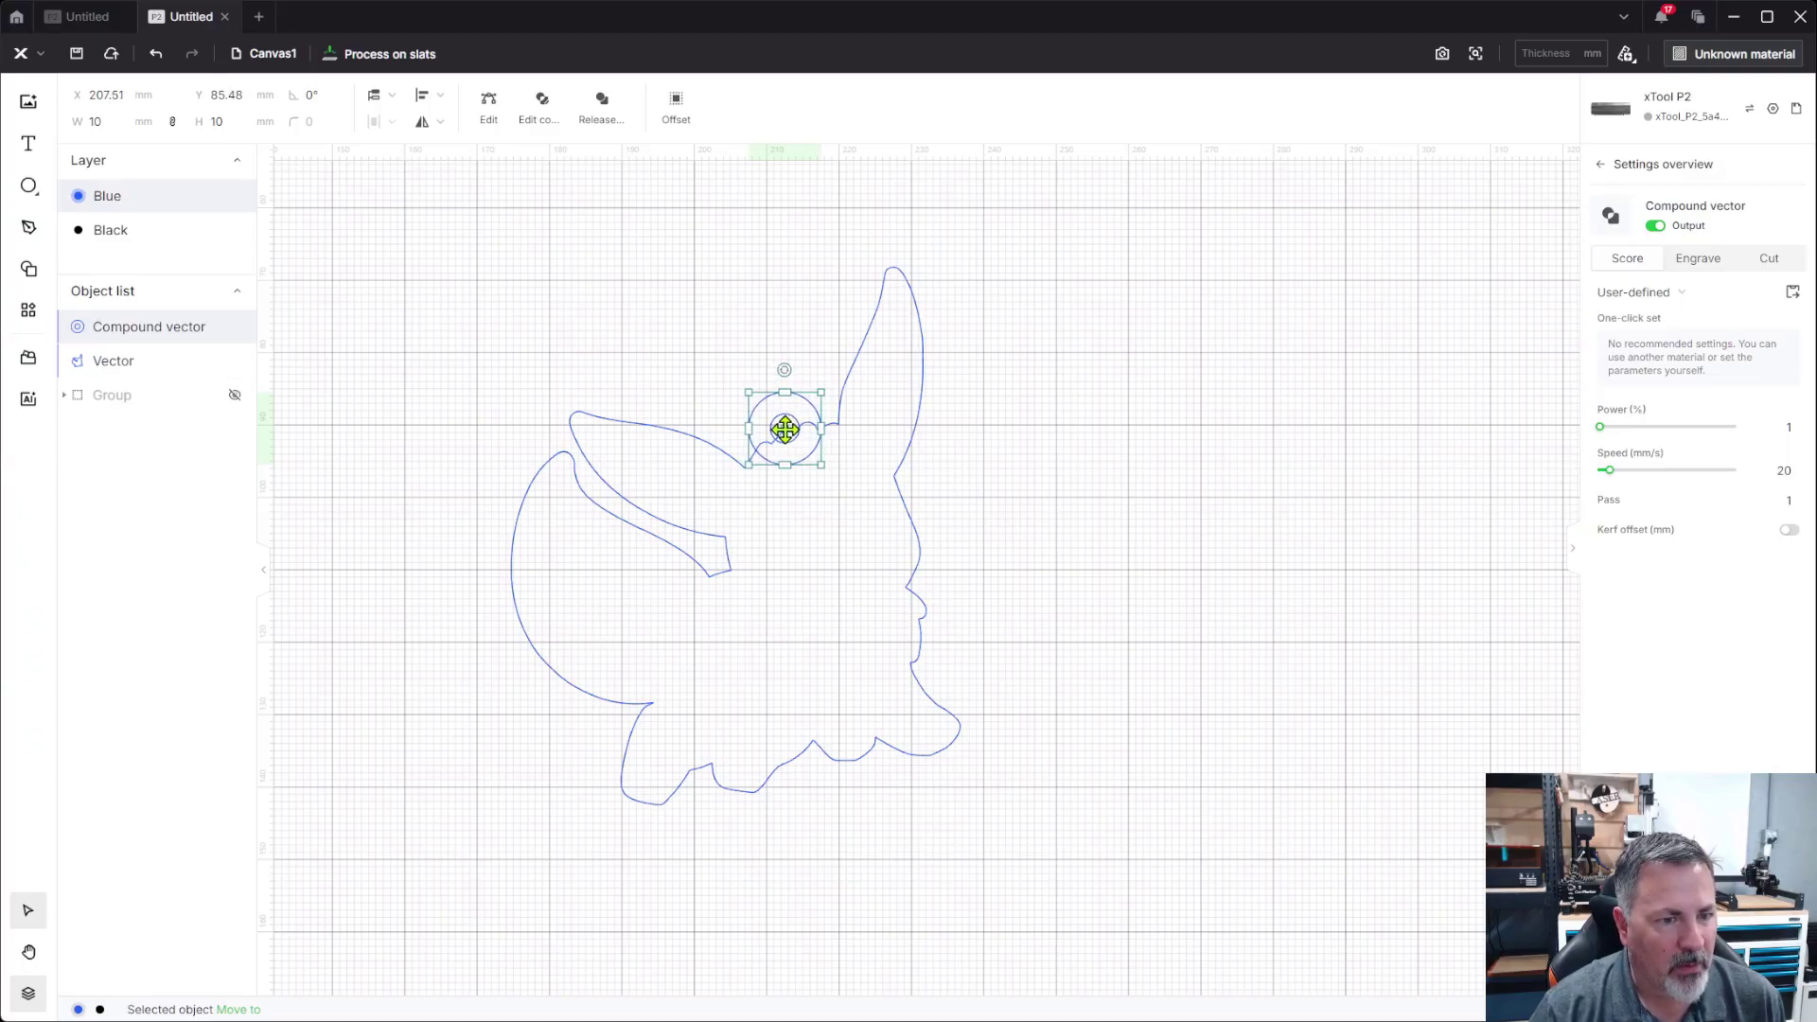
left_click(1014, 422)
mouse_move(433, 217)
left_mouse_down()
mouse_move(974, 747)
mouse_move(1150, 864)
left_mouse_up()
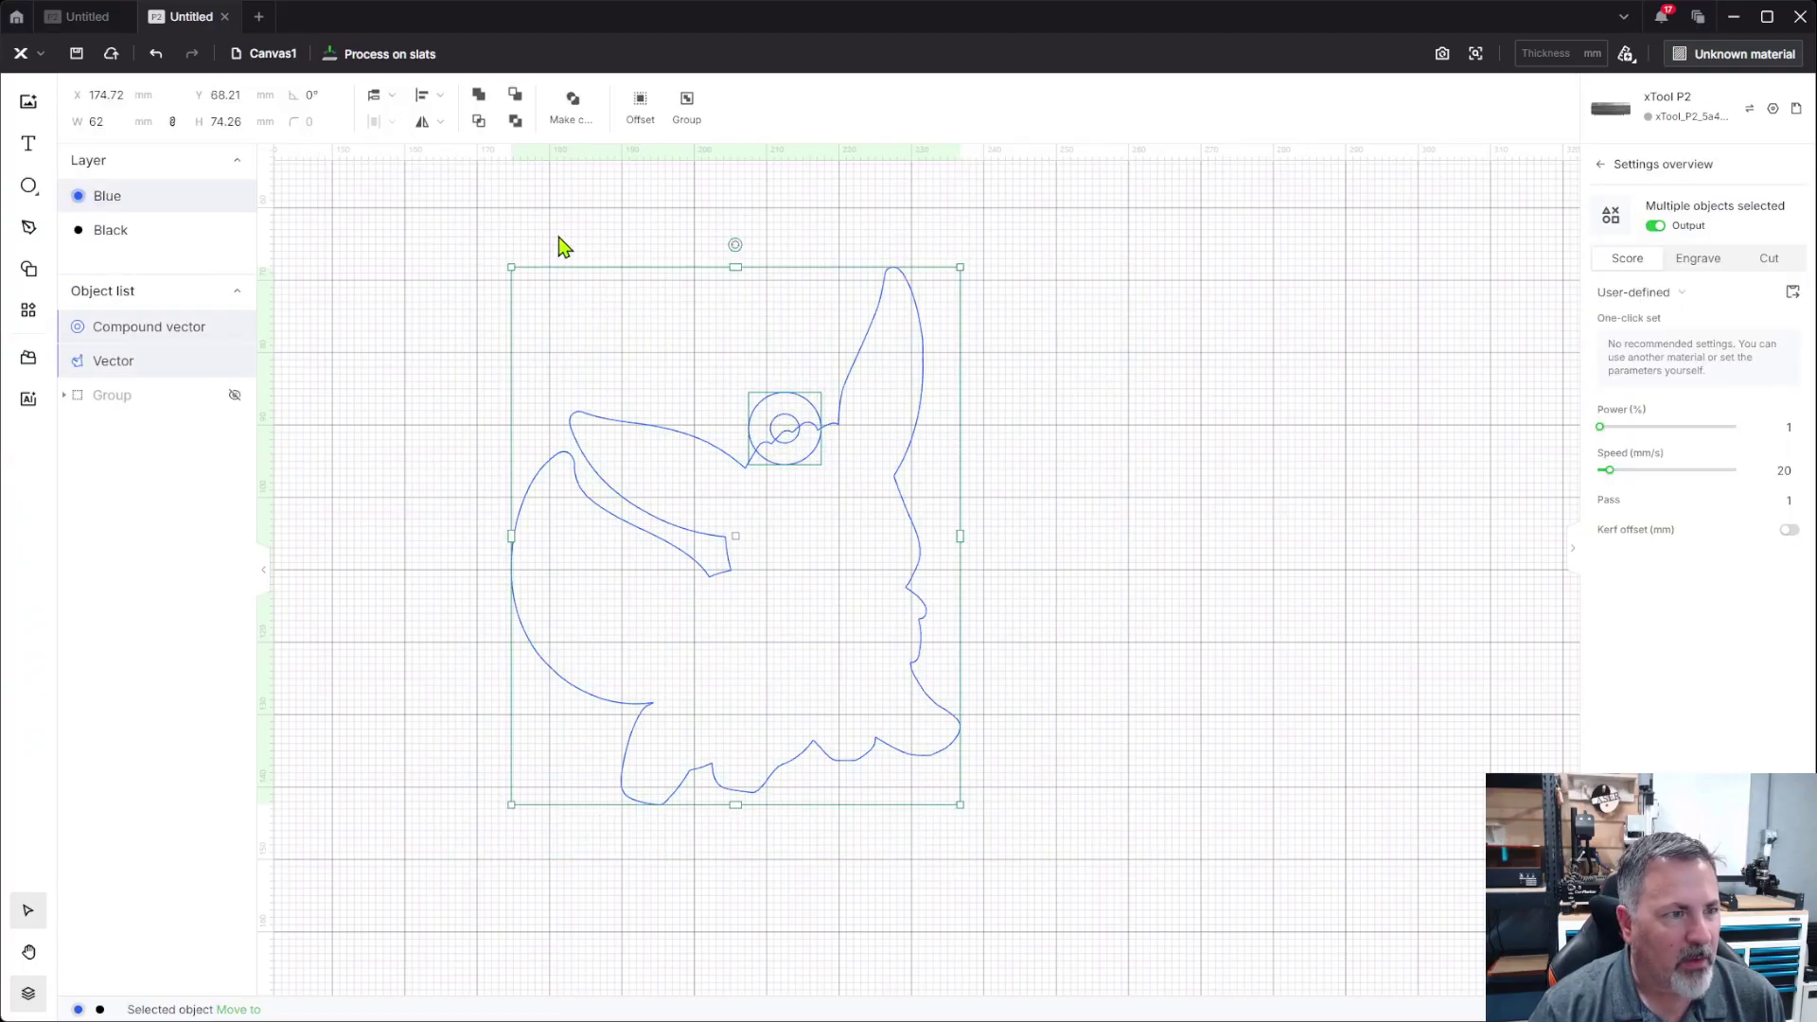
left_click(480, 103)
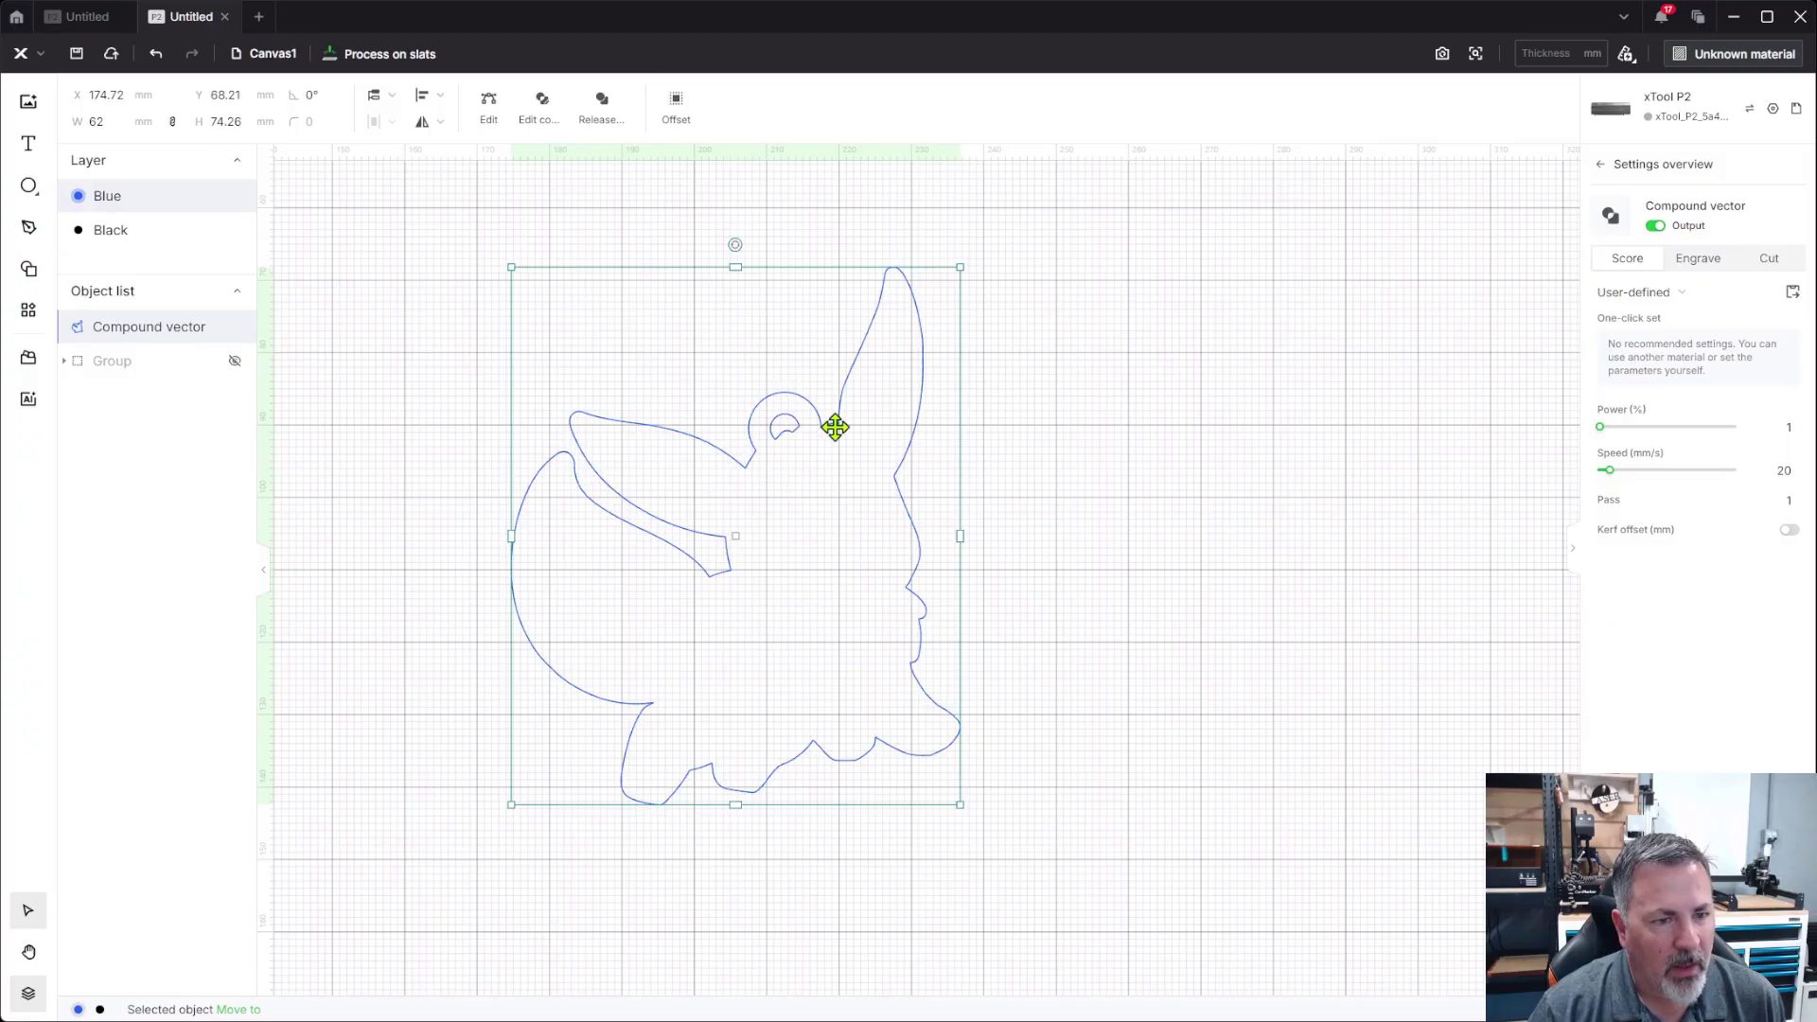
Step: Unhide the Eevee engraving group and select it with the 62 × 74.26 mm keychain outline
left_click(1043, 494)
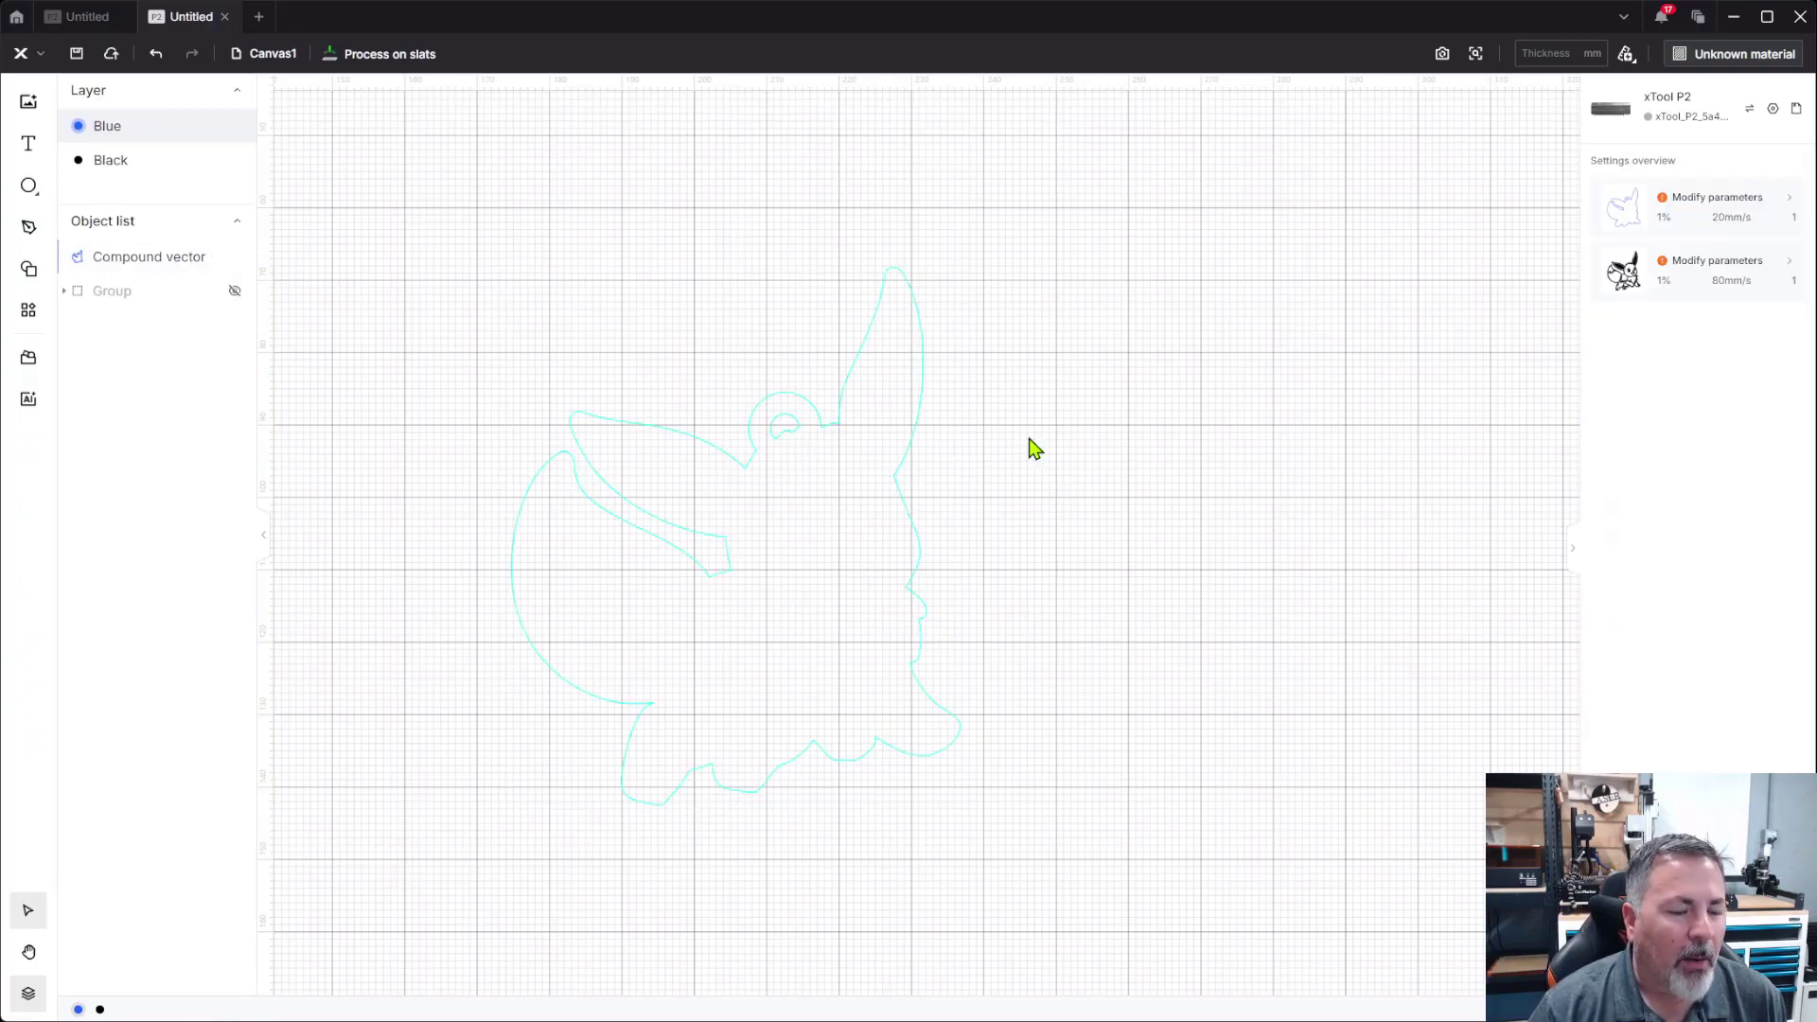
scroll(758, 462, "up", 6)
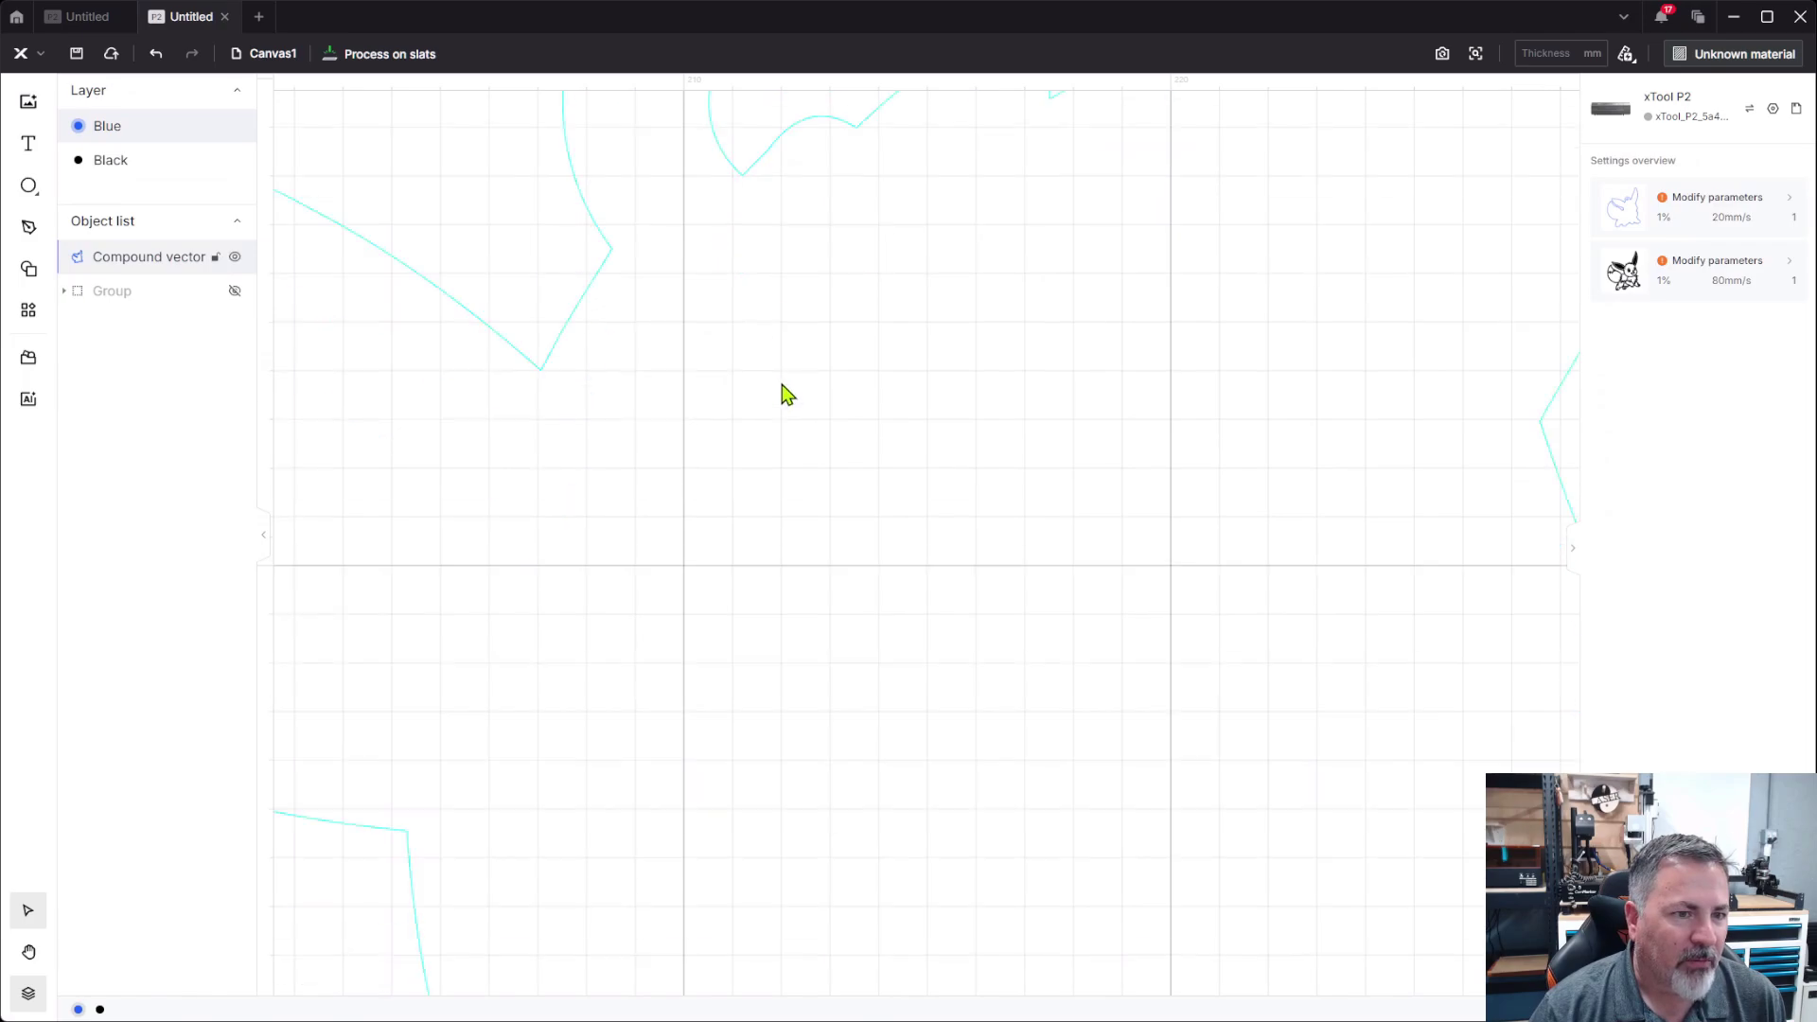
scroll(795, 352, "up", 3)
scroll(774, 662, "down", 5)
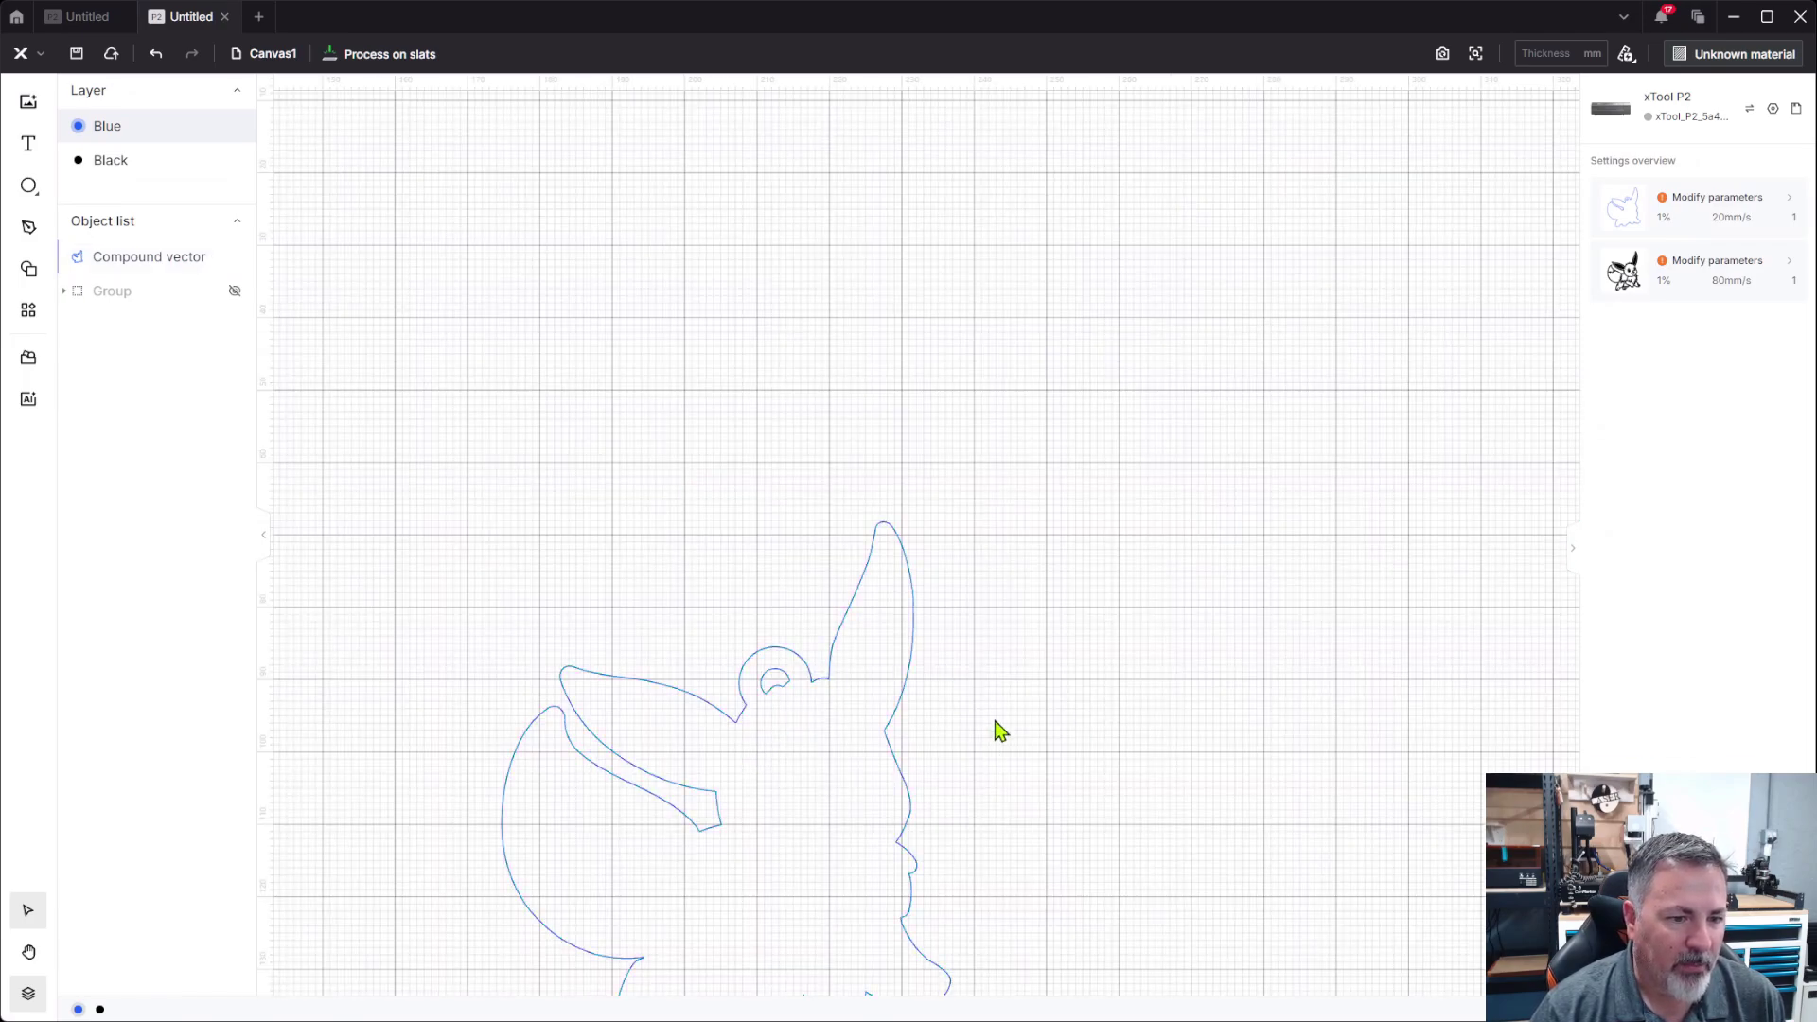
left_click_drag(997, 778, 1083, 511)
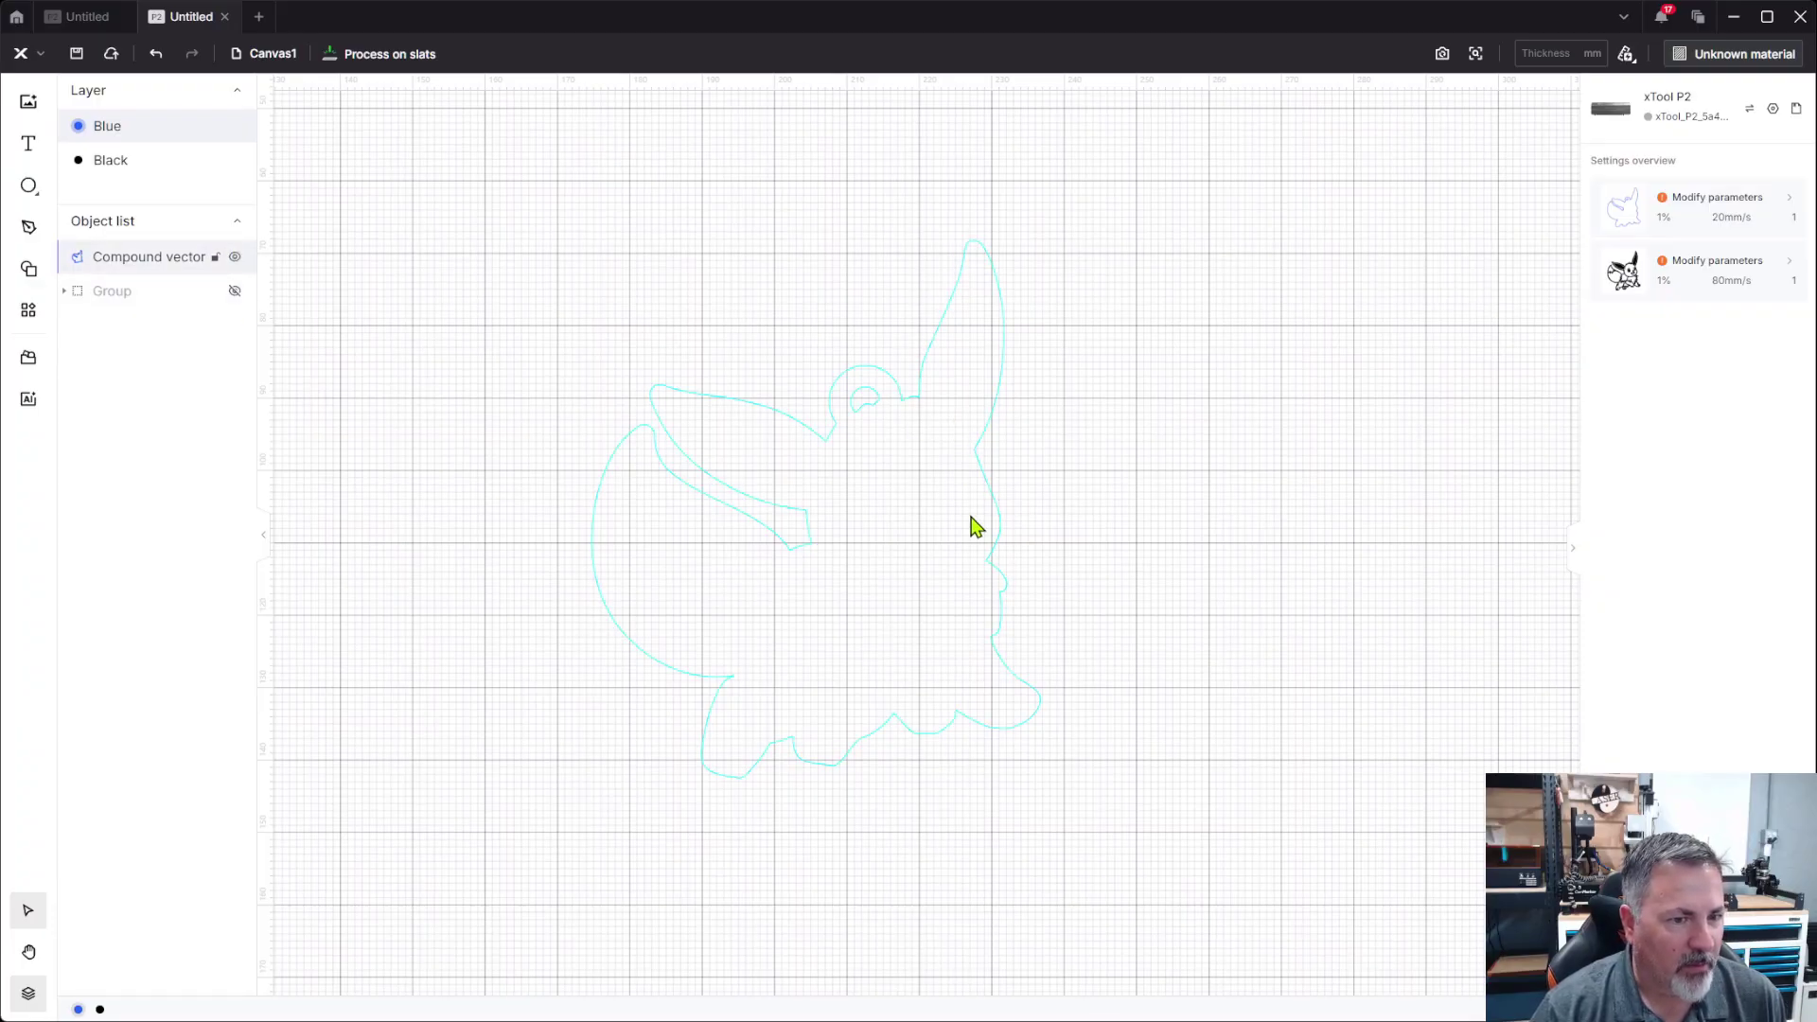
left_click(234, 292)
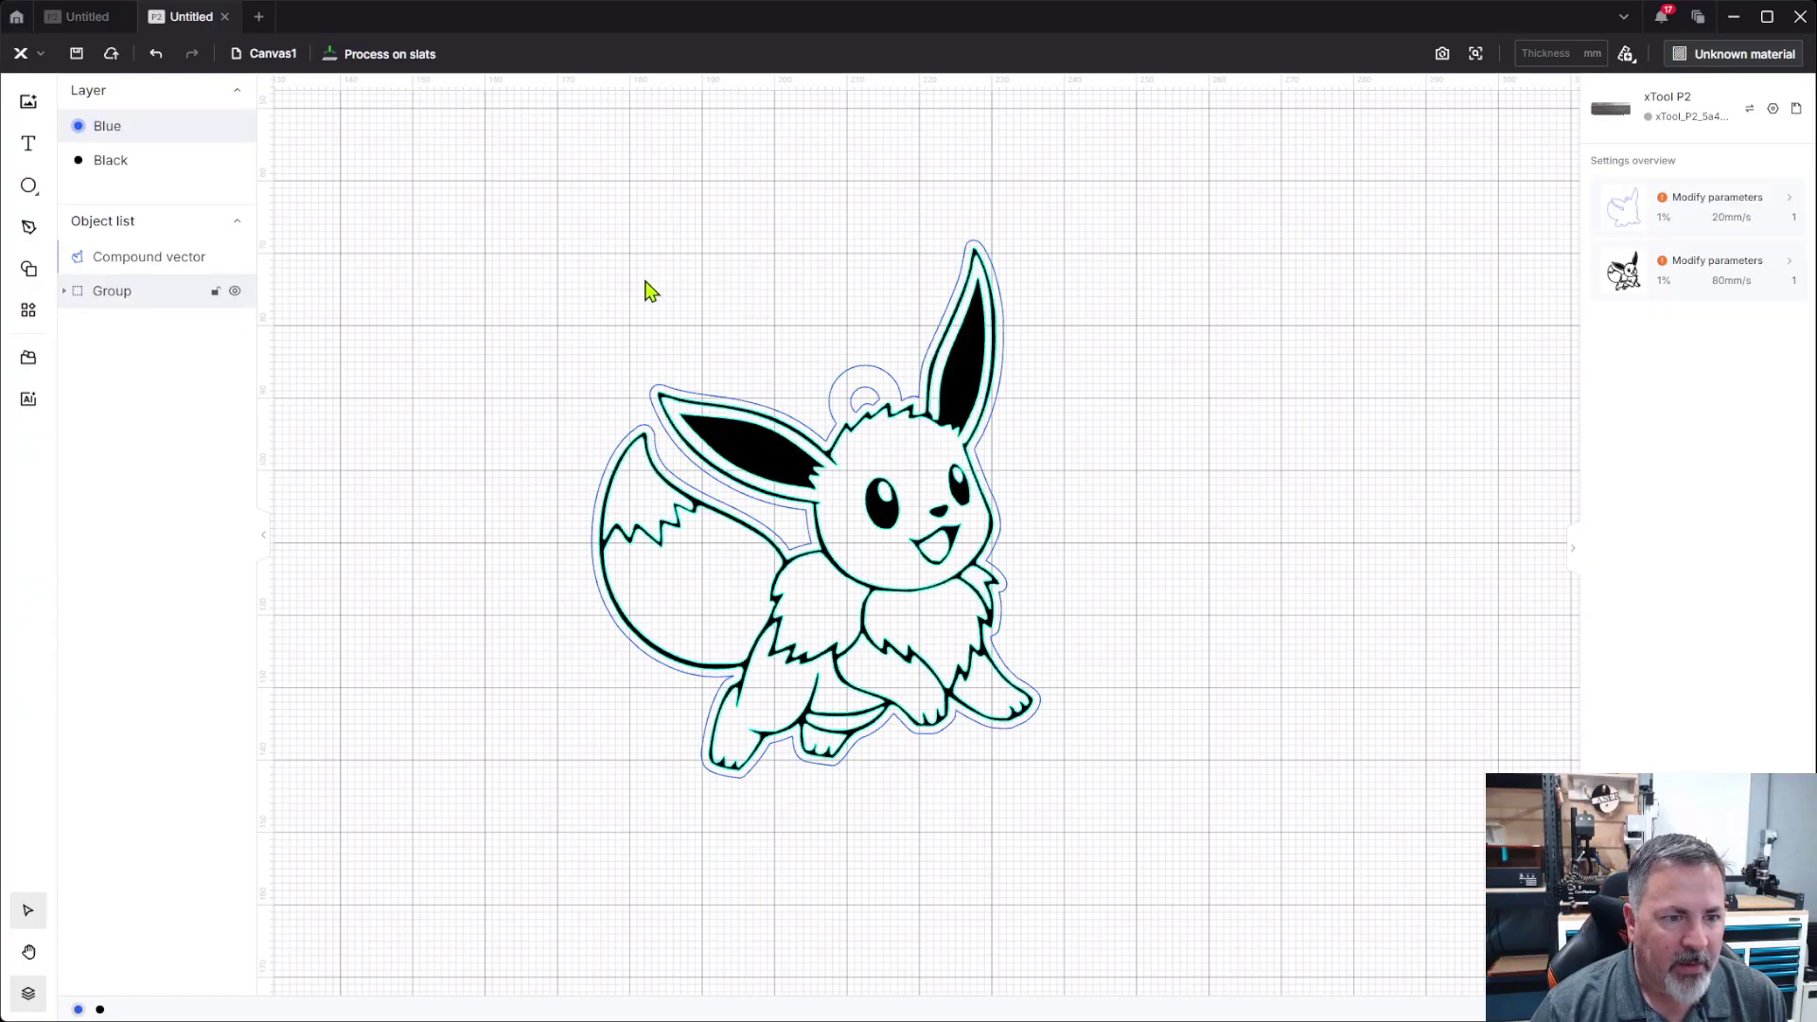
left_click_drag(534, 210, 1148, 860)
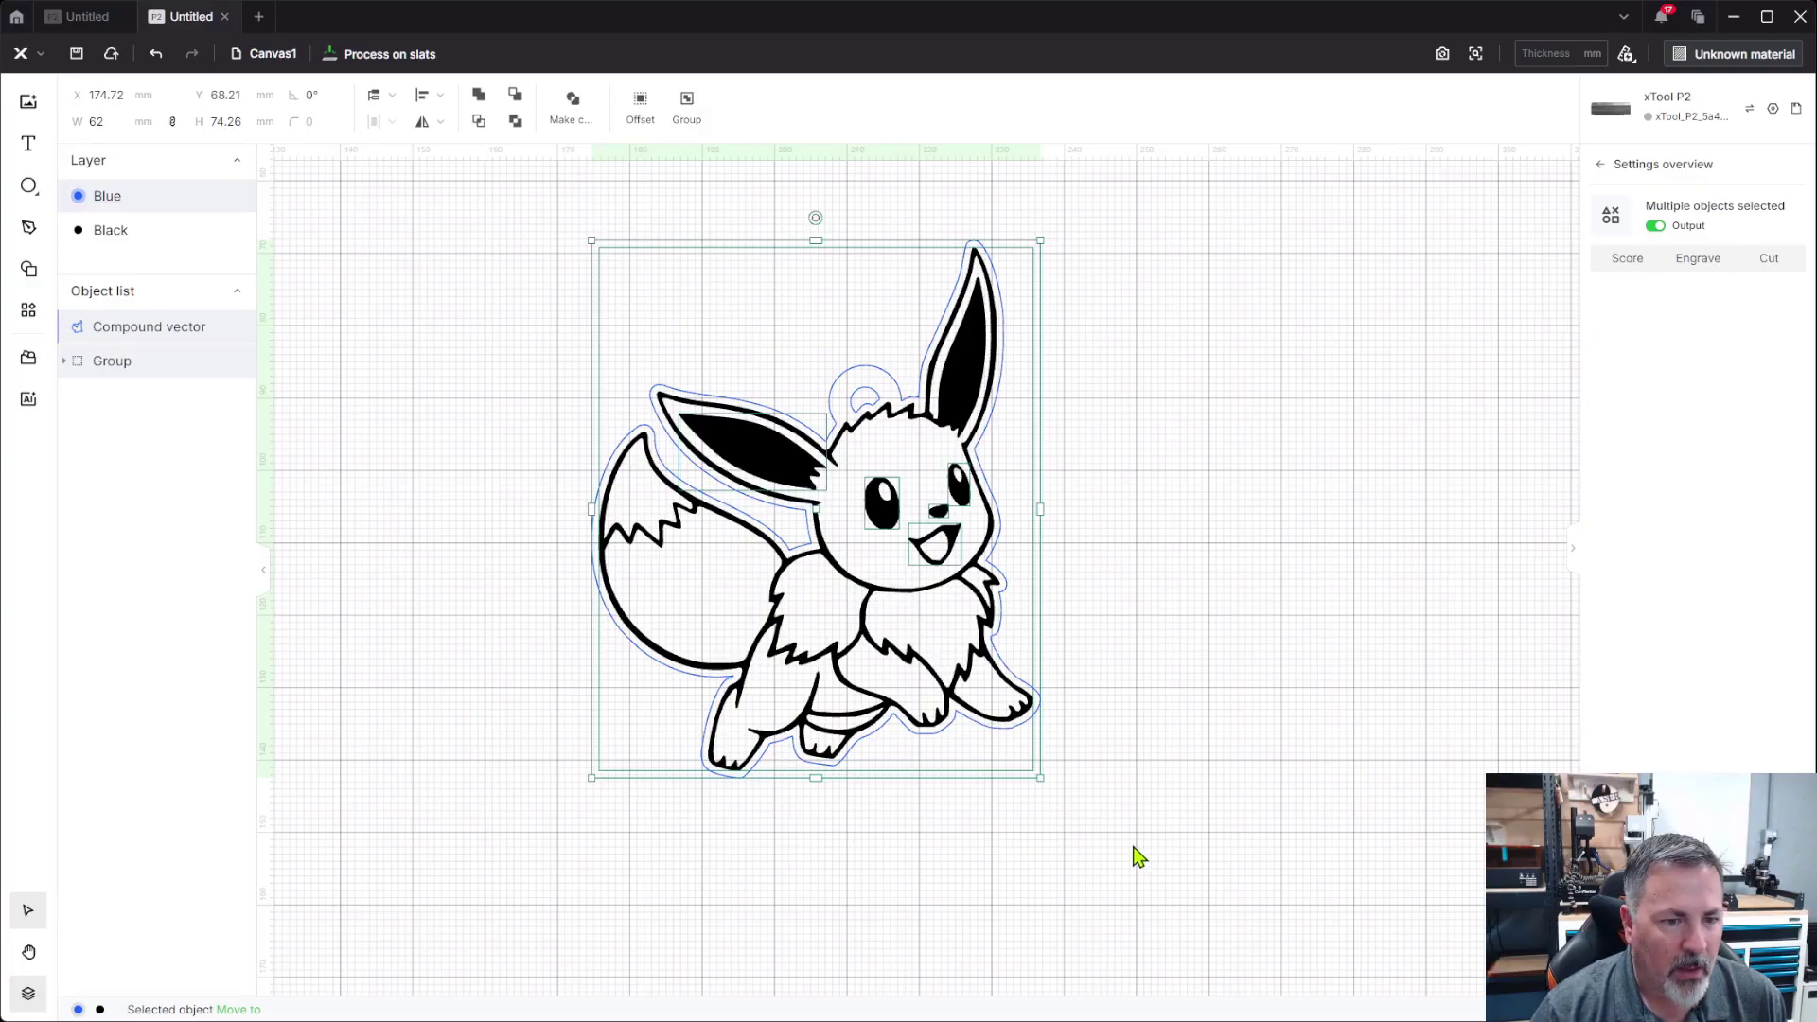
Step: Switch the keychain outline's processing type to Cut
left_click(1209, 737)
left_click_drag(574, 239, 1298, 866)
left_click(1437, 584)
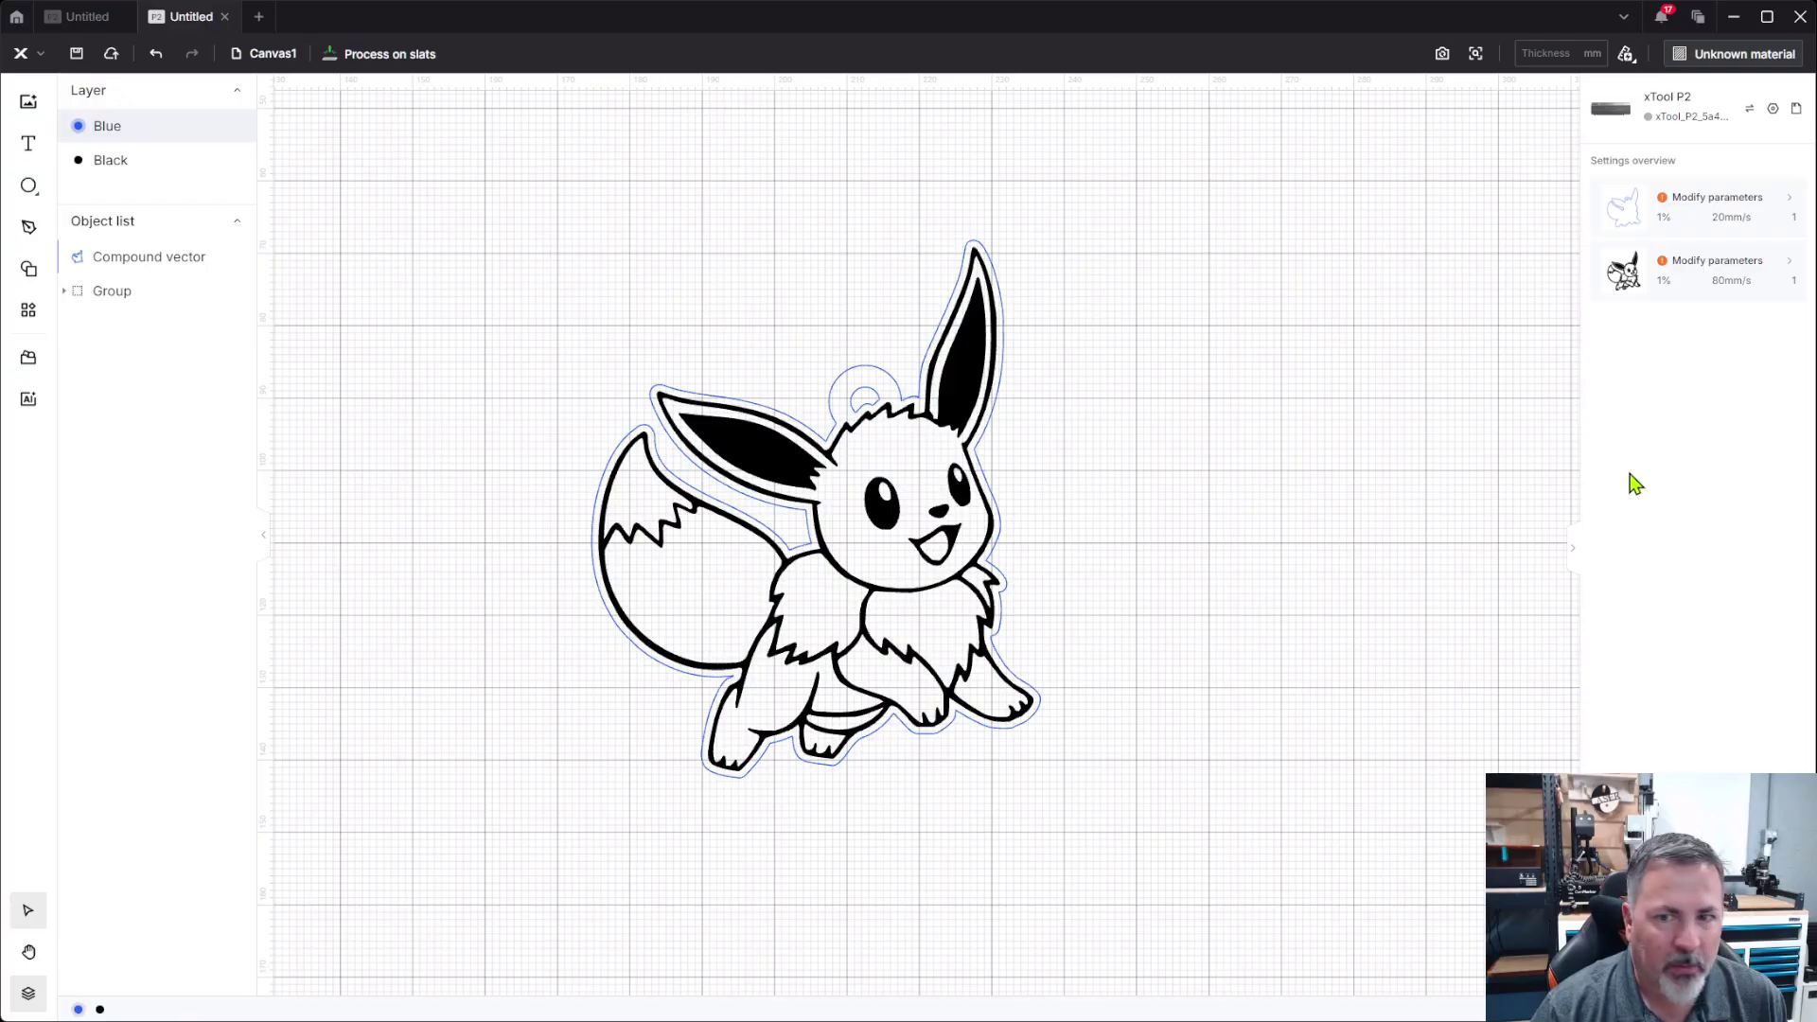
left_click(1638, 227)
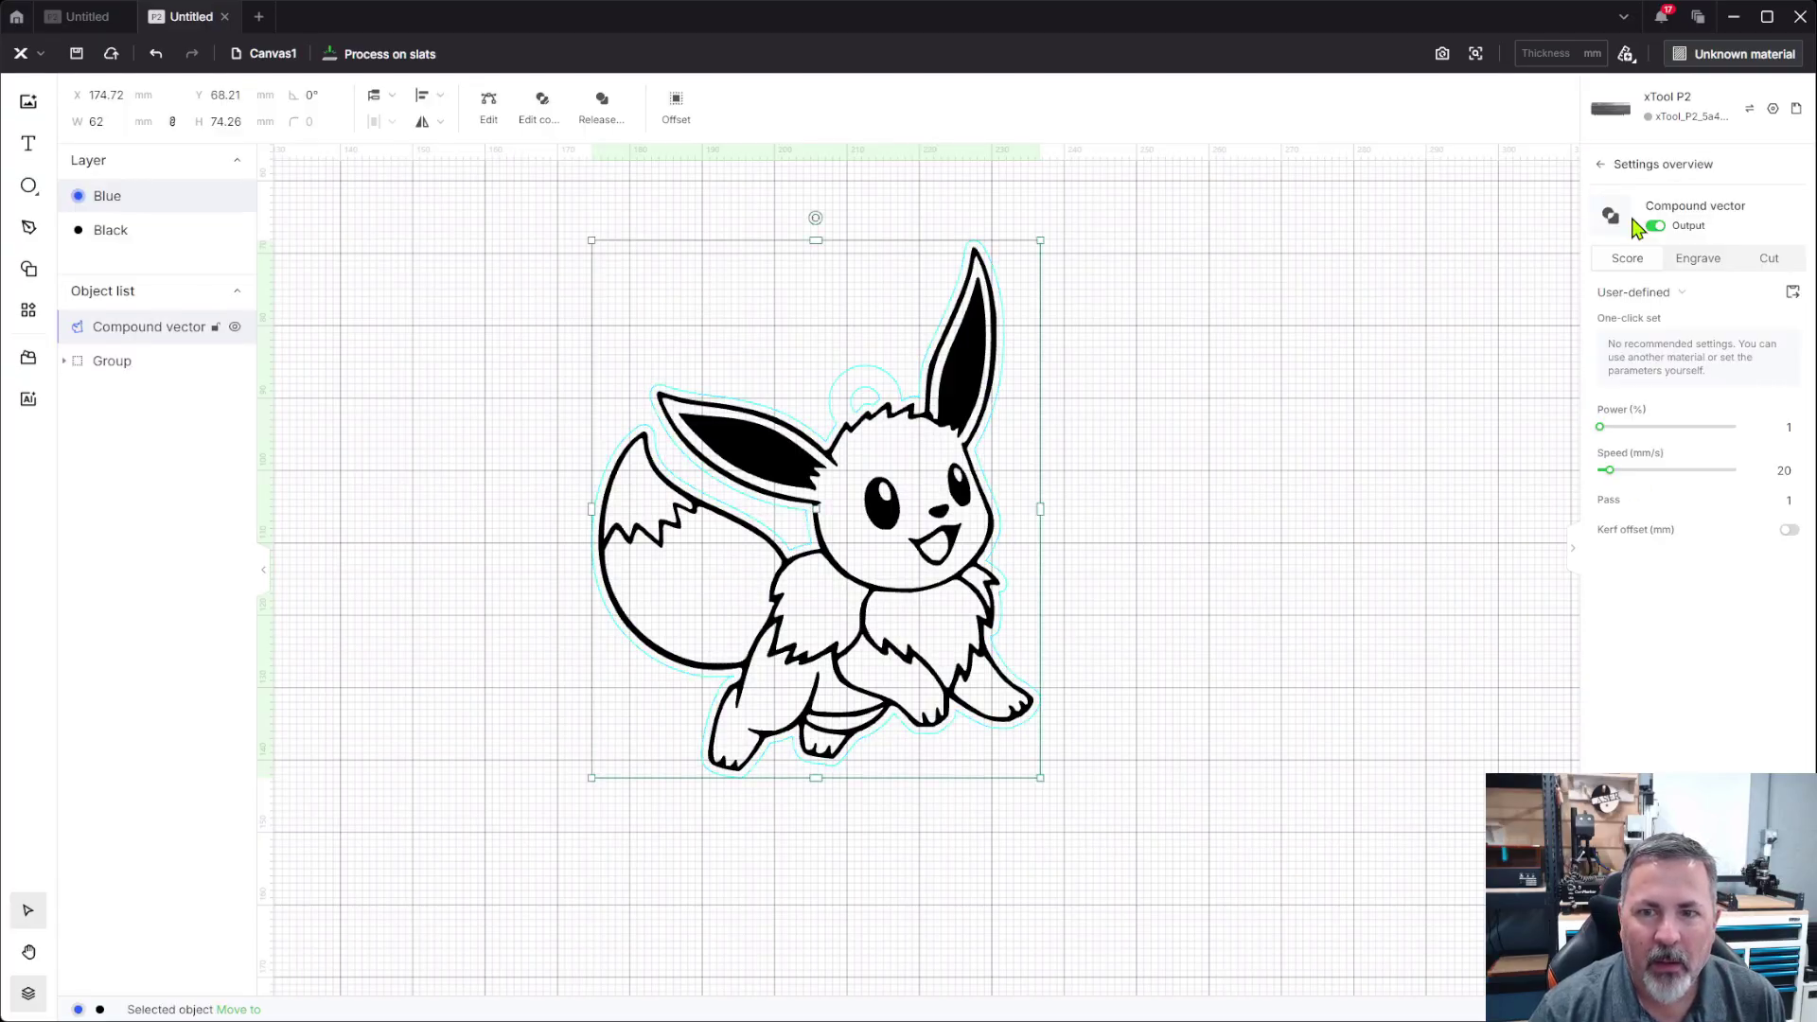
left_click(1764, 274)
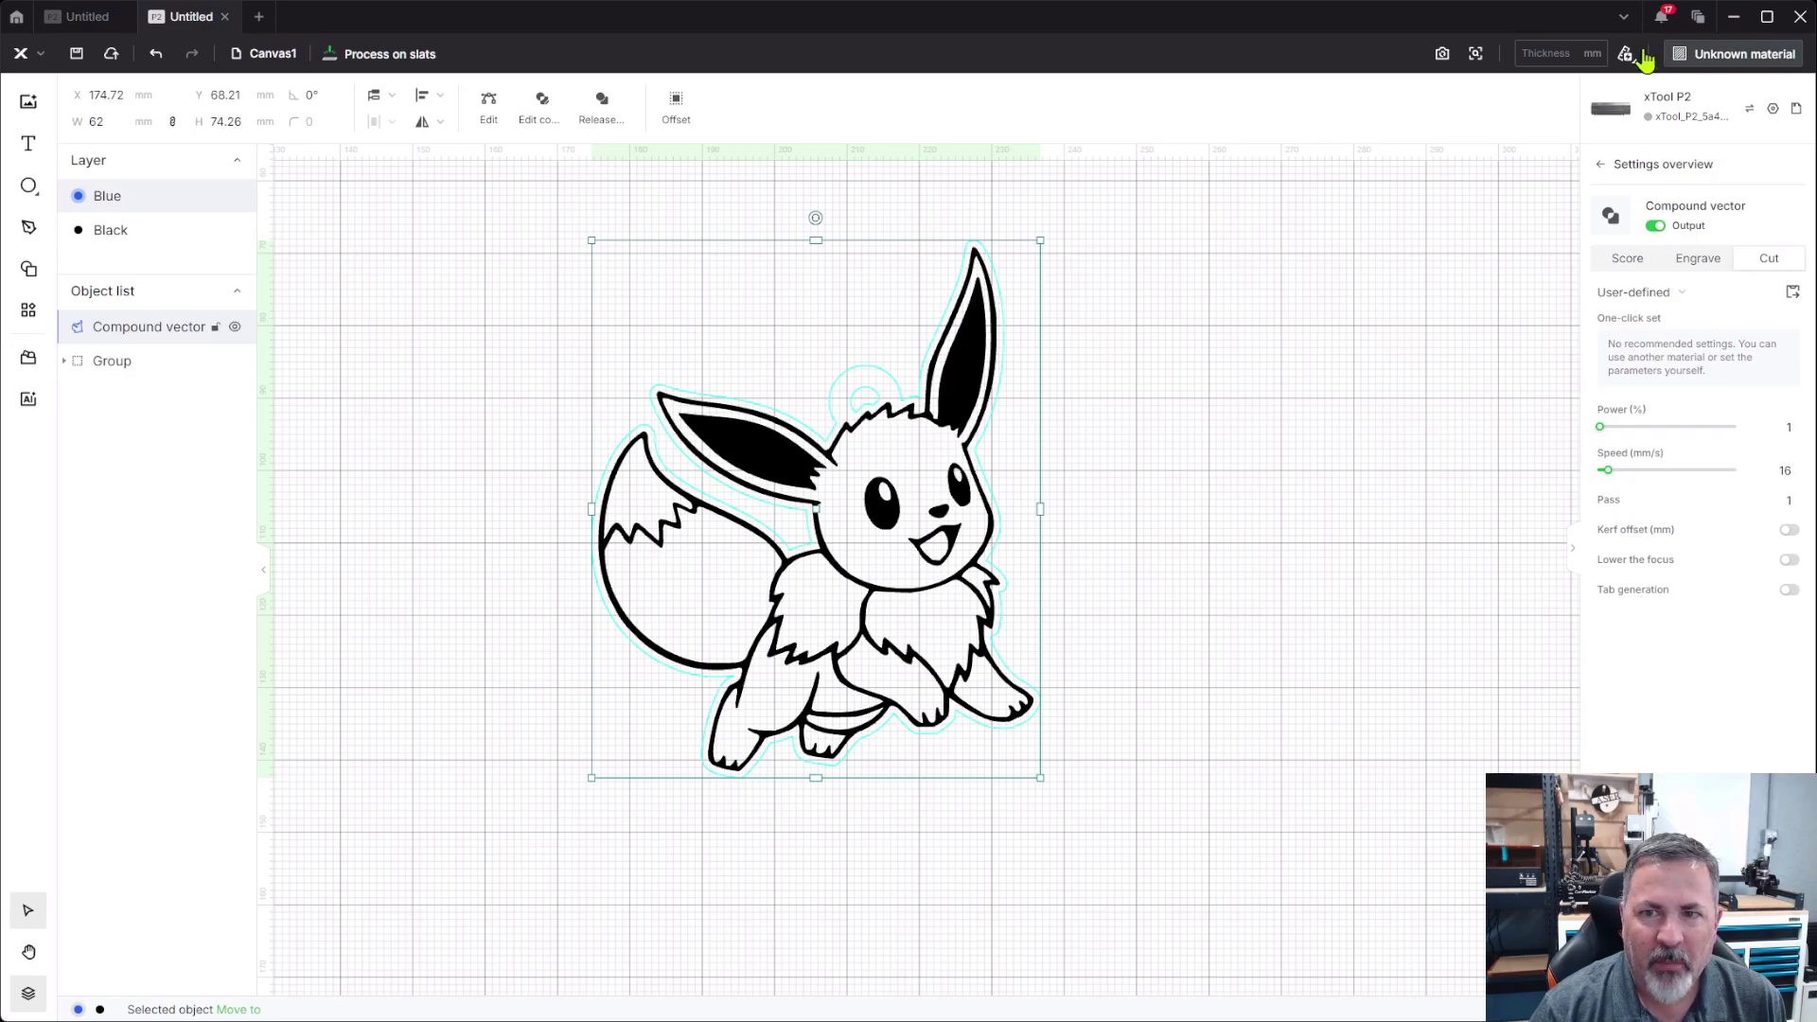
Step: Choose 1/8" (3mm) Black Acrylic and apply 80% power at 13 mm/s from its chart
left_click(1688, 58)
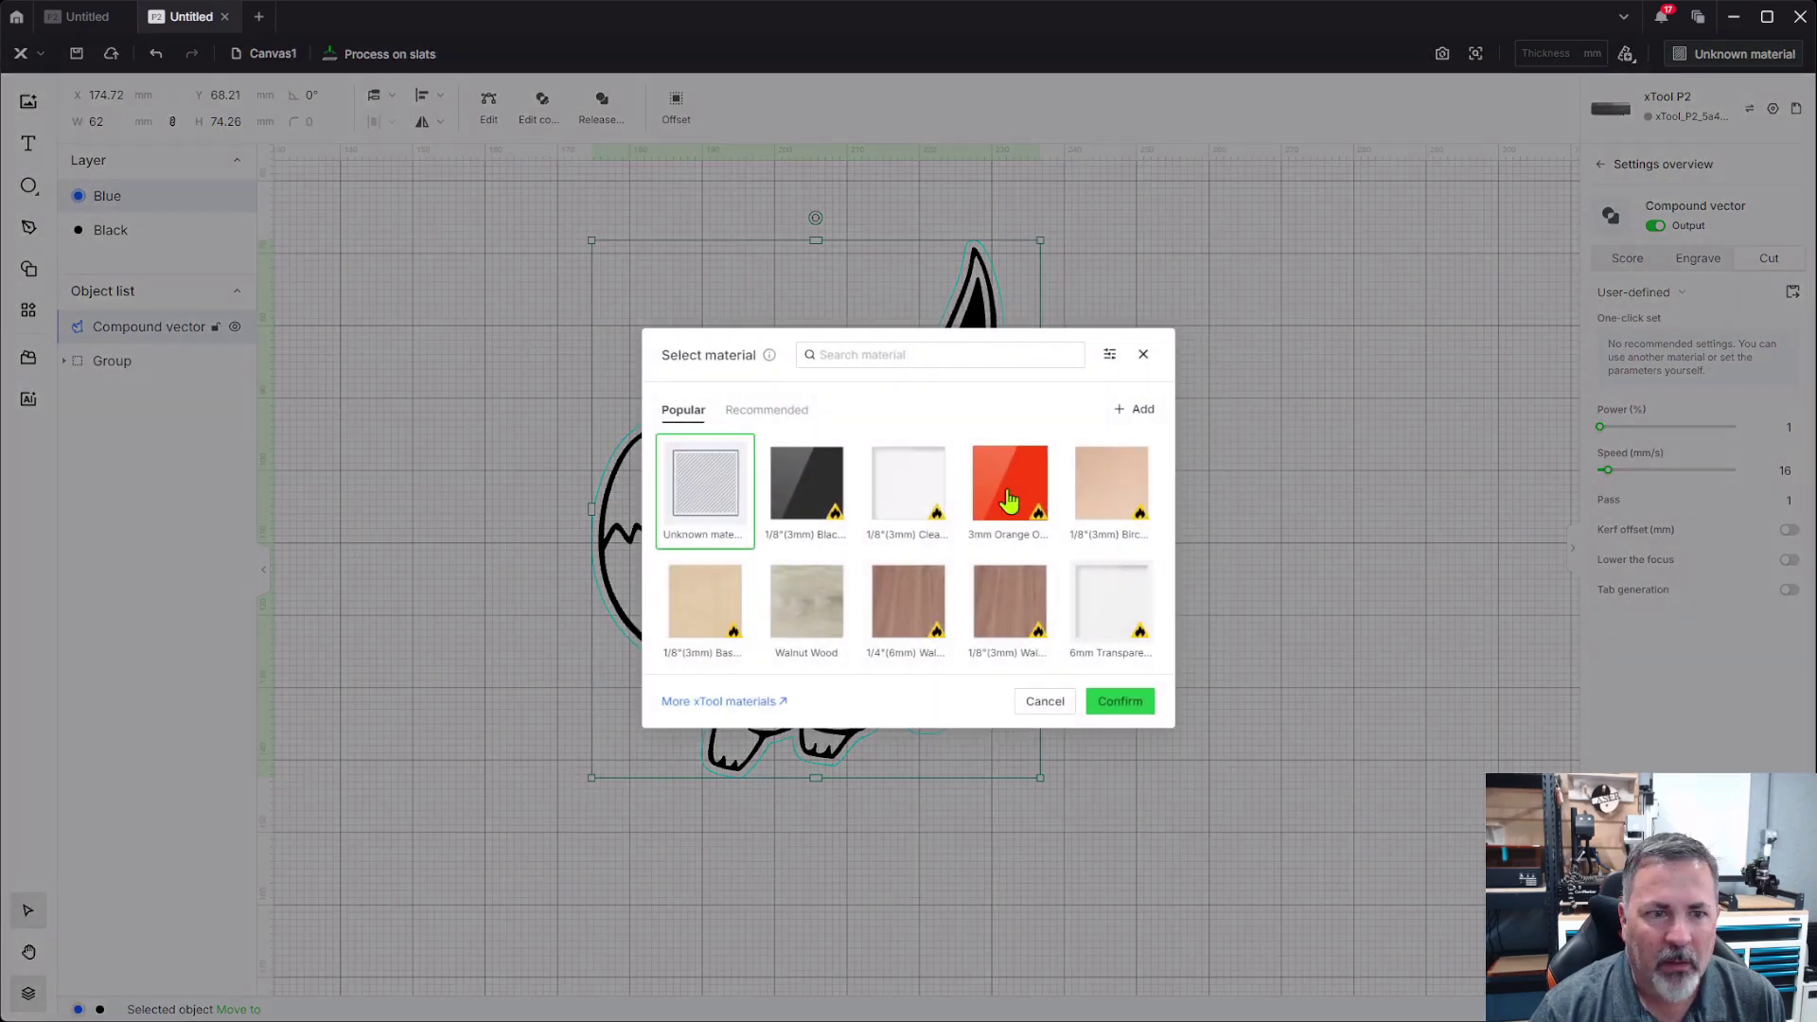
left_click(800, 508)
left_click(1126, 706)
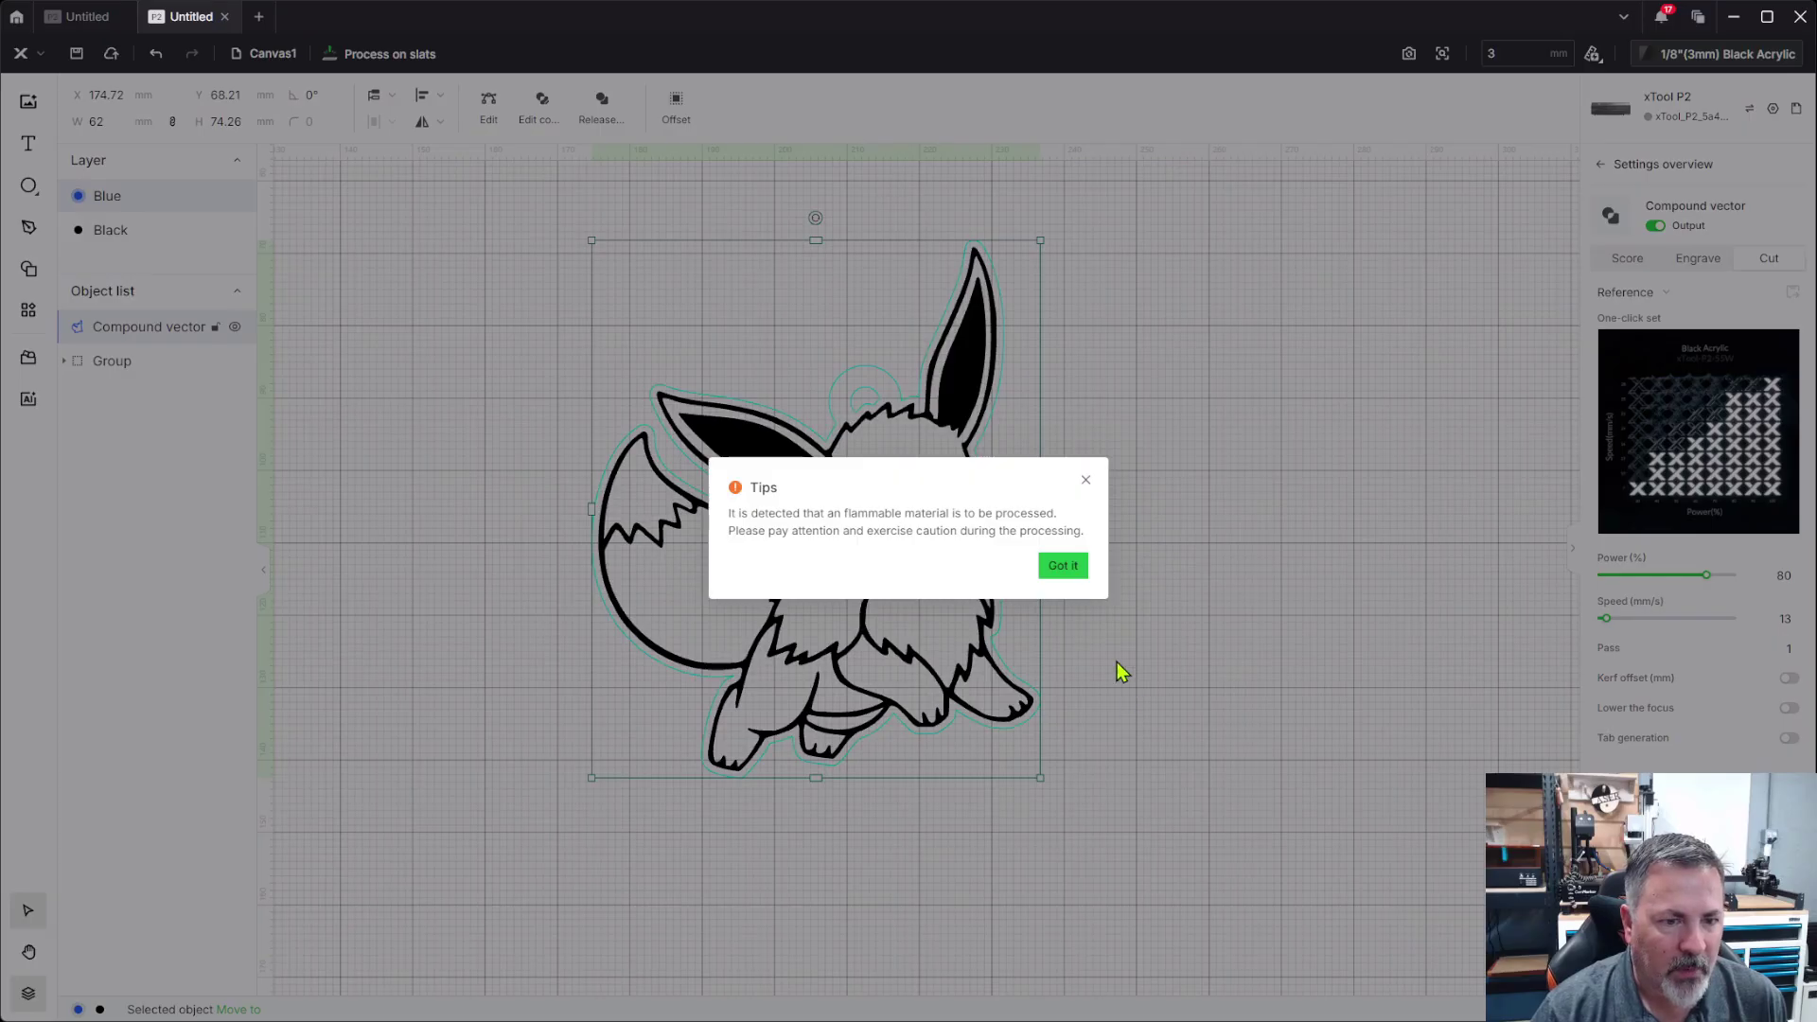
left_click(1066, 568)
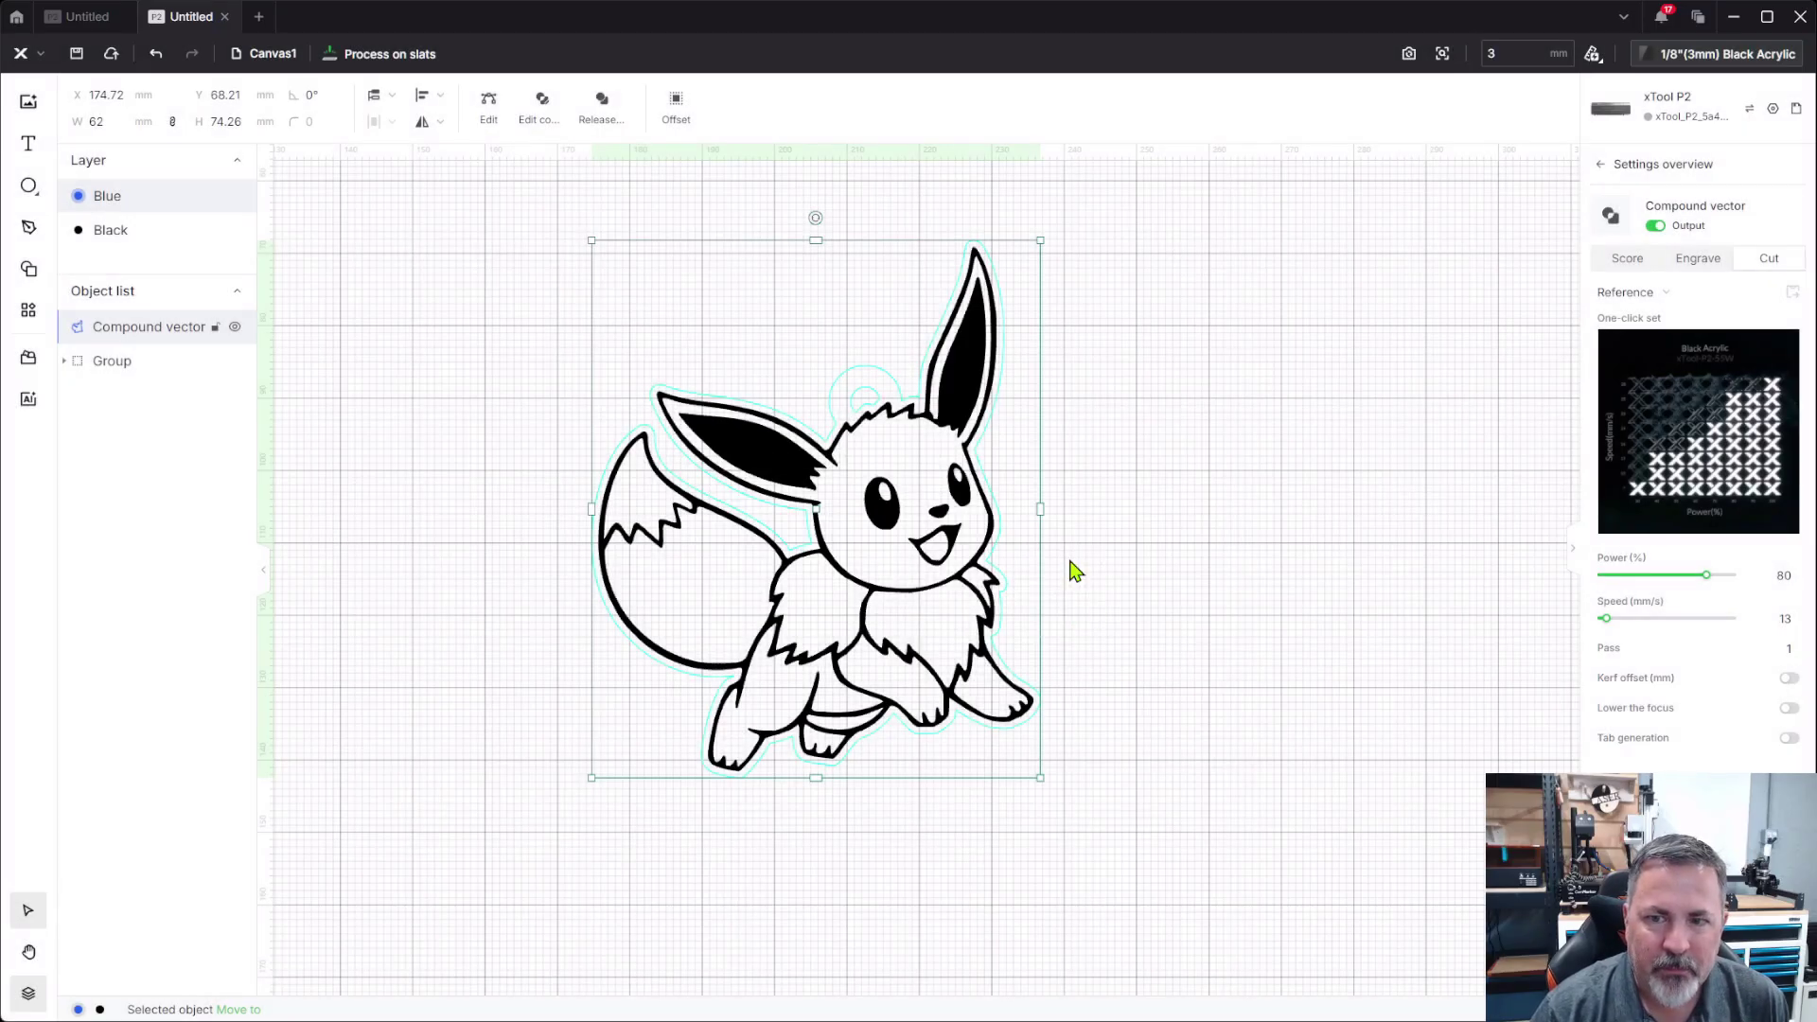
left_click(1737, 519)
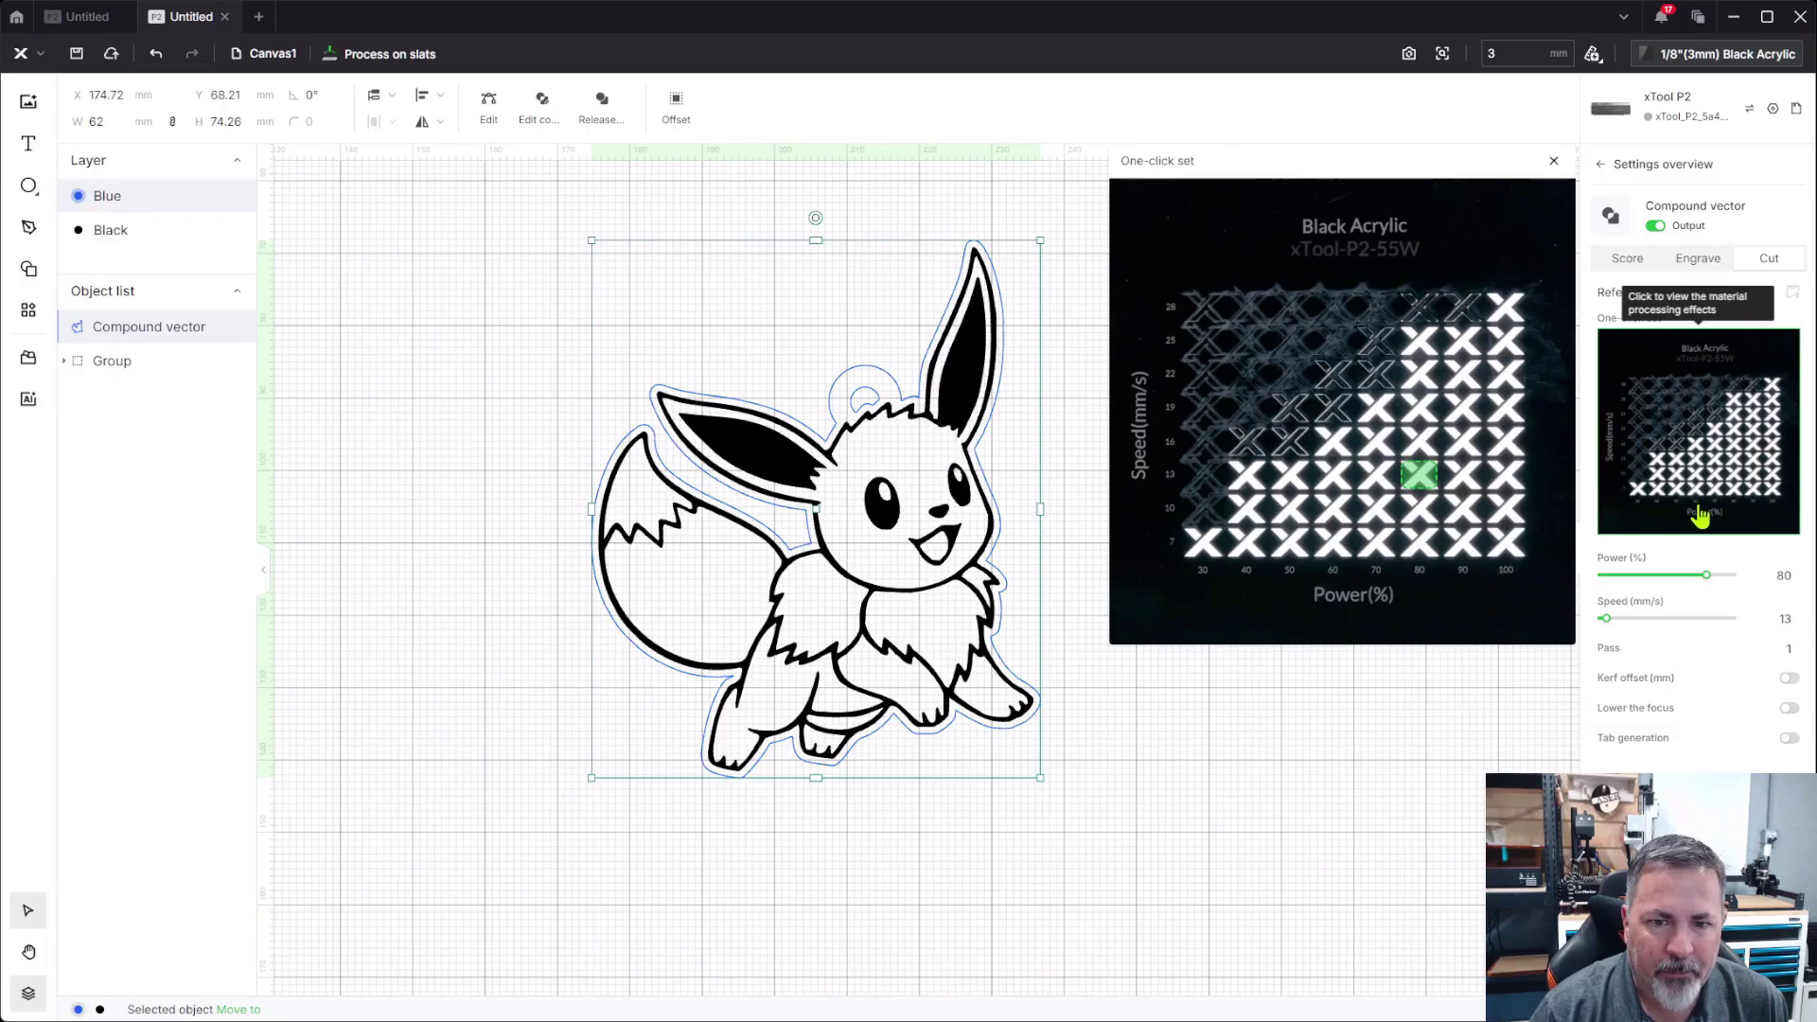
mouse_move(1411, 491)
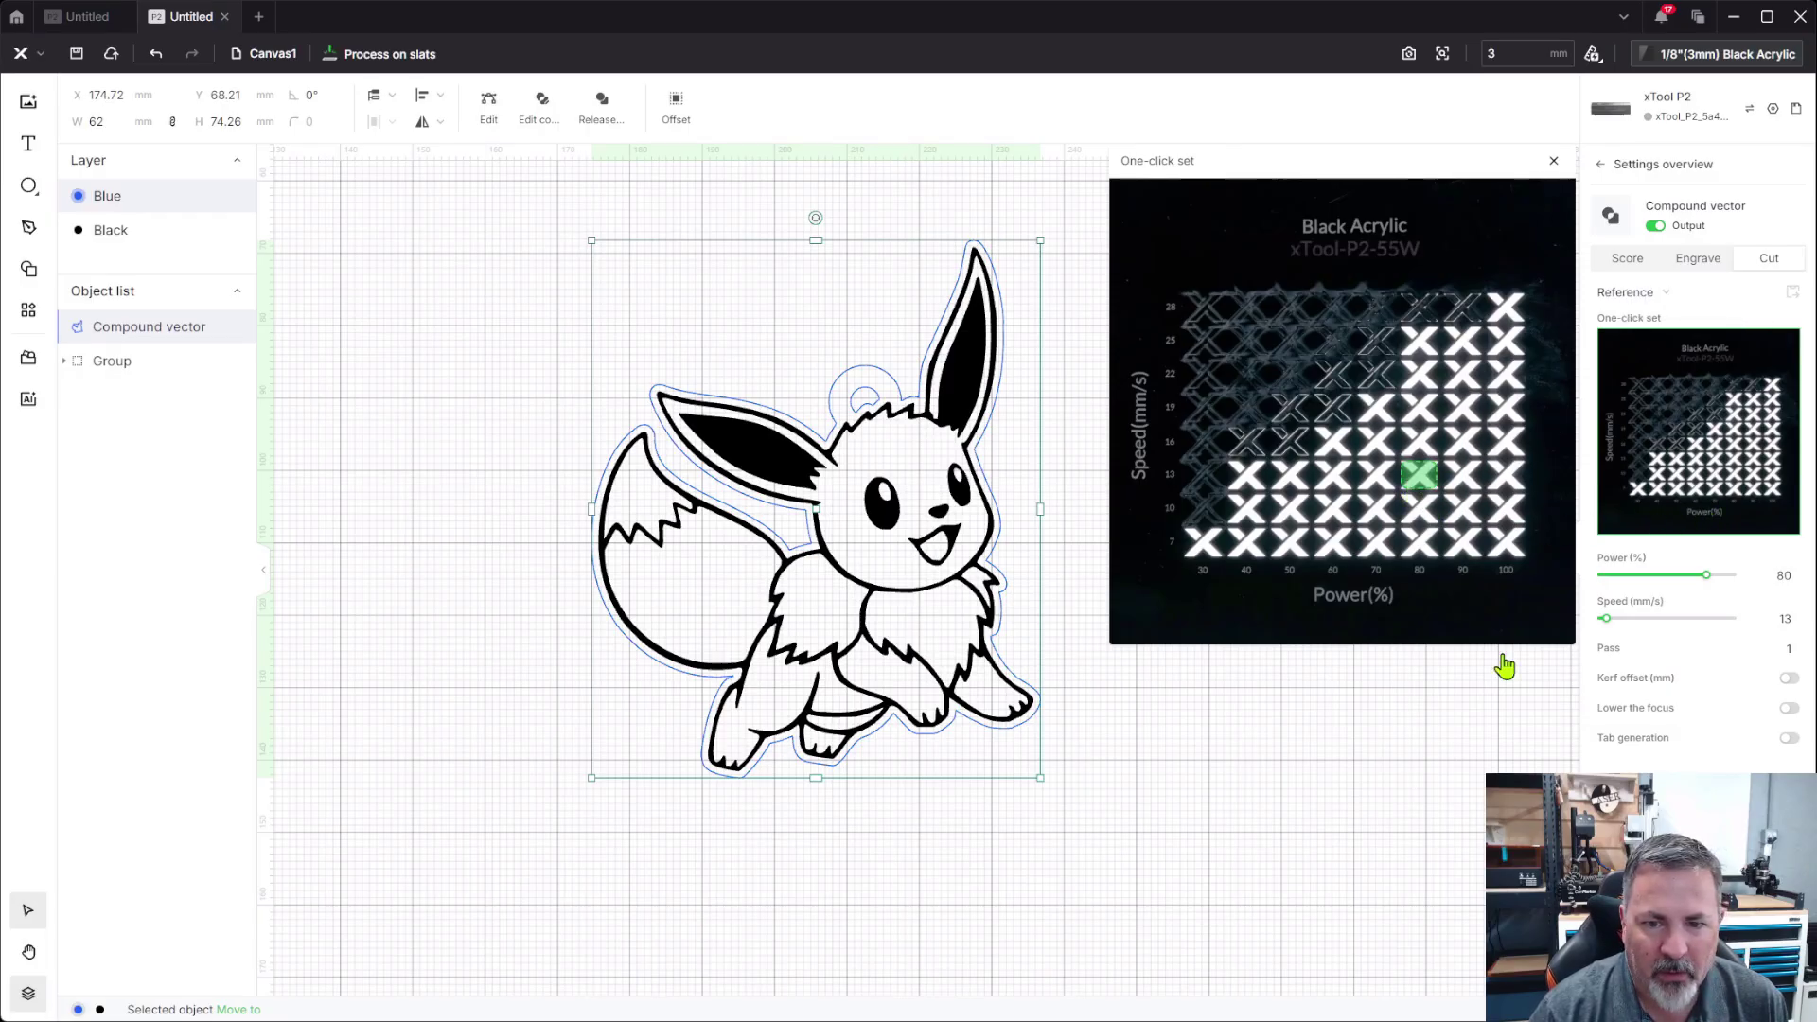
left_click(1695, 345)
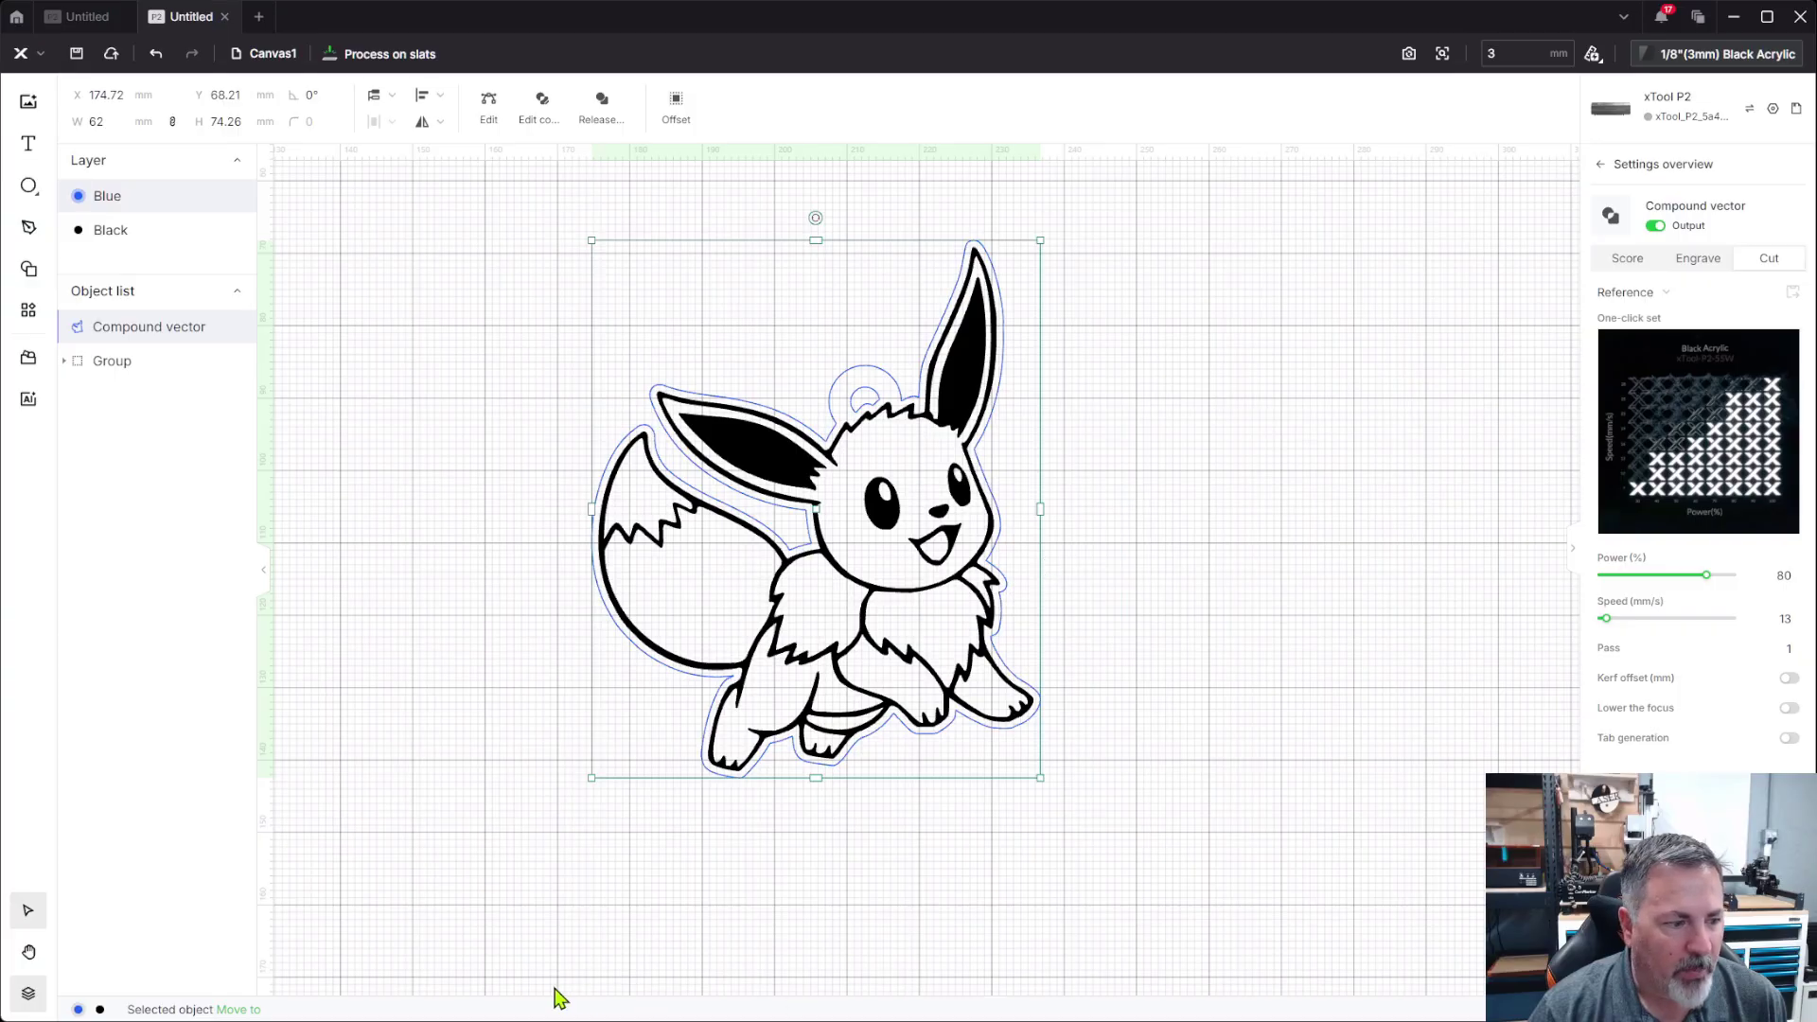
Step: Apply the chart's 20% power, 350 mm/s cell to the black artwork's engrave settings
left_click(1598, 173)
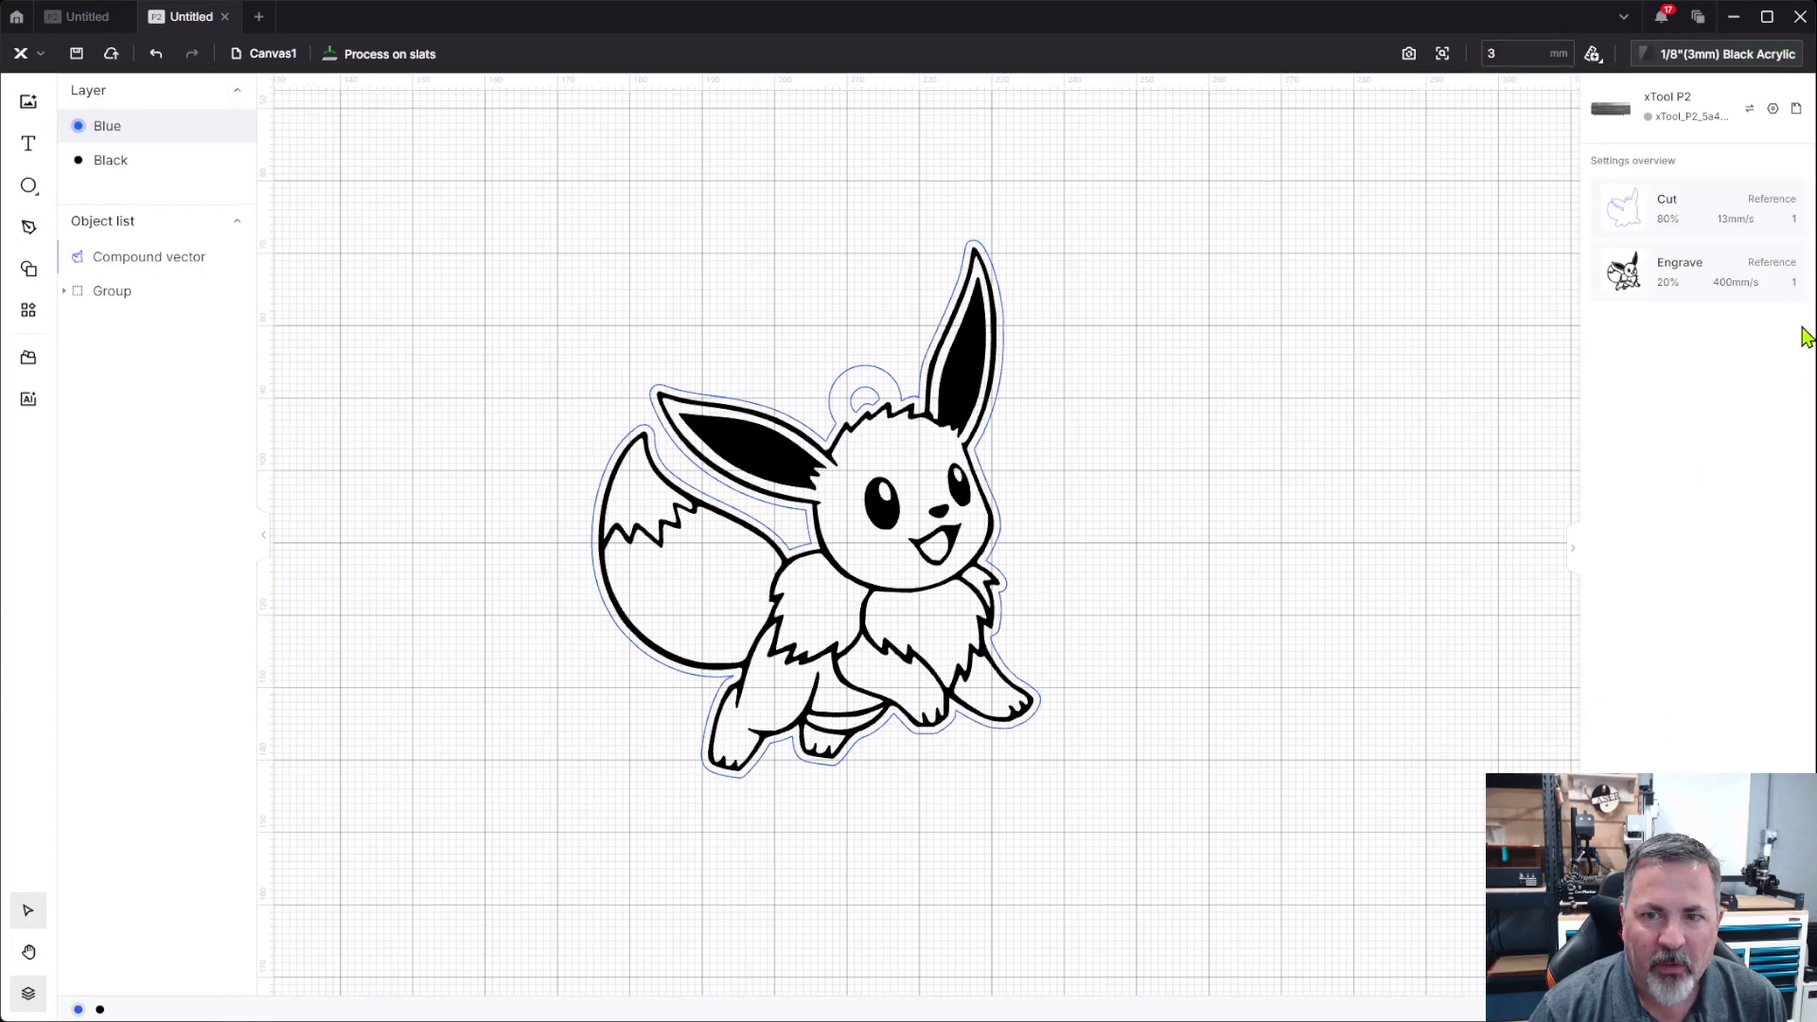
left_click(1707, 280)
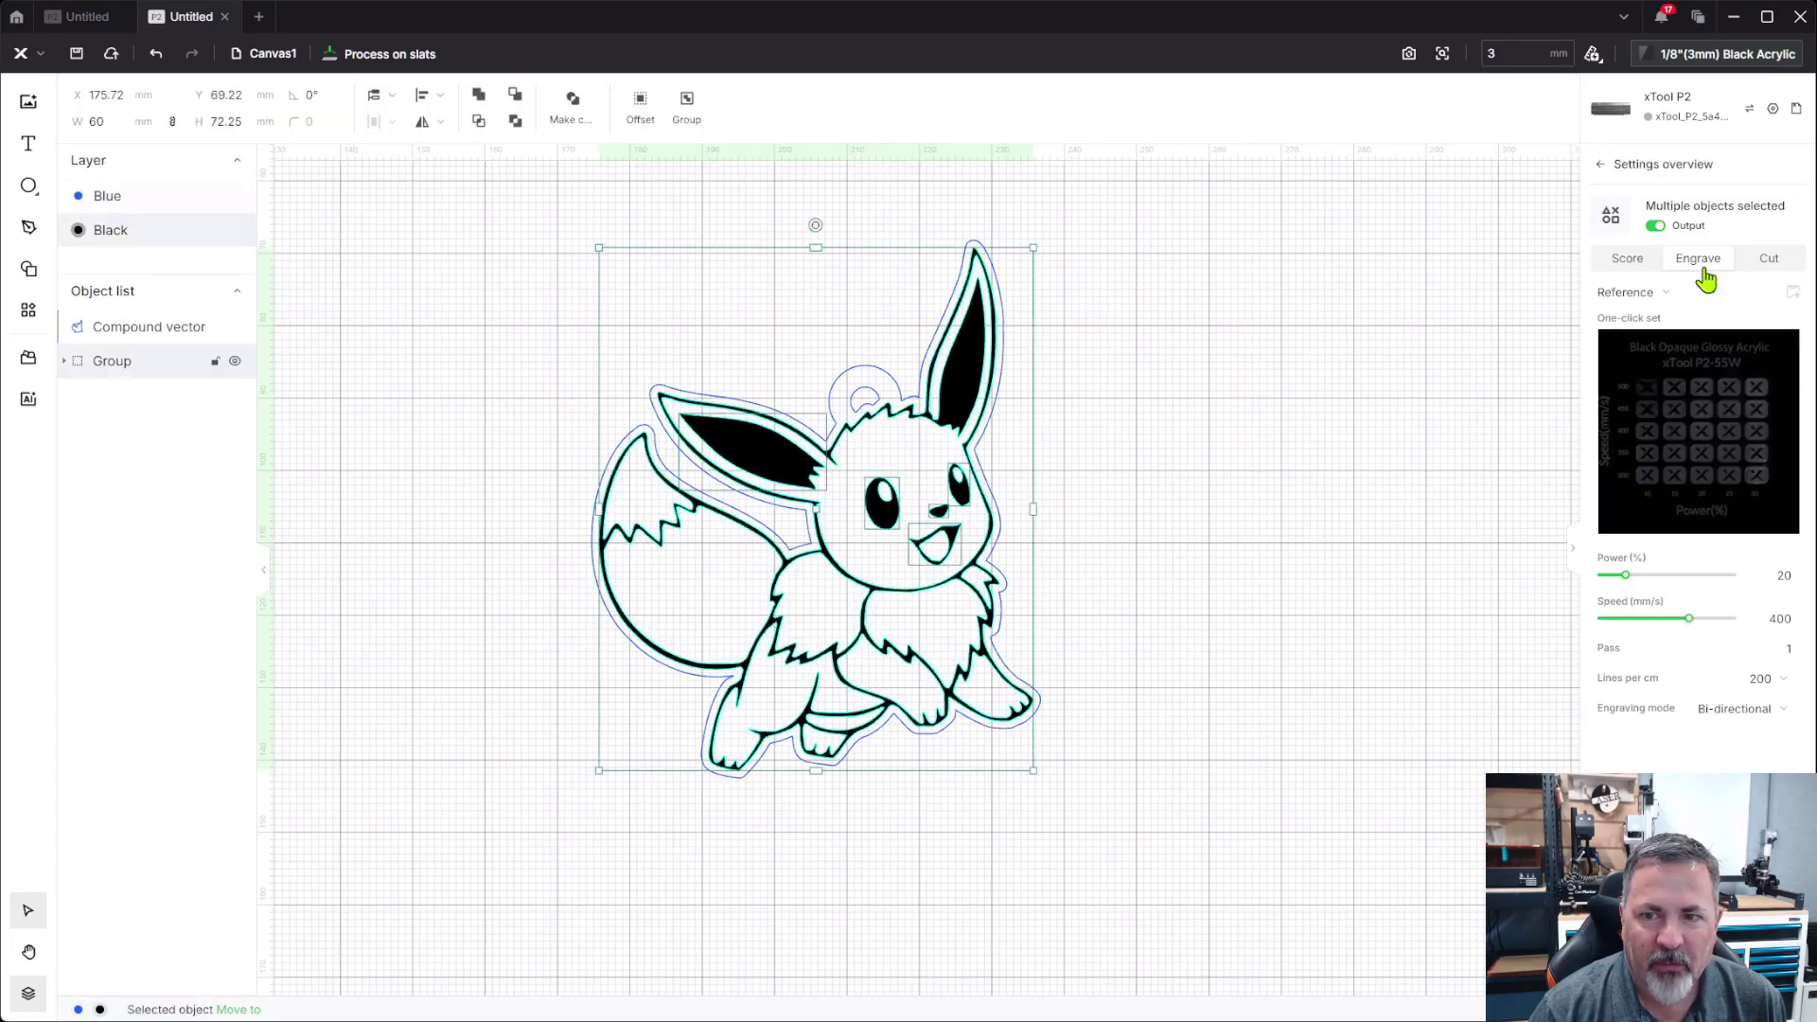
left_click(1724, 397)
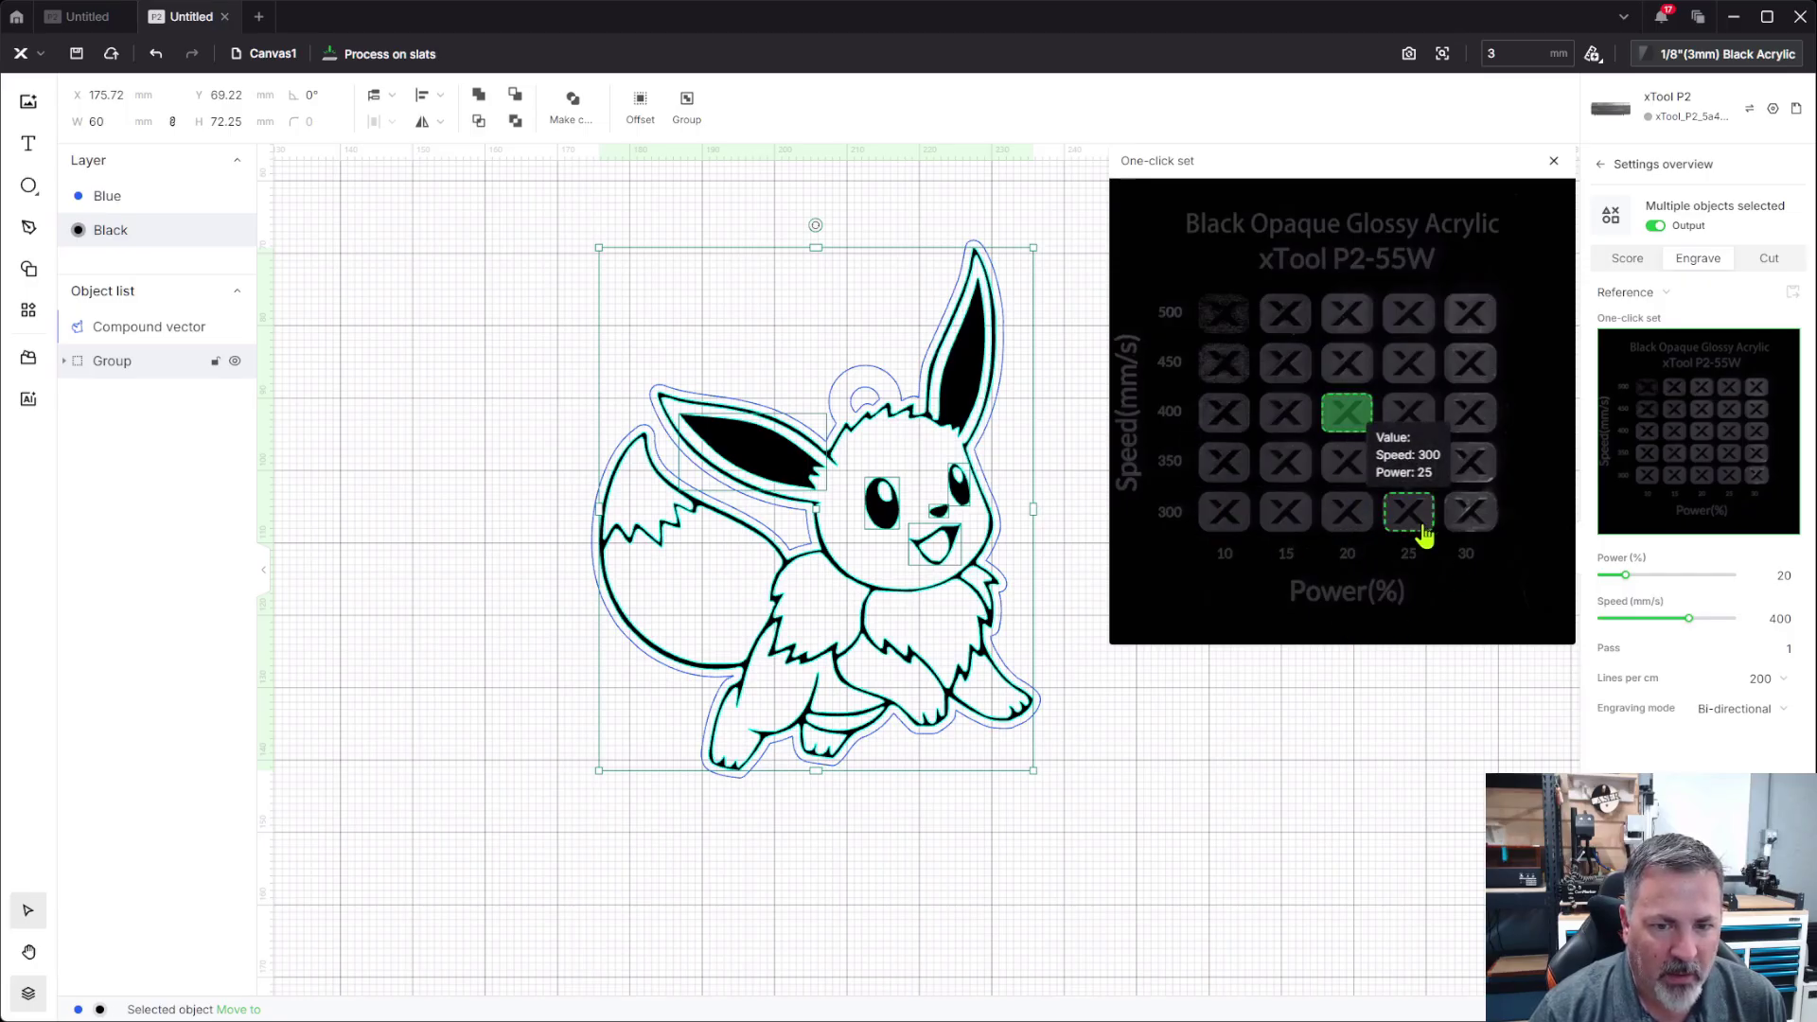
left_click(1360, 466)
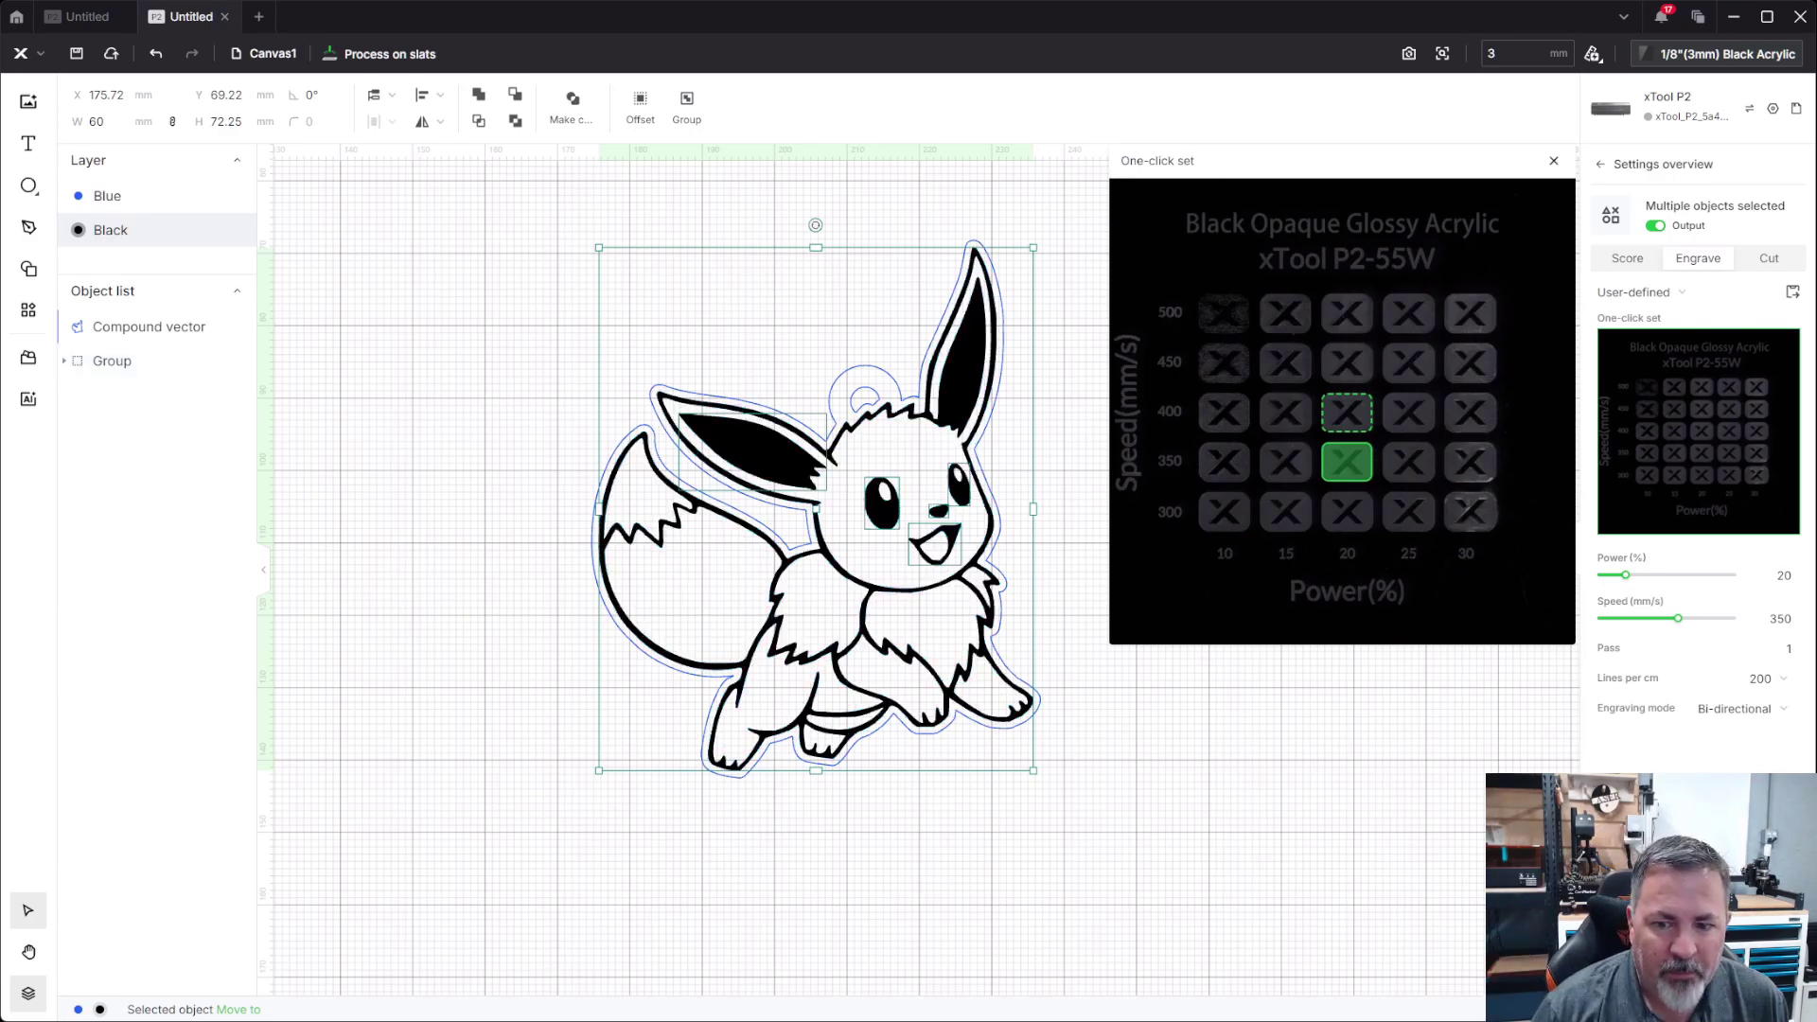
left_click(1647, 765)
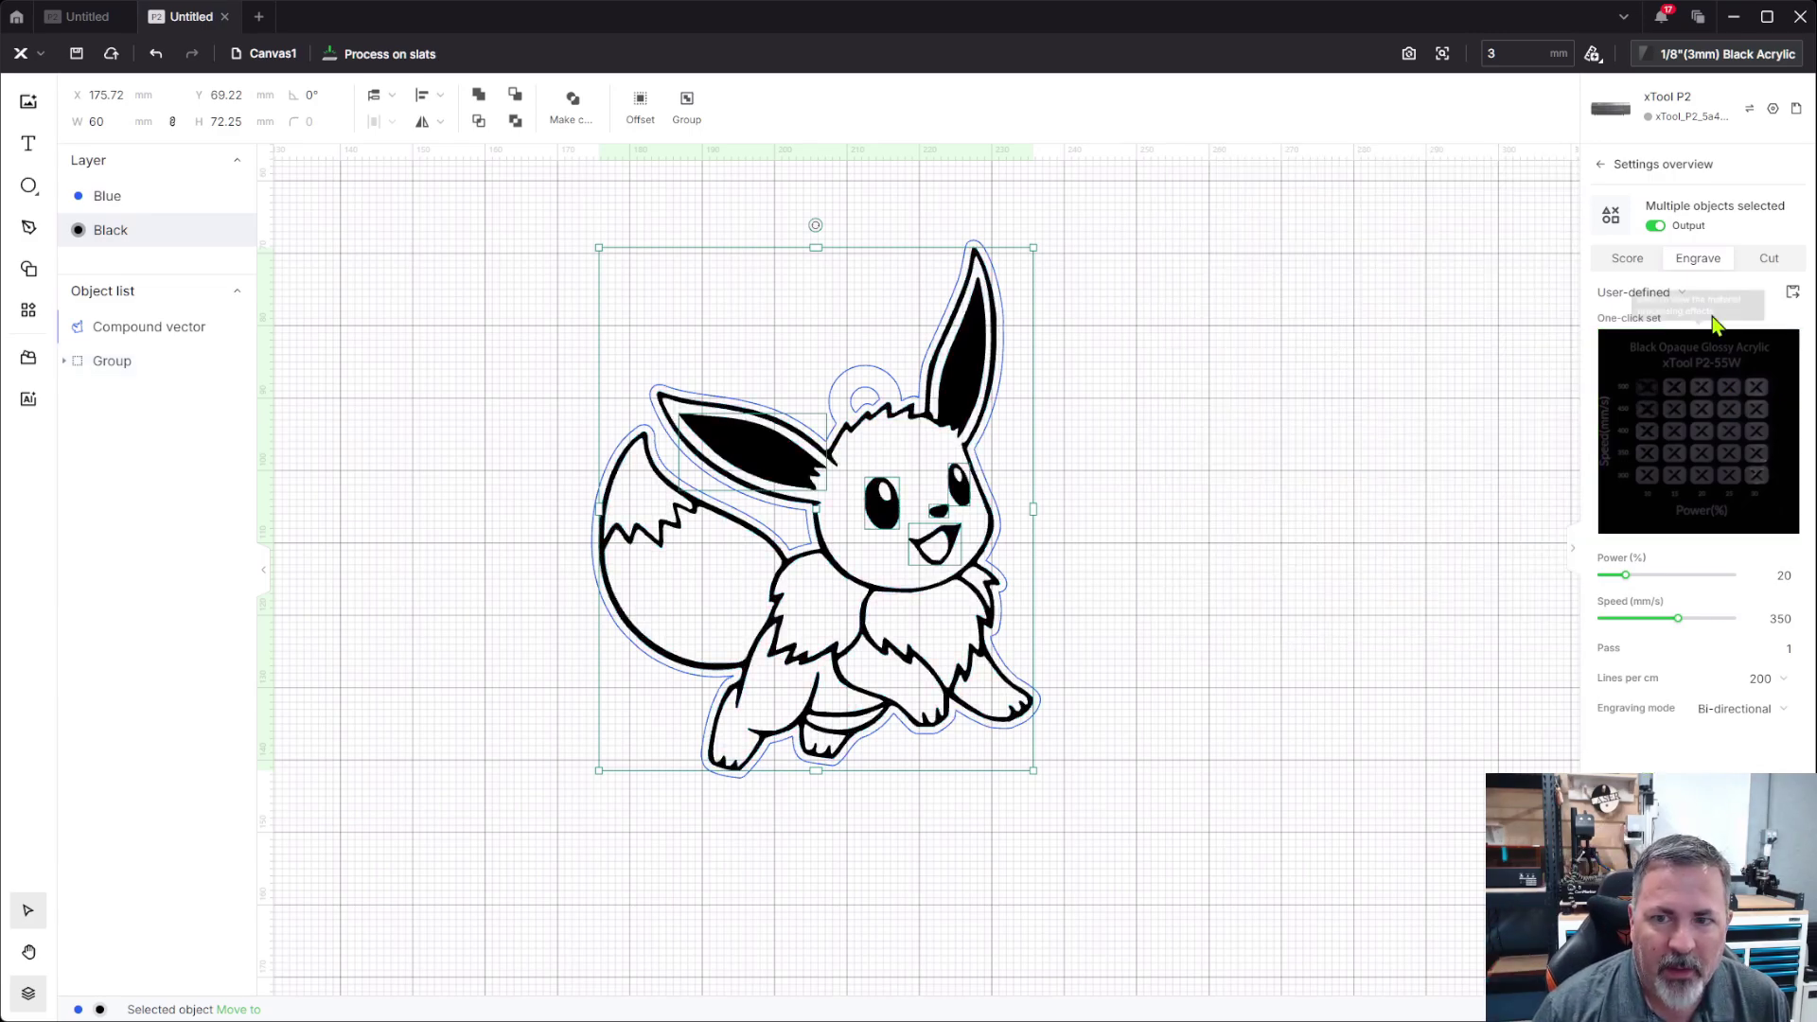
left_click(1596, 168)
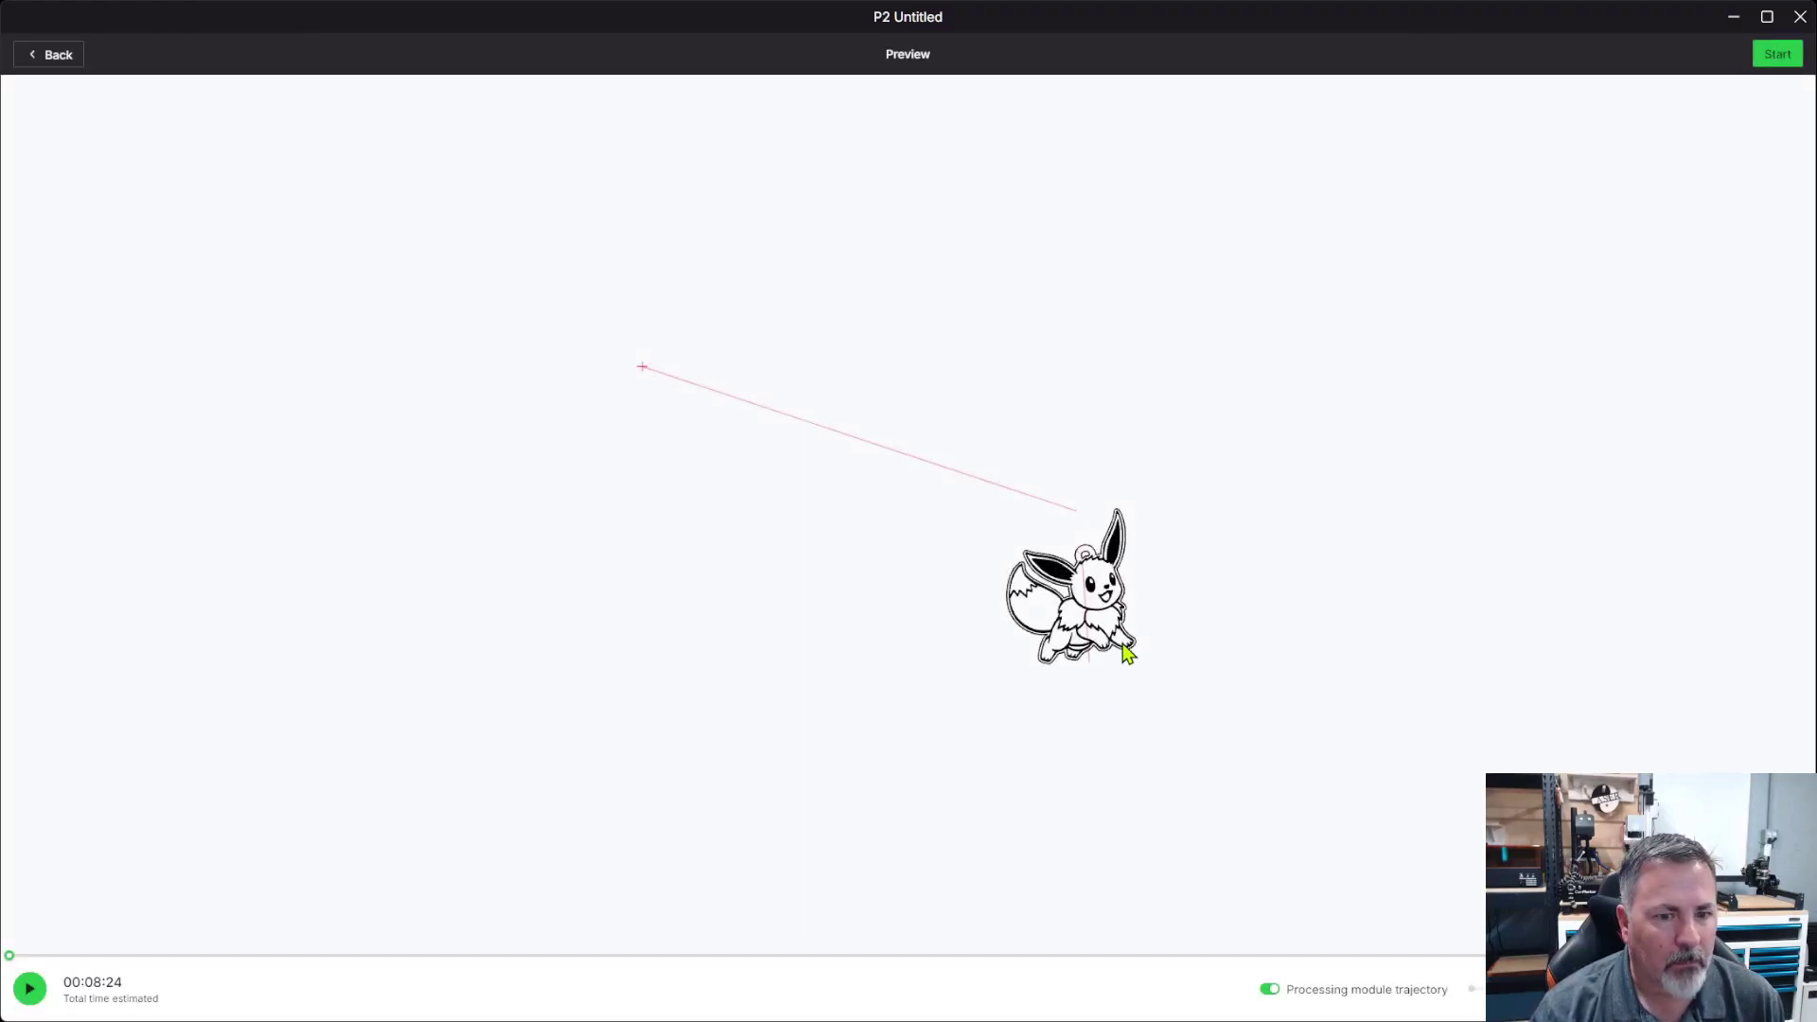
scroll(1127, 653, "up", 5)
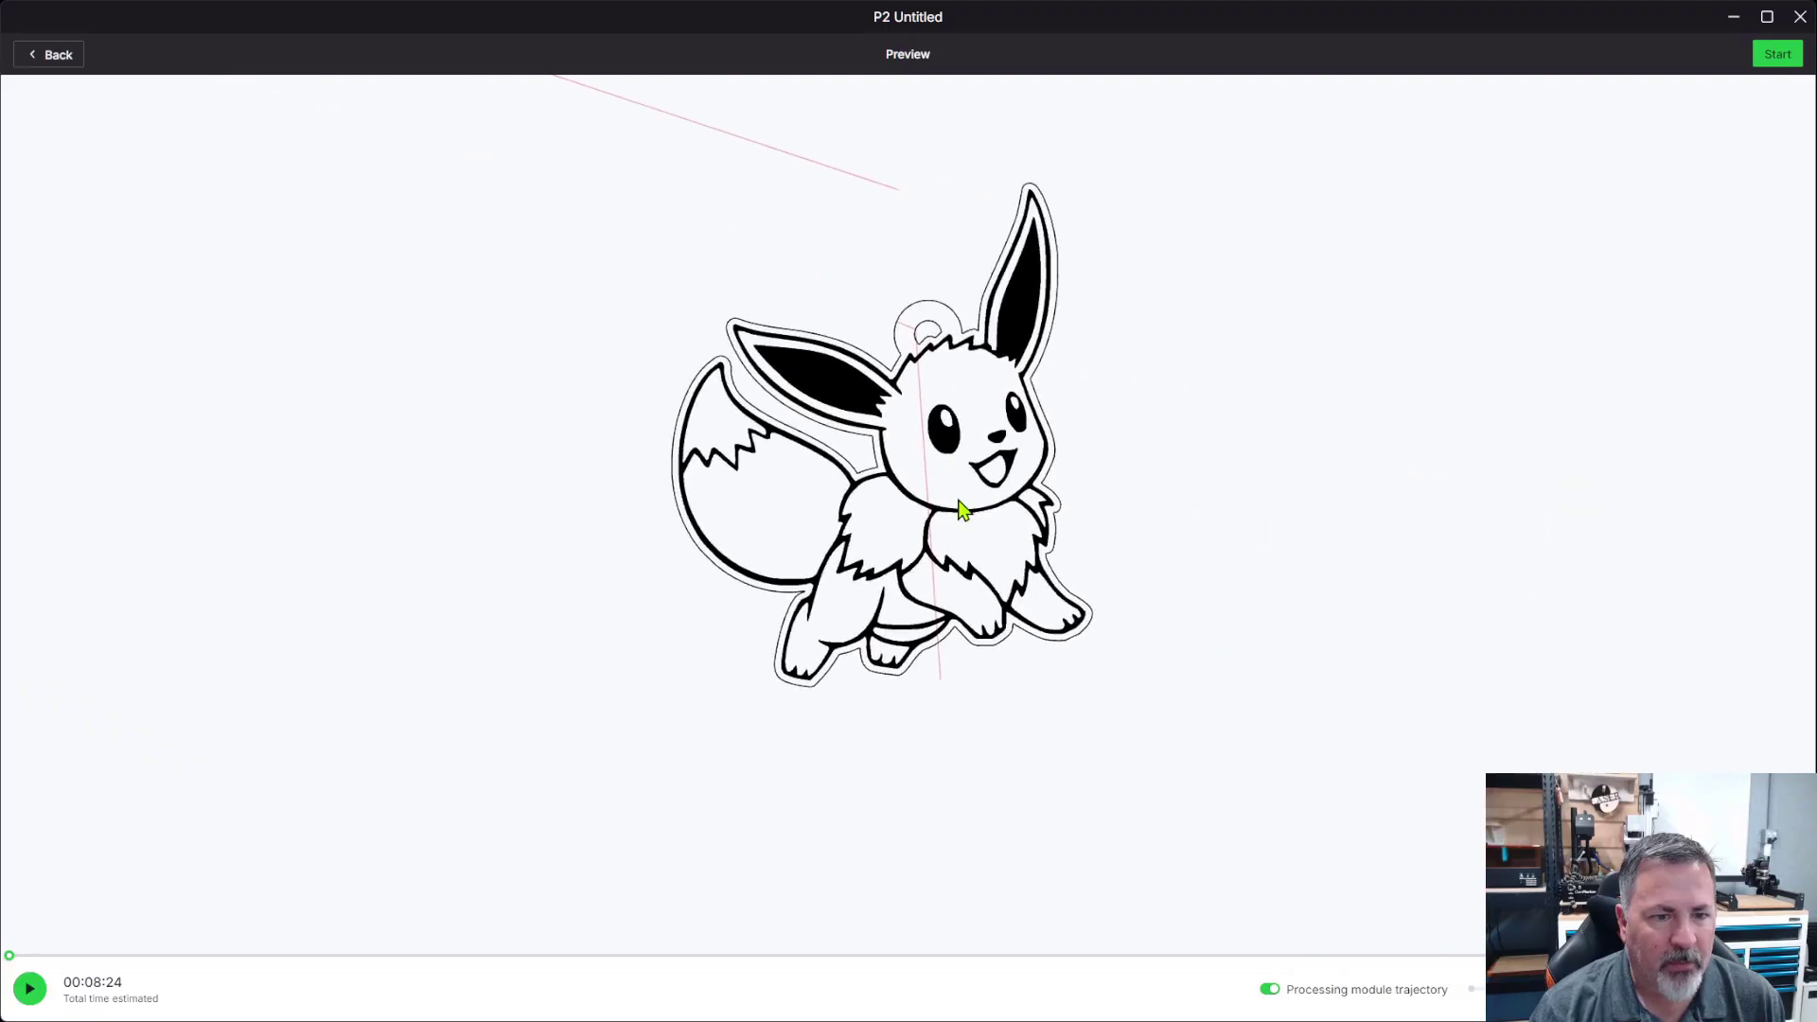
scroll(956, 531, "up", 3)
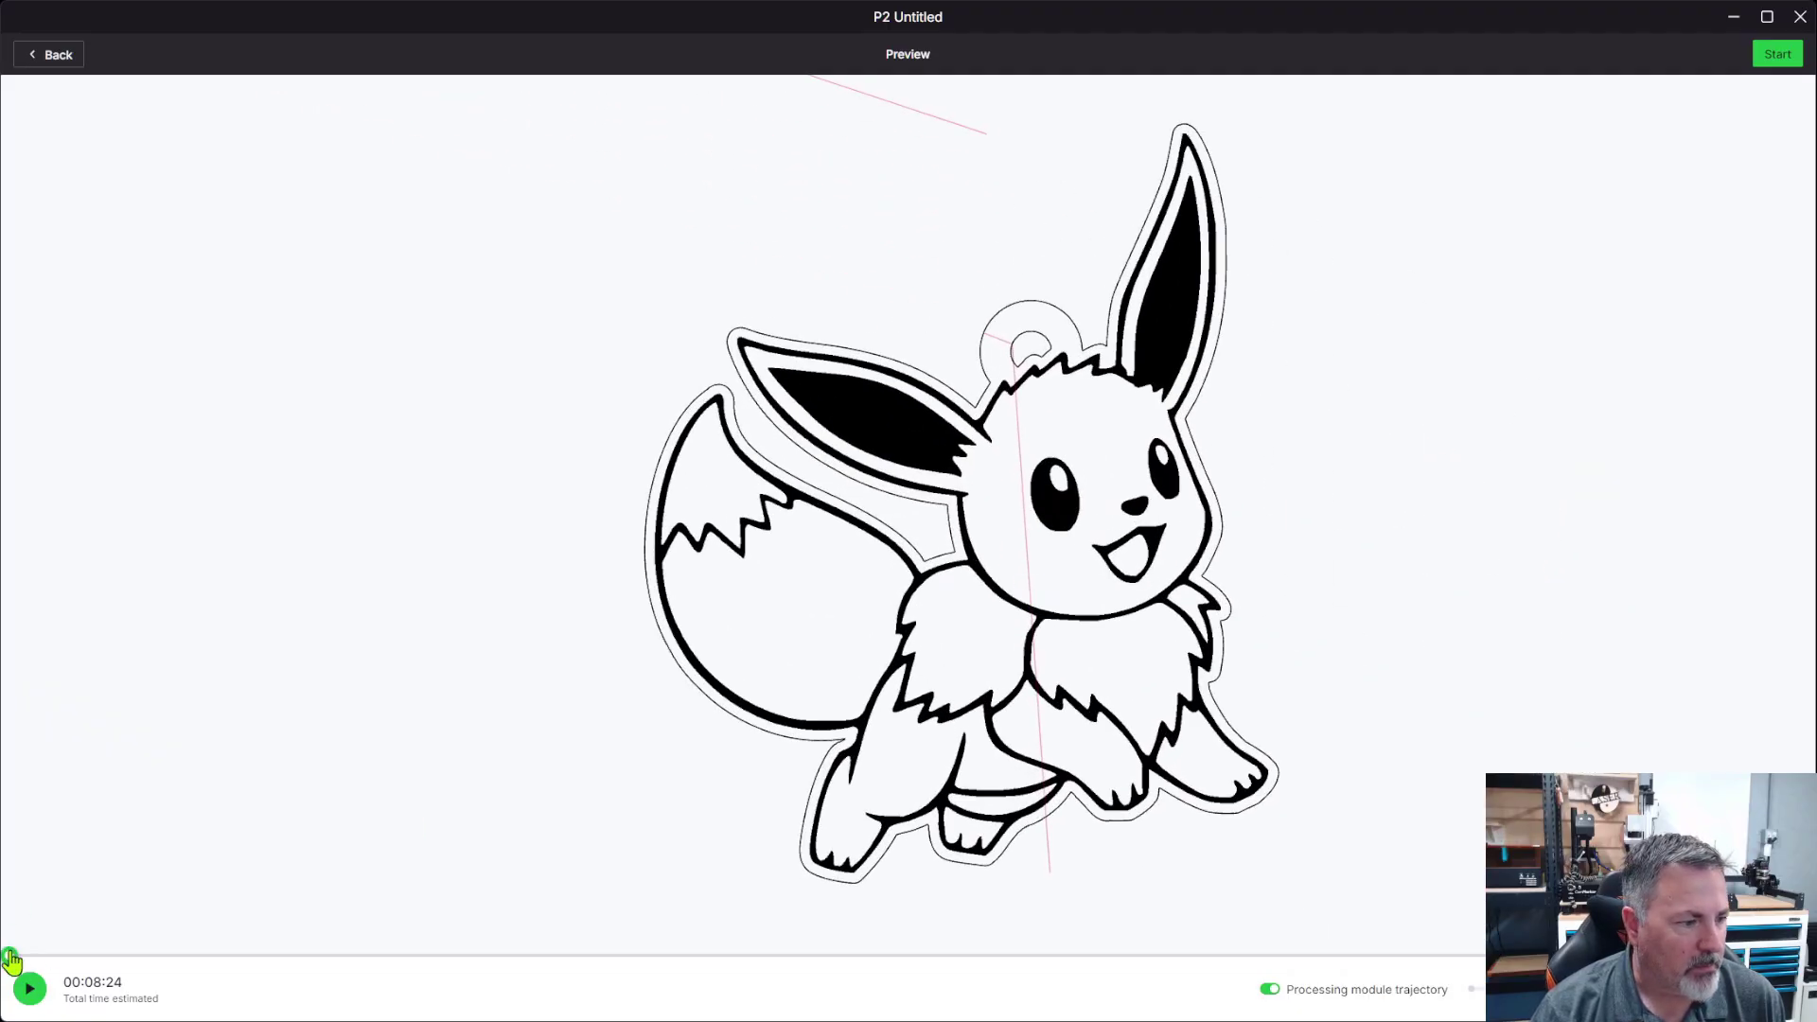
left_click_drag(11, 963, 1619, 1011)
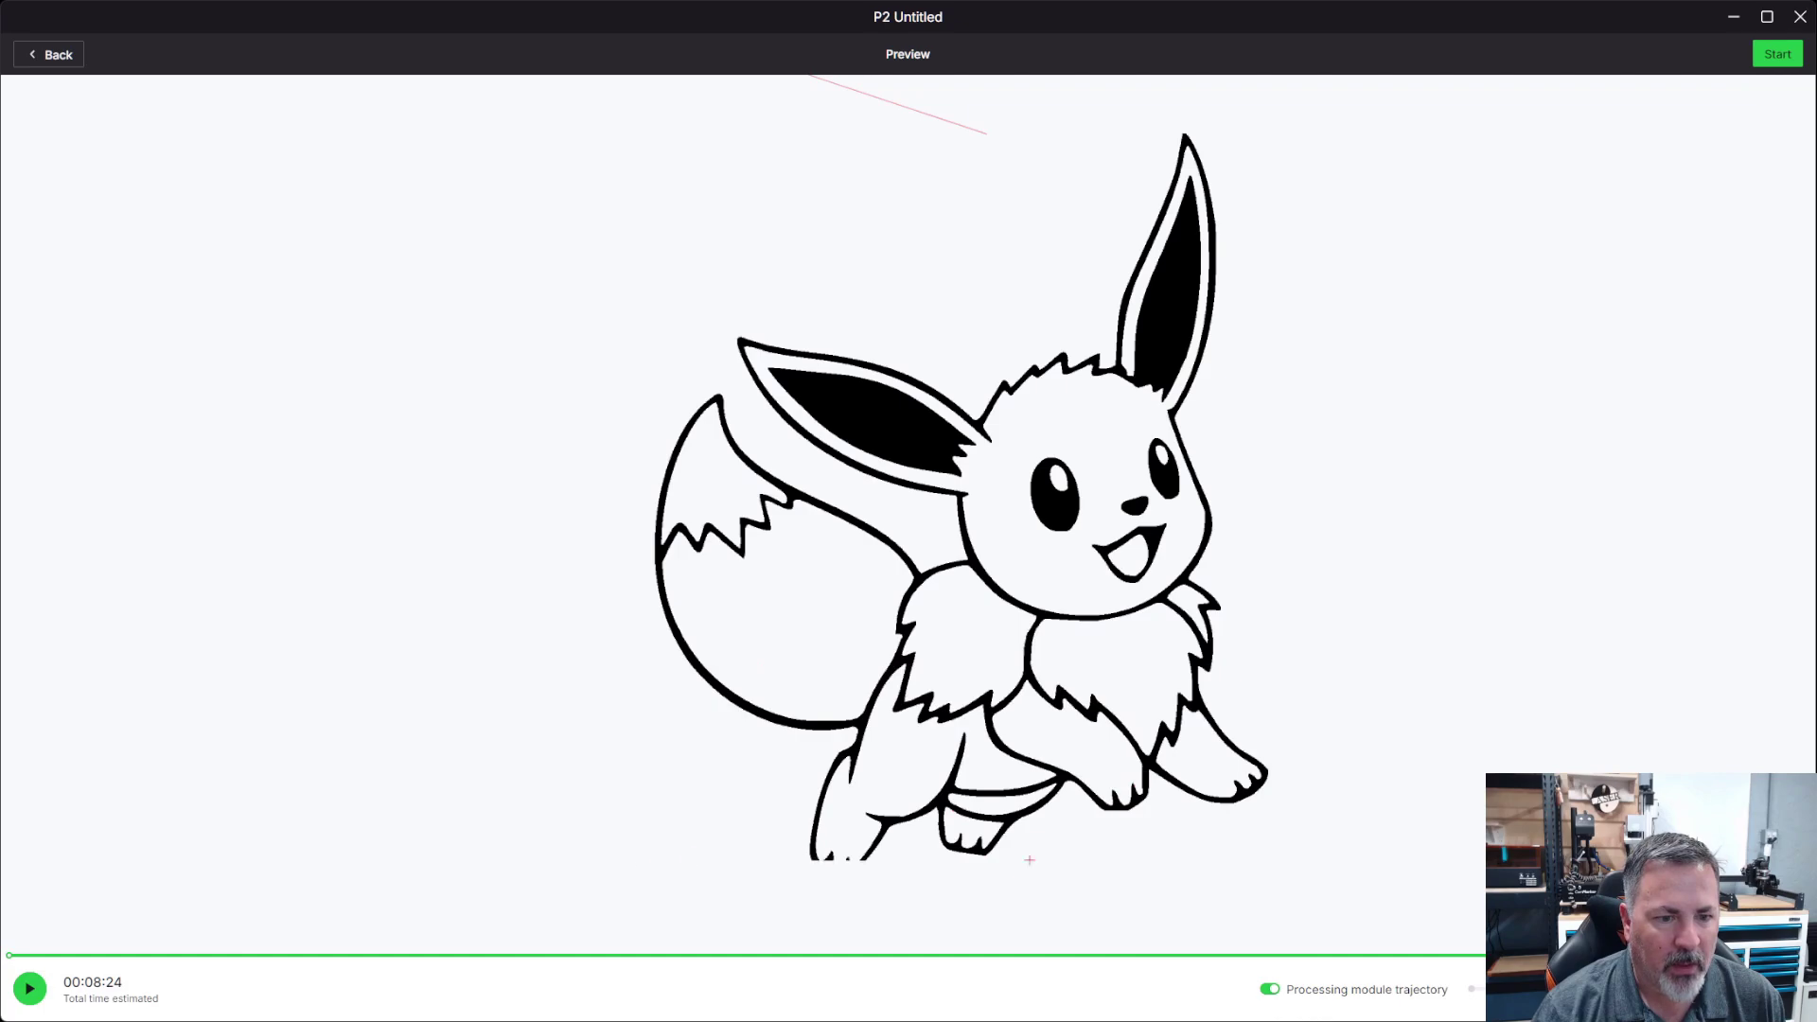
mouse_move(1619, 1011)
left_mouse_down()
mouse_move(1685, 1011)
mouse_move(1072, 958)
mouse_move(9, 955)
mouse_move(1420, 958)
mouse_move(9, 956)
left_mouse_up()
Step: Close the job preview and move both Eevee parts up and to the left
left_click(54, 74)
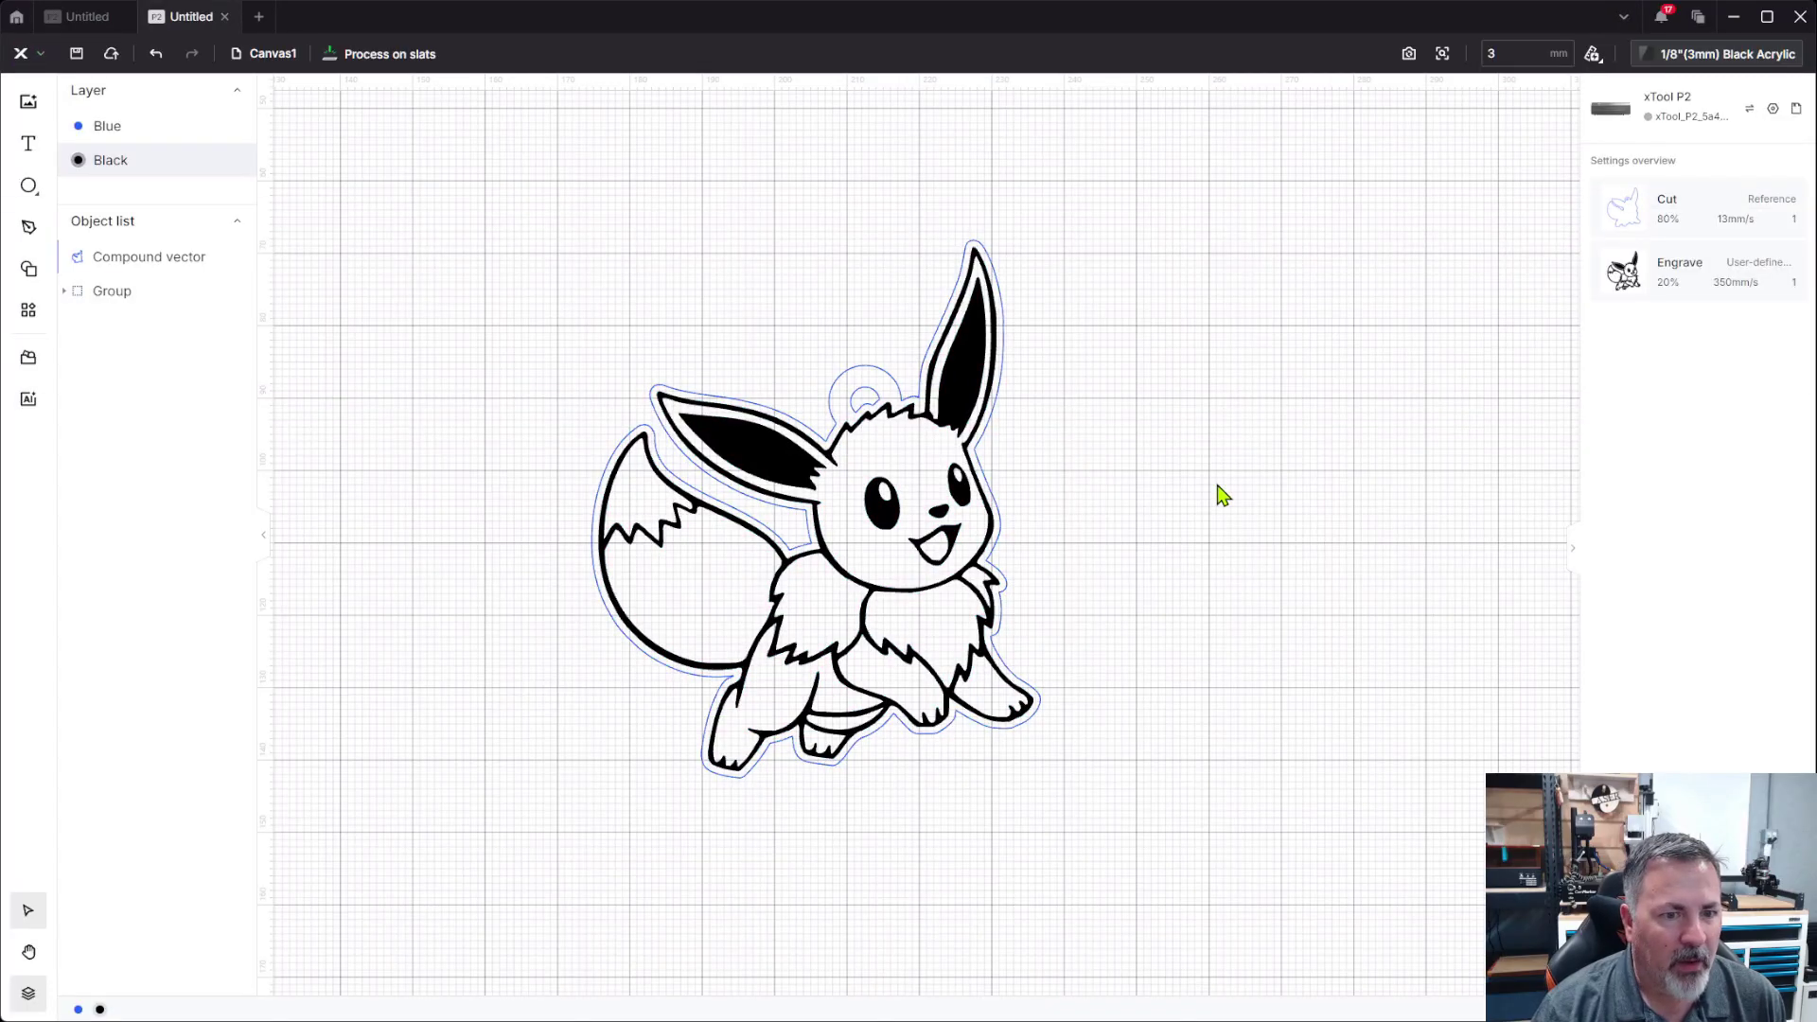
scroll(1221, 493, "down", 5)
left_click_drag(1026, 401, 939, 454)
left_click(1039, 520)
scroll(925, 491, "up", 3)
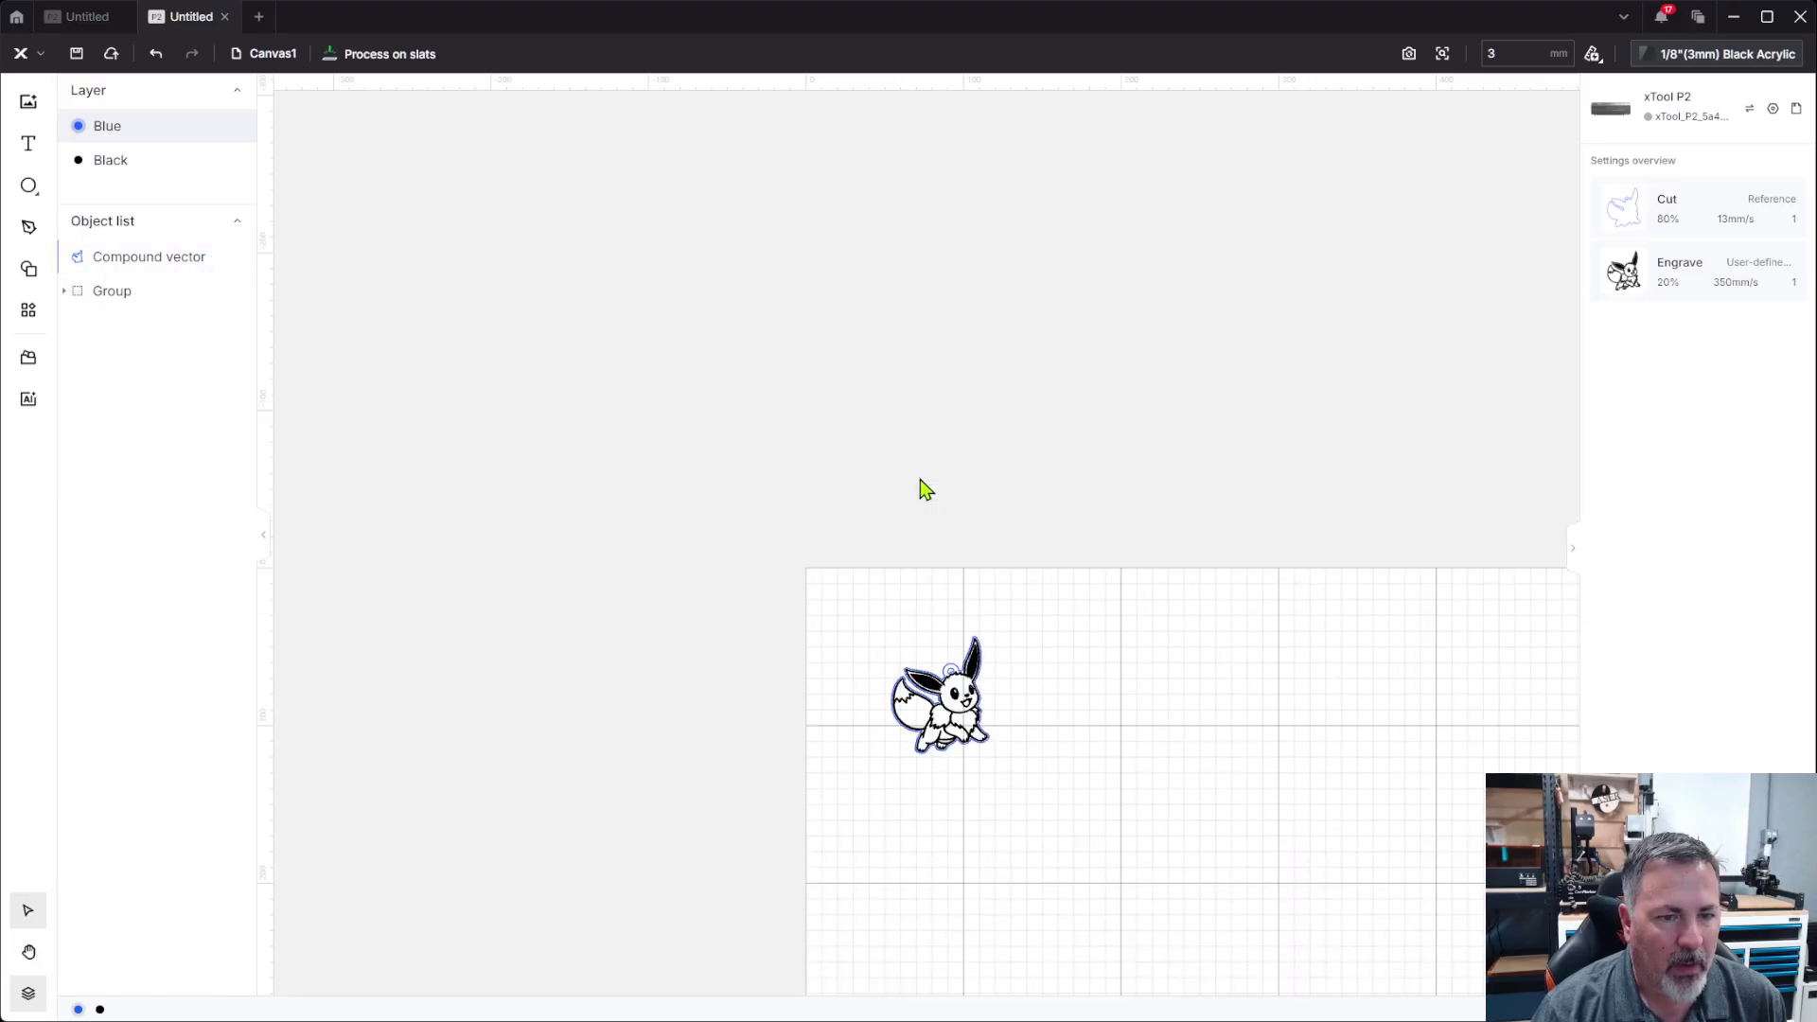
scroll(1155, 554, "down", 2)
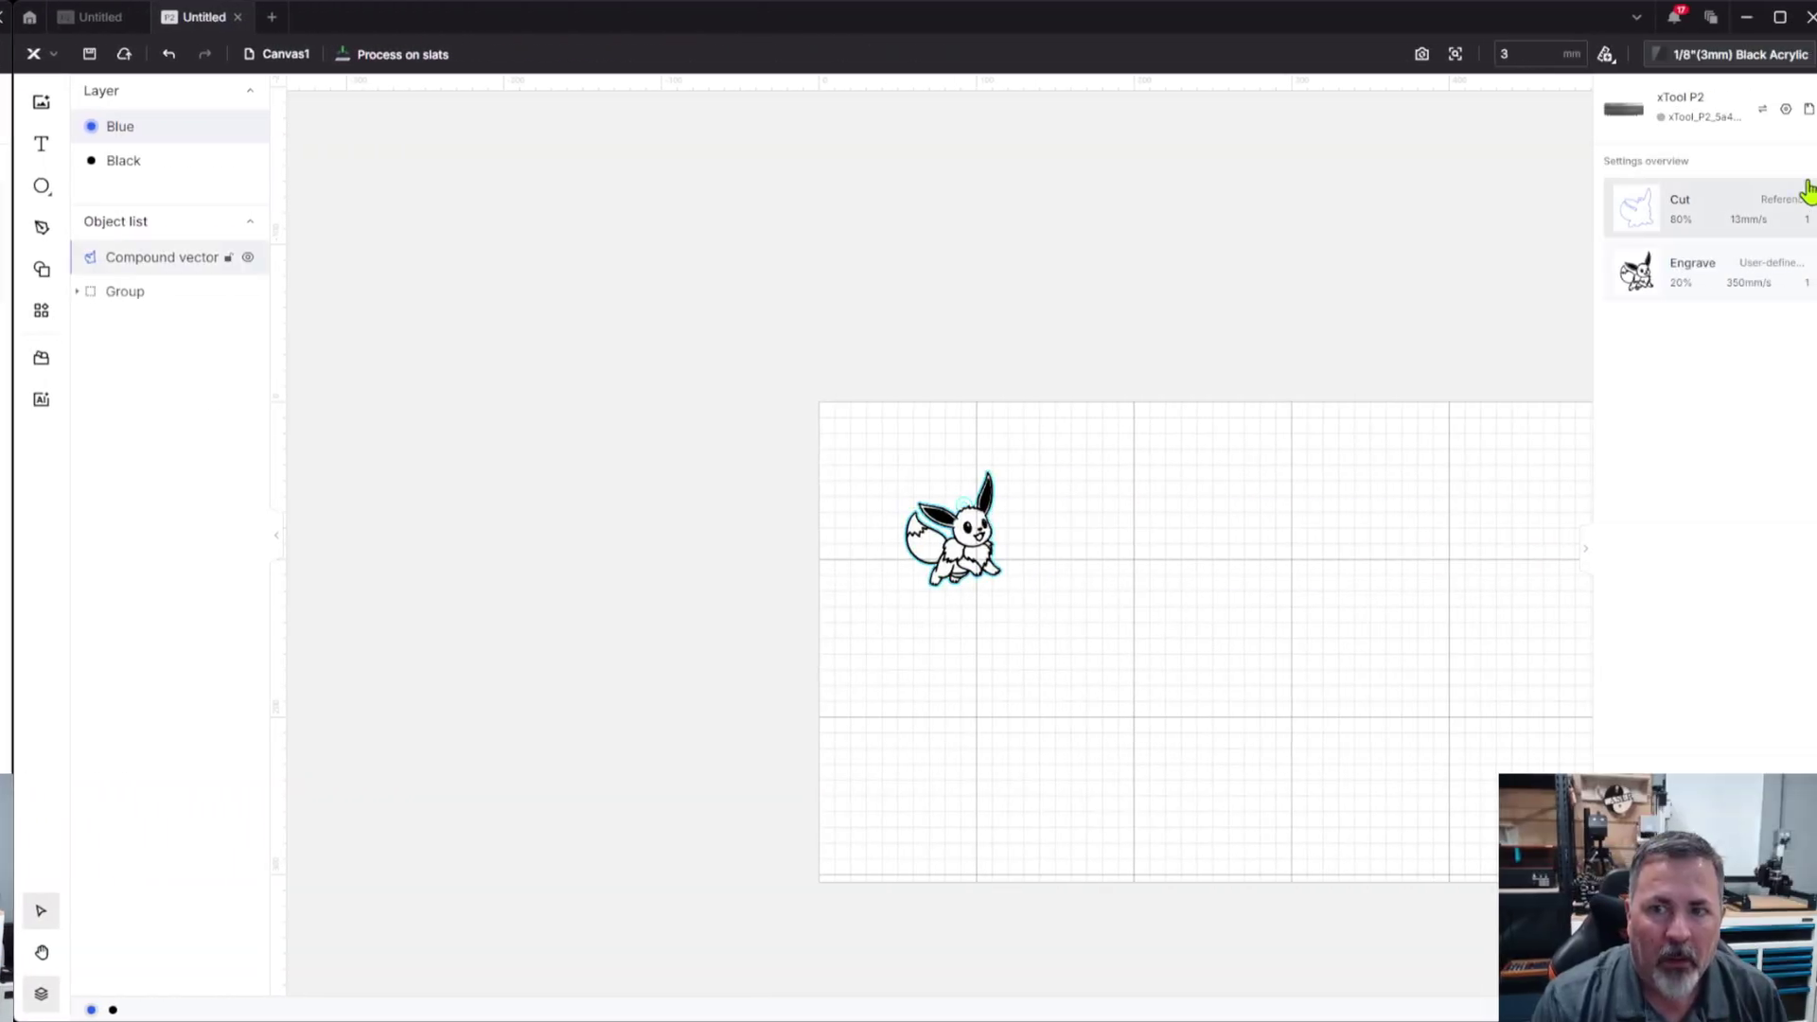
Step: Connect to the xTool P2 found on the Wi-Fi network
left_click(1763, 108)
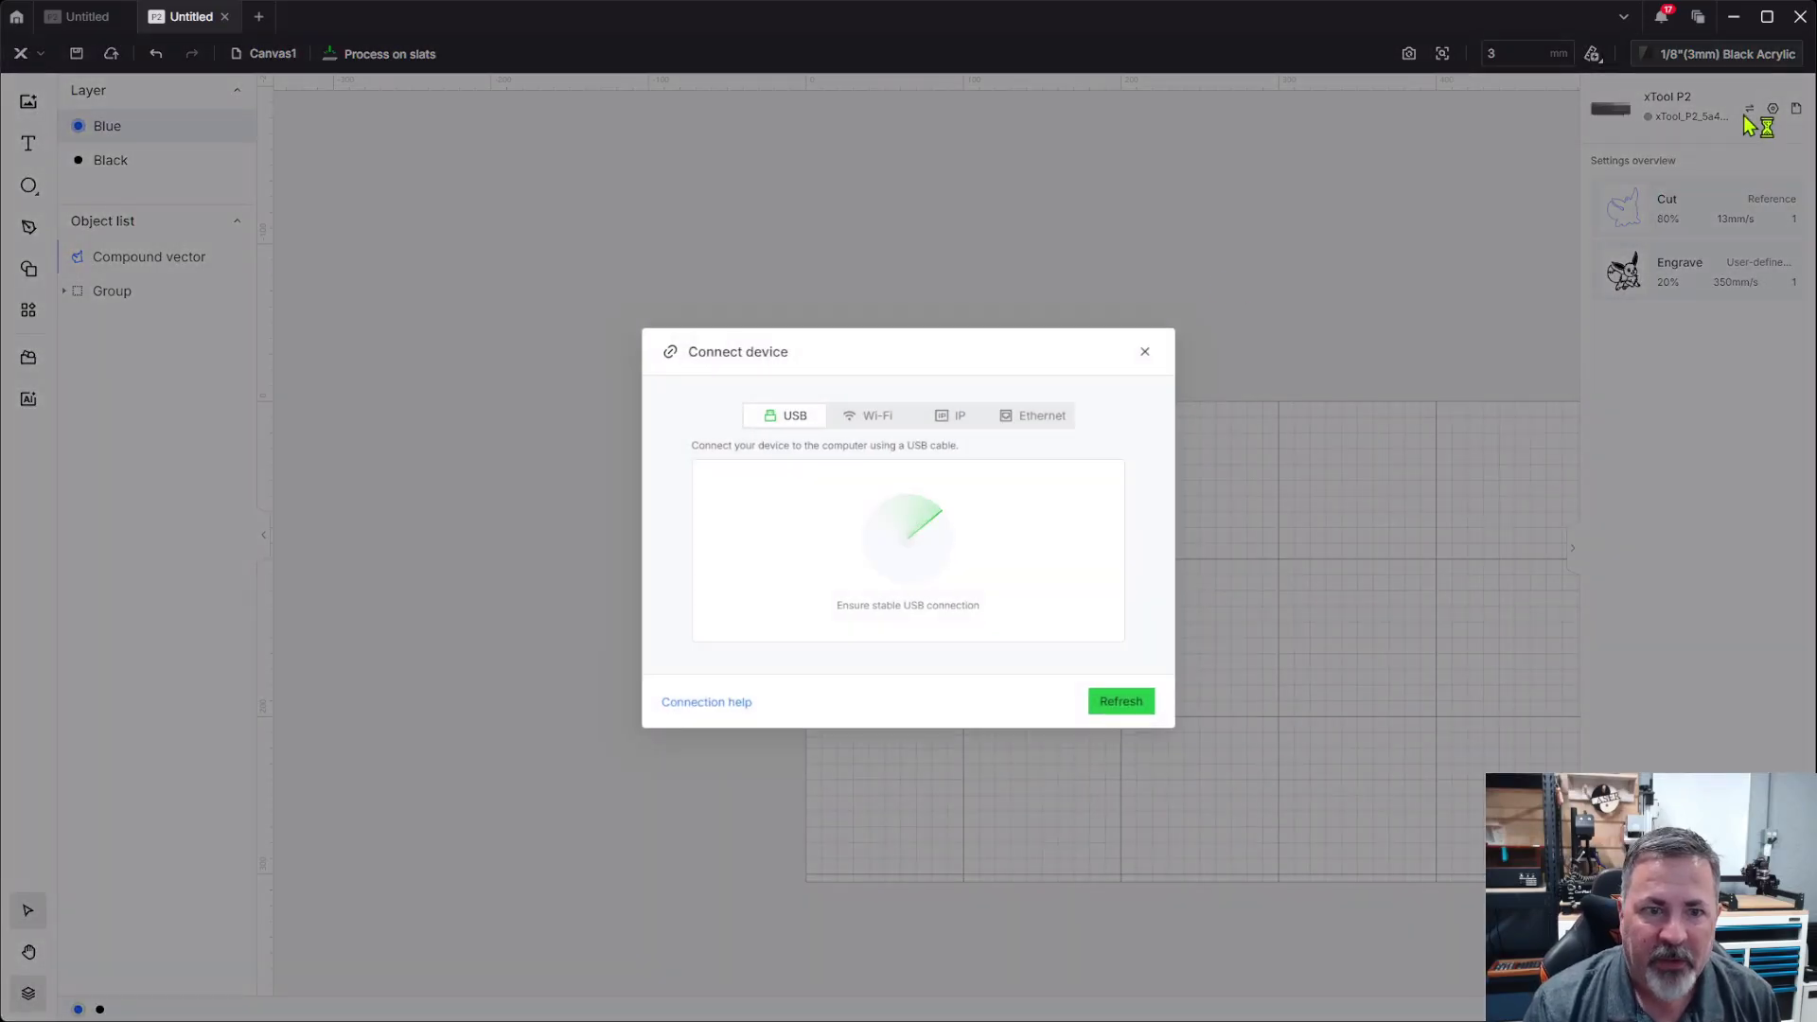
left_click(879, 418)
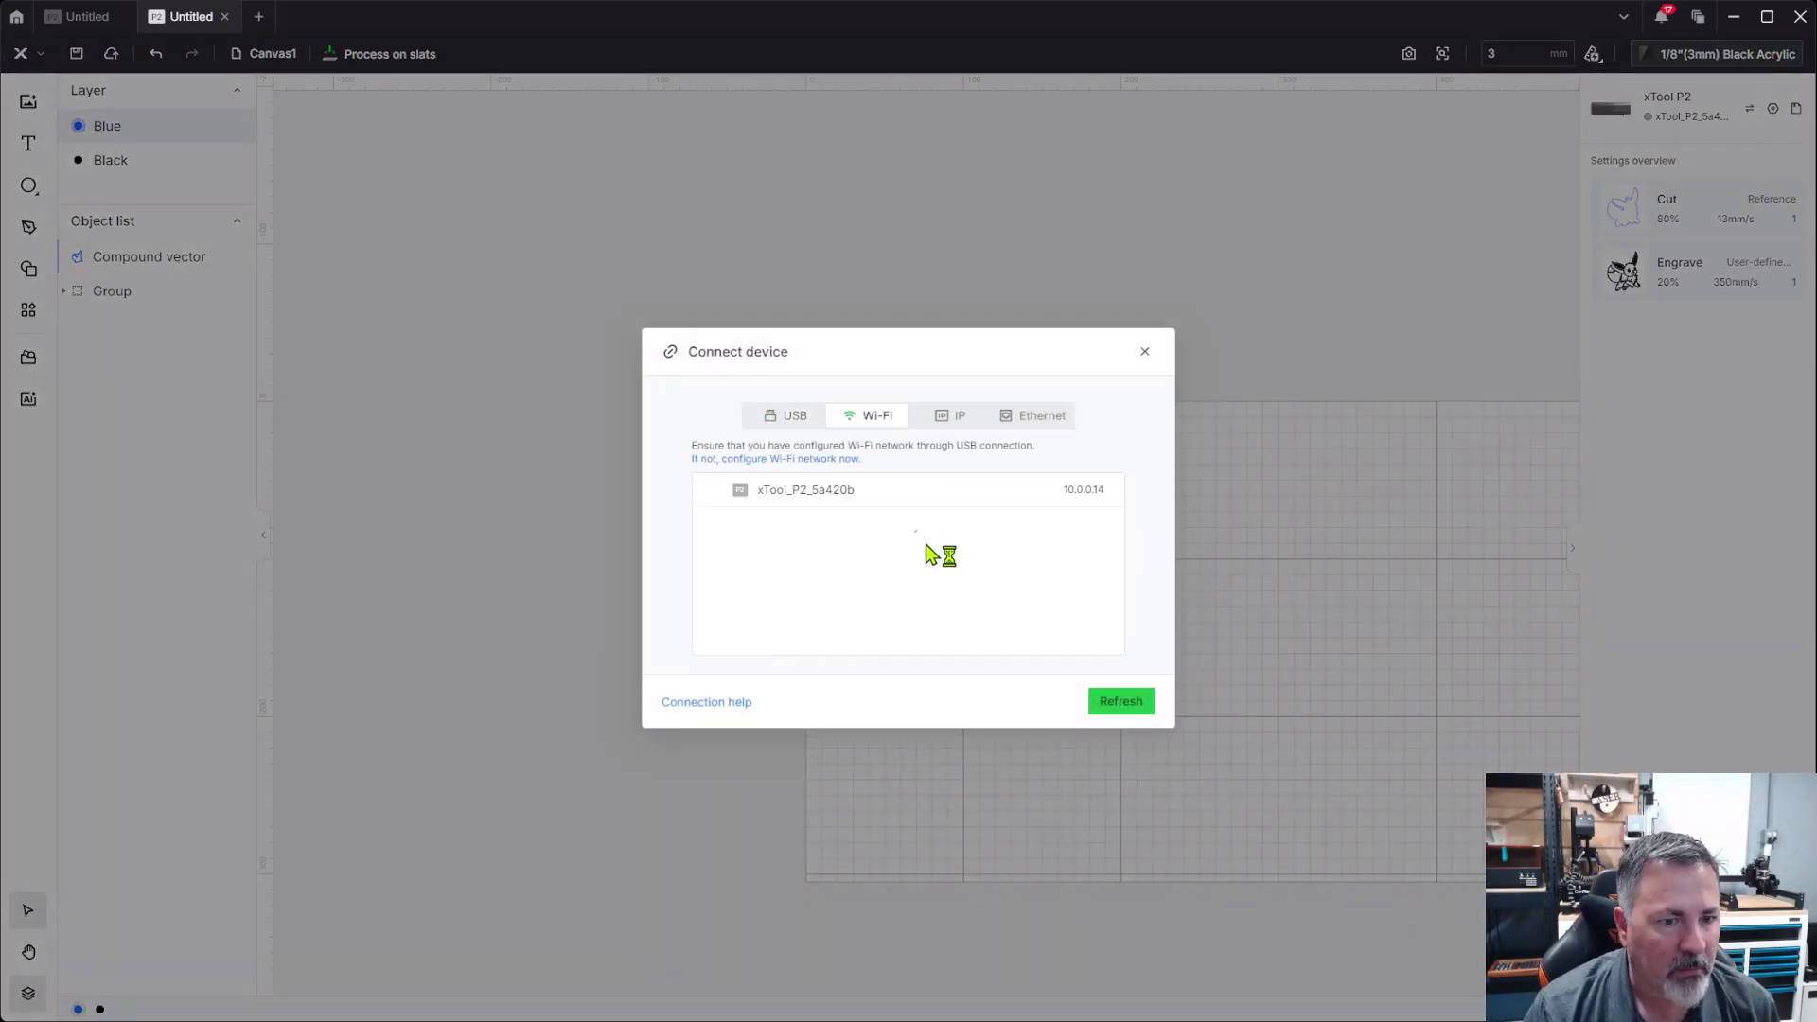
left_click(880, 494)
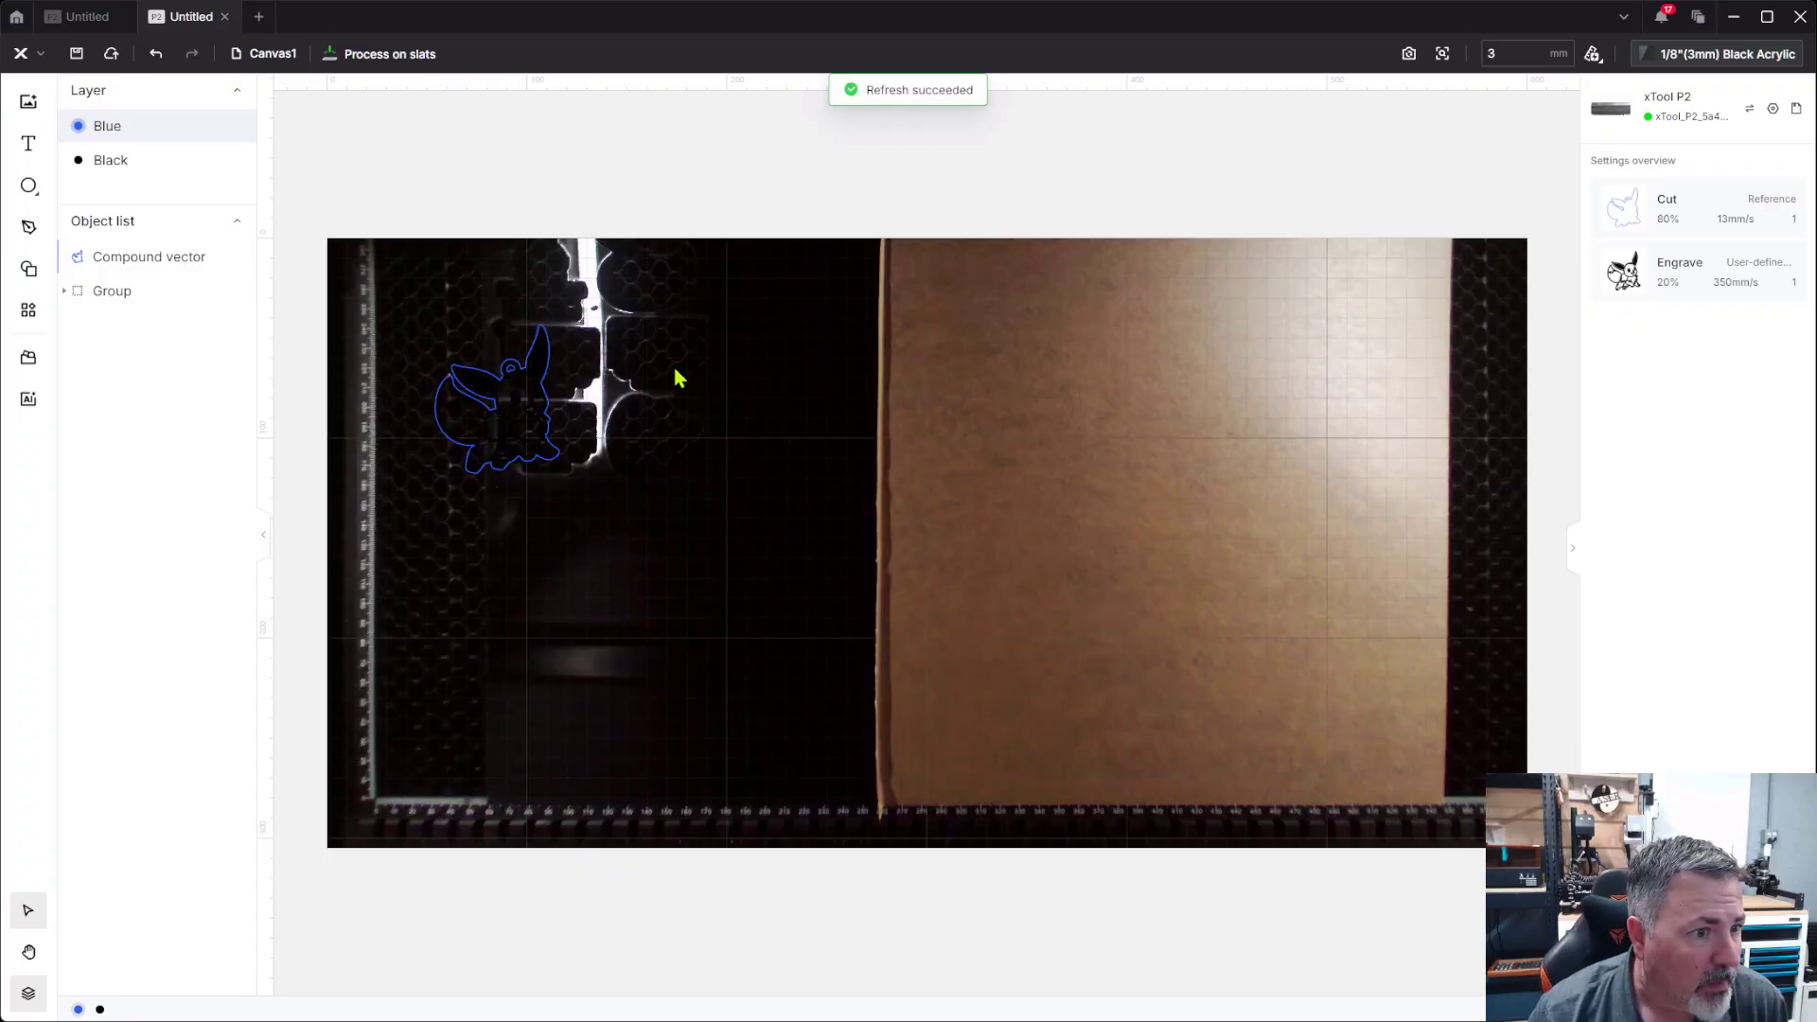
Step: Move the Eevee design toward the acrylic piece and auto-measure the material thickness
left_click_drag(407, 307, 588, 507)
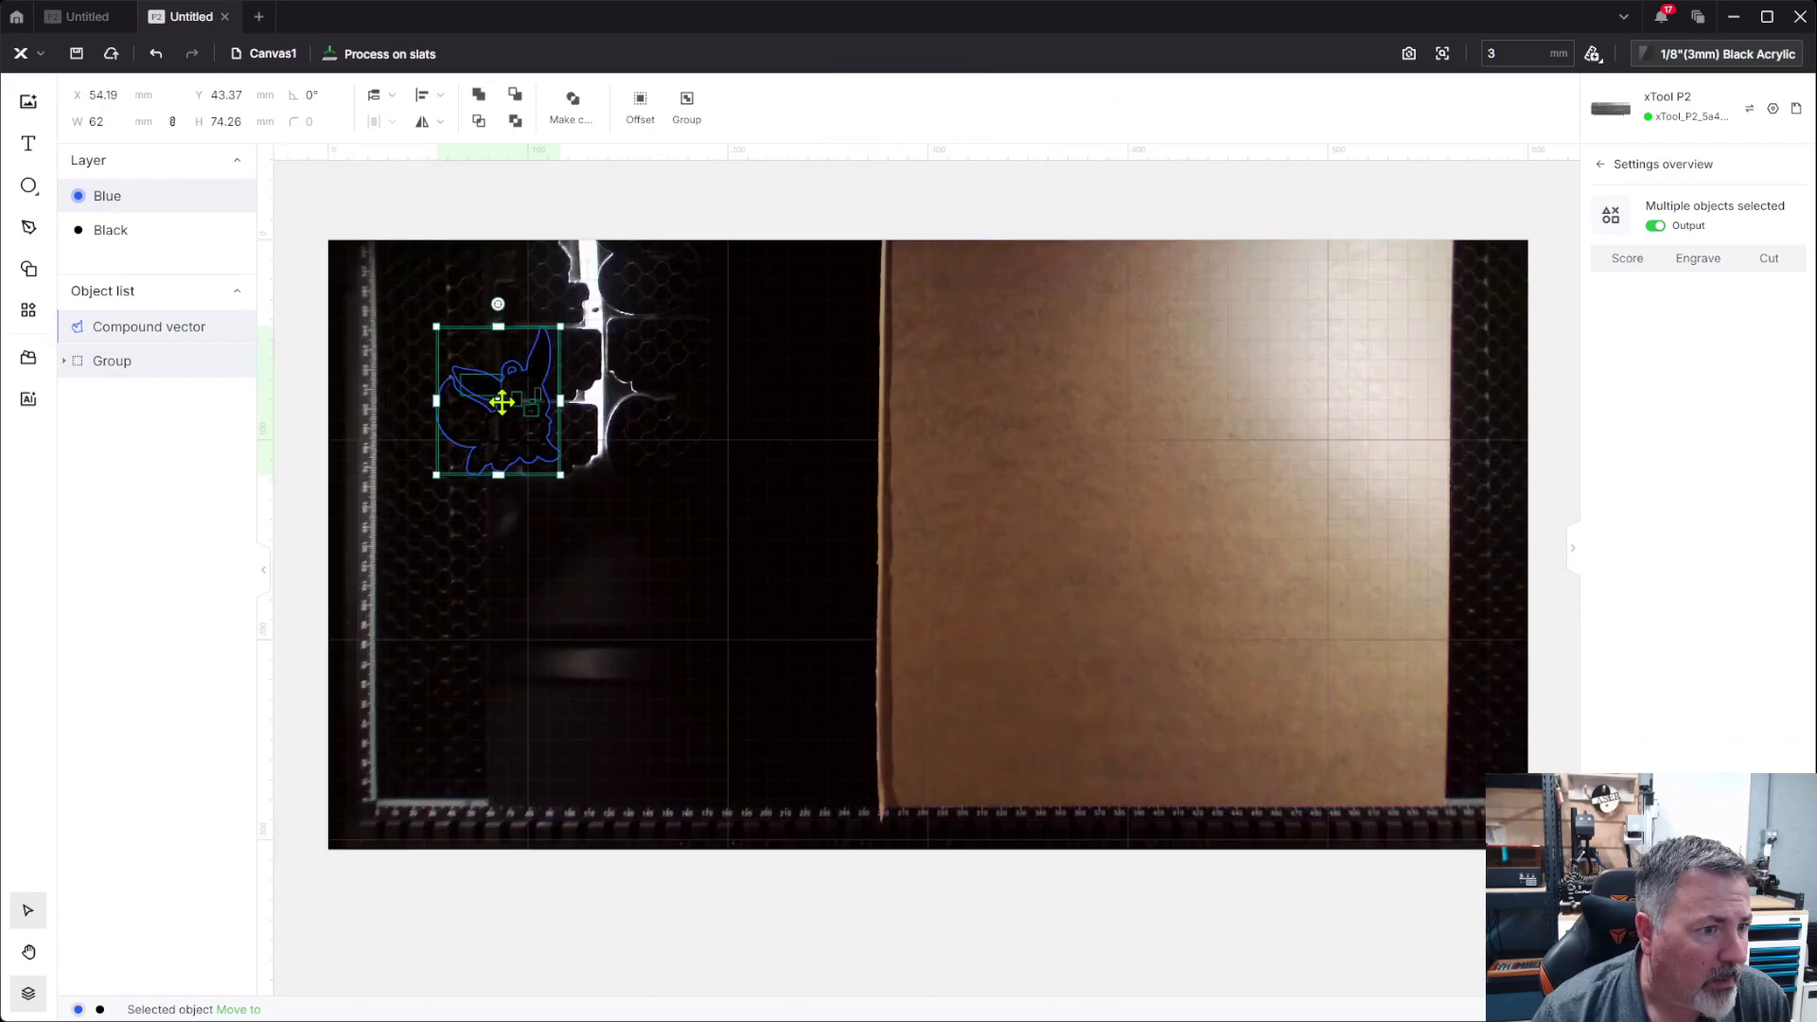
left_click_drag(502, 402, 760, 611)
scroll(591, 552, "up", 5)
scroll(1003, 742, "down", 4)
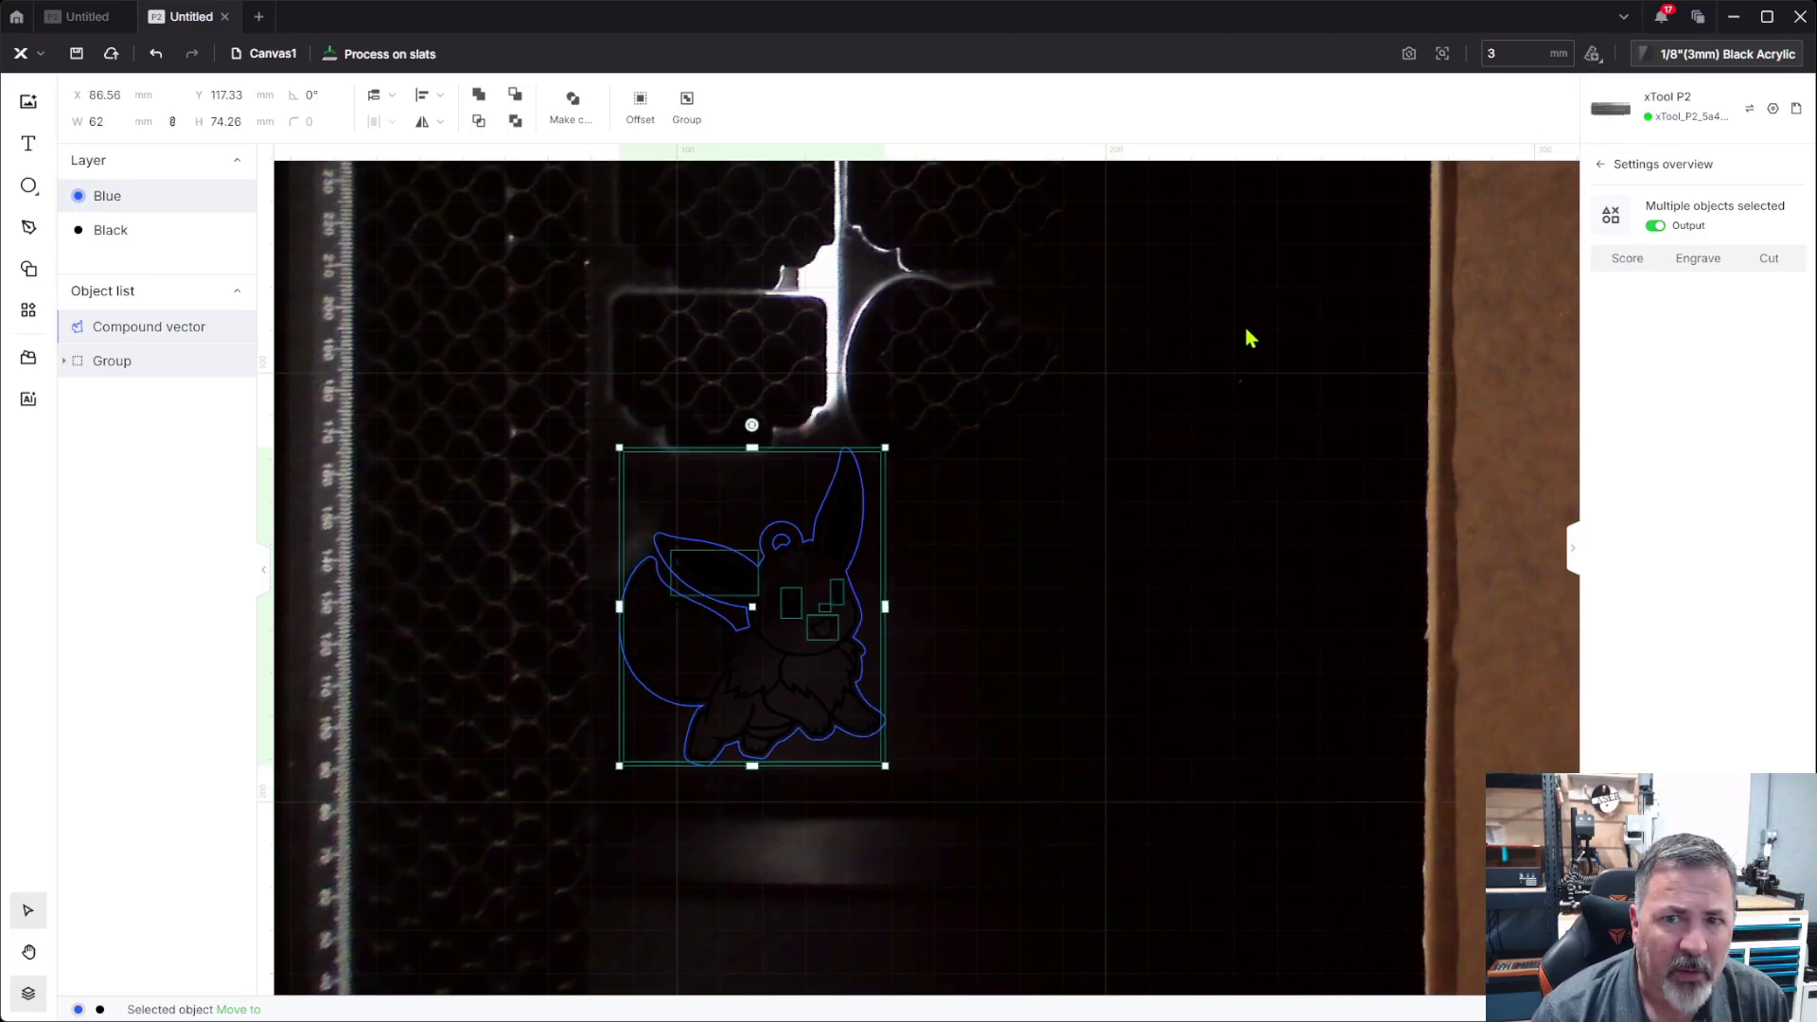
left_click(1593, 54)
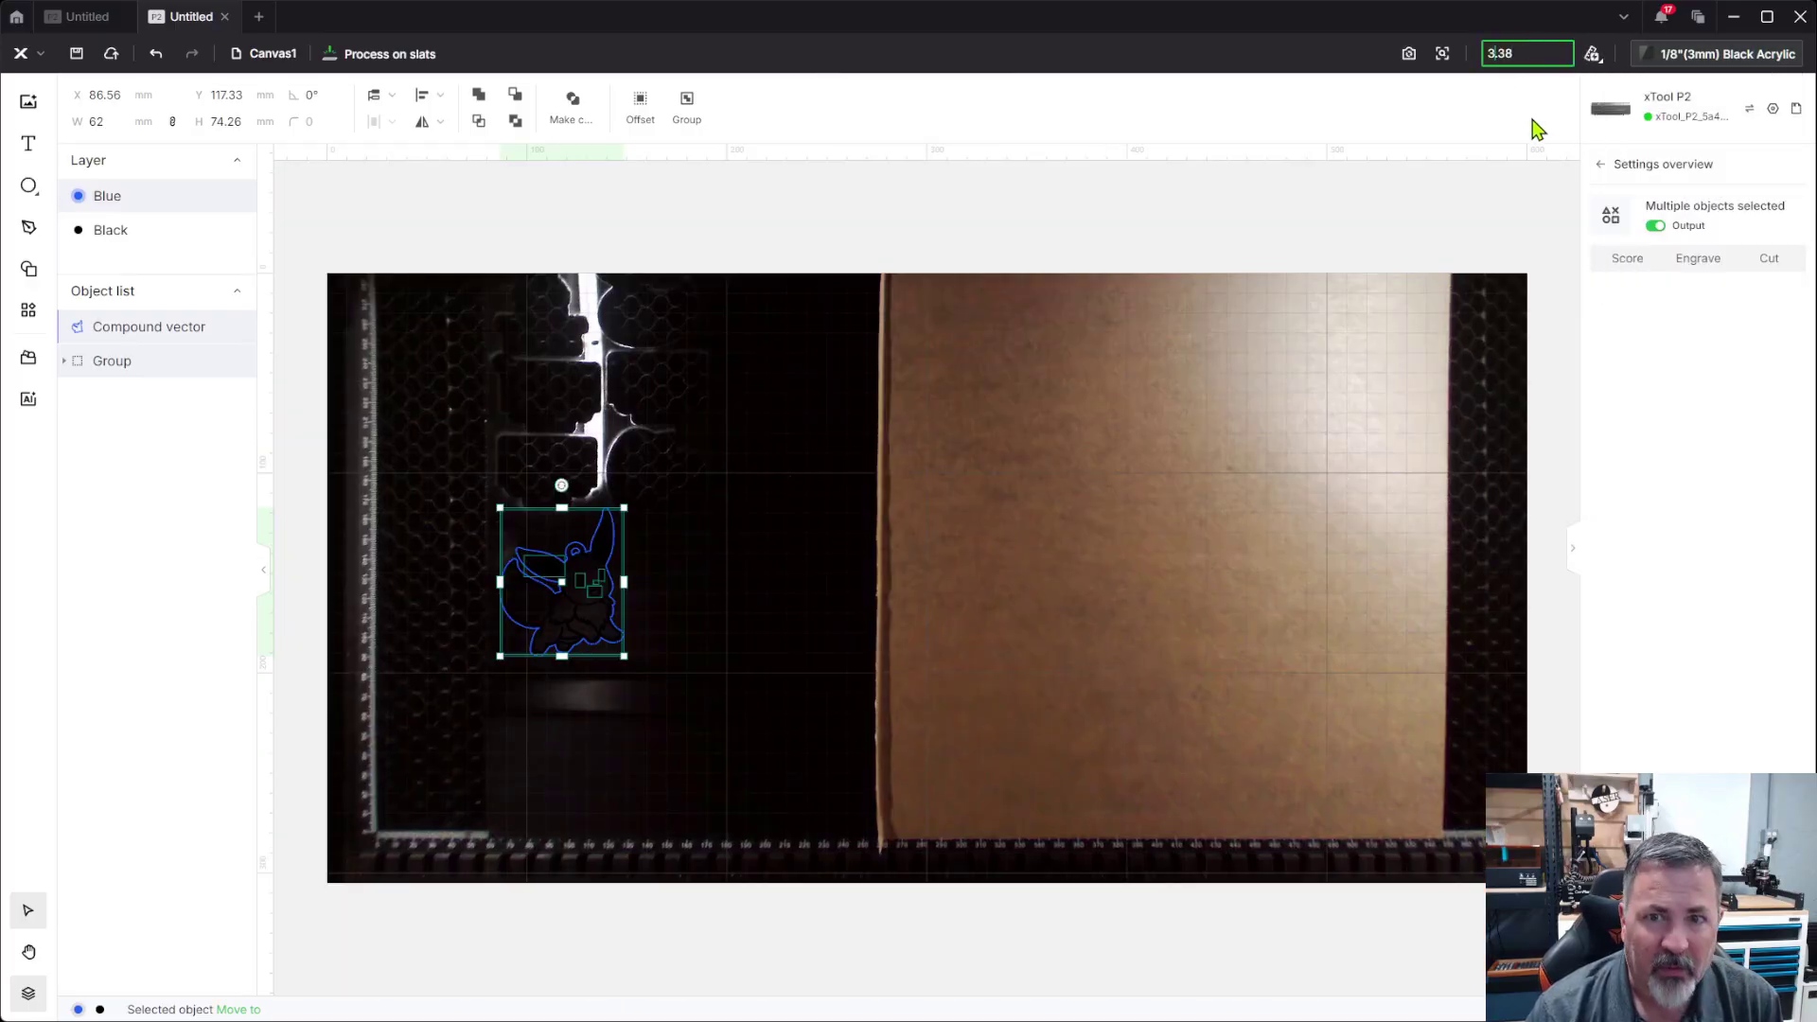
Step: Refresh the bed camera image and position Eevee onto the acrylic, undoing the last nudge
left_click(1443, 53)
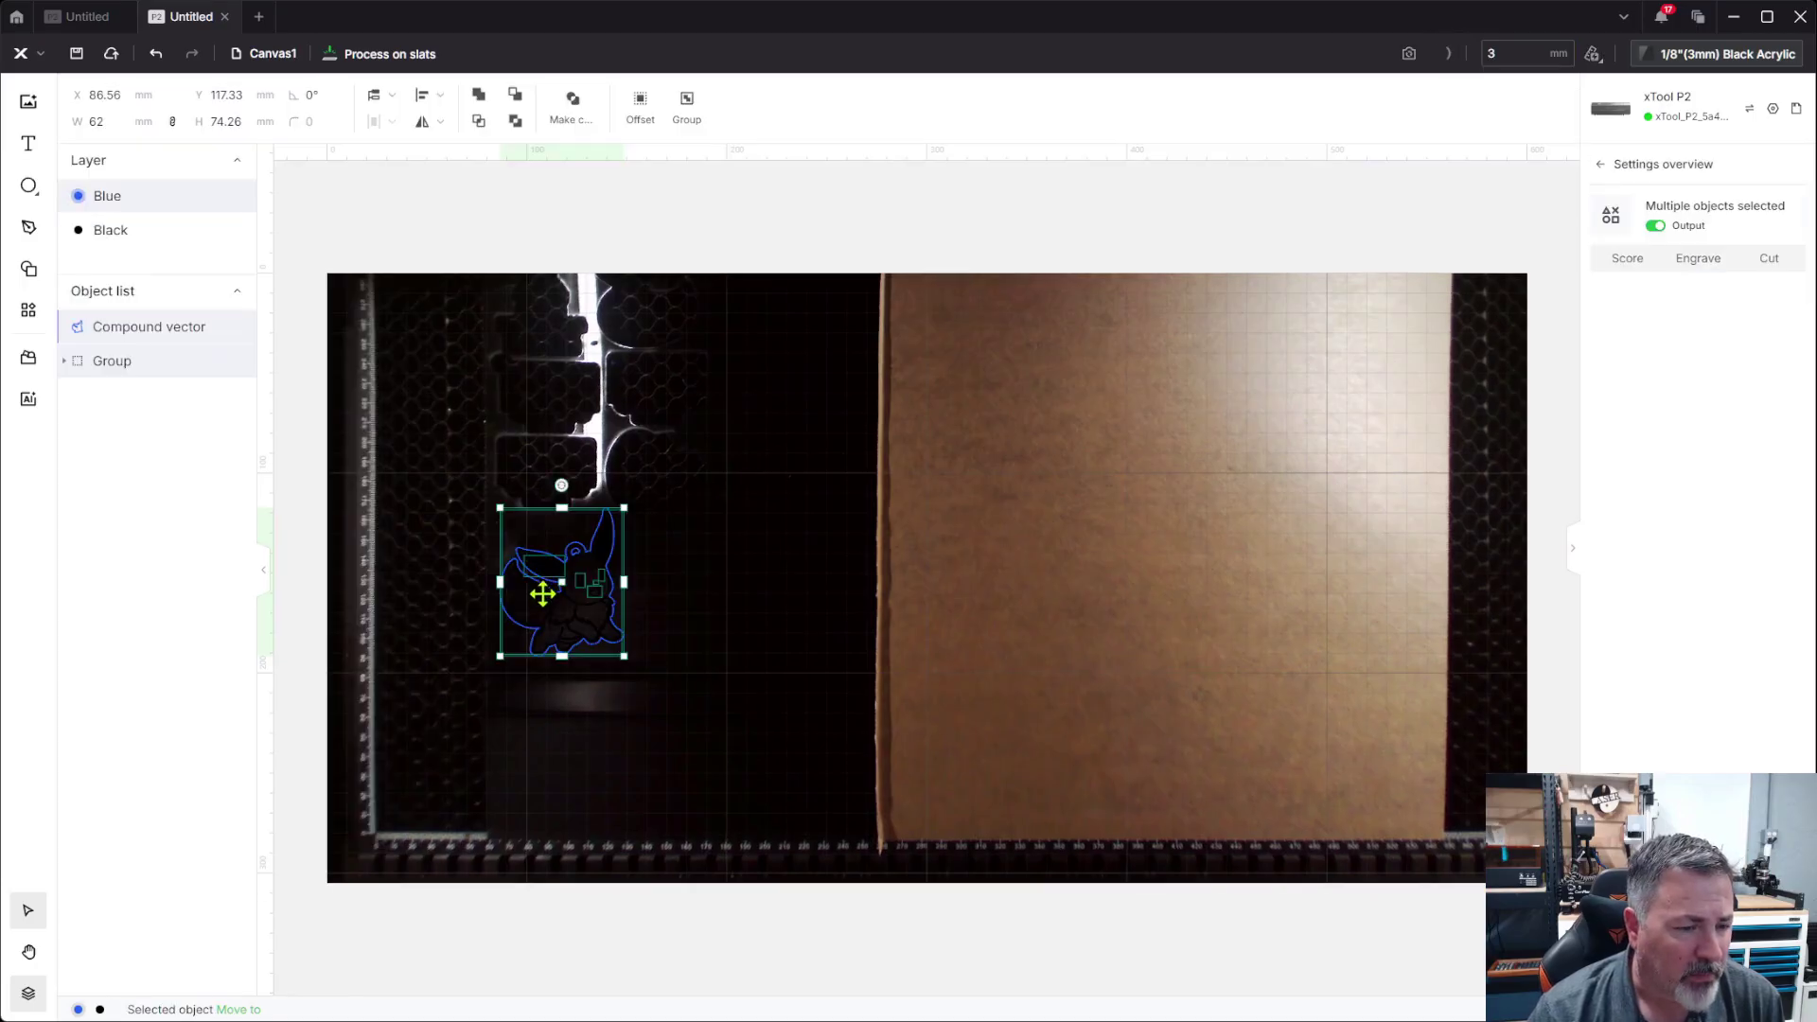
scroll(543, 597, "up", 3)
scroll(542, 606, "down", 3)
scroll(555, 615, "up", 5)
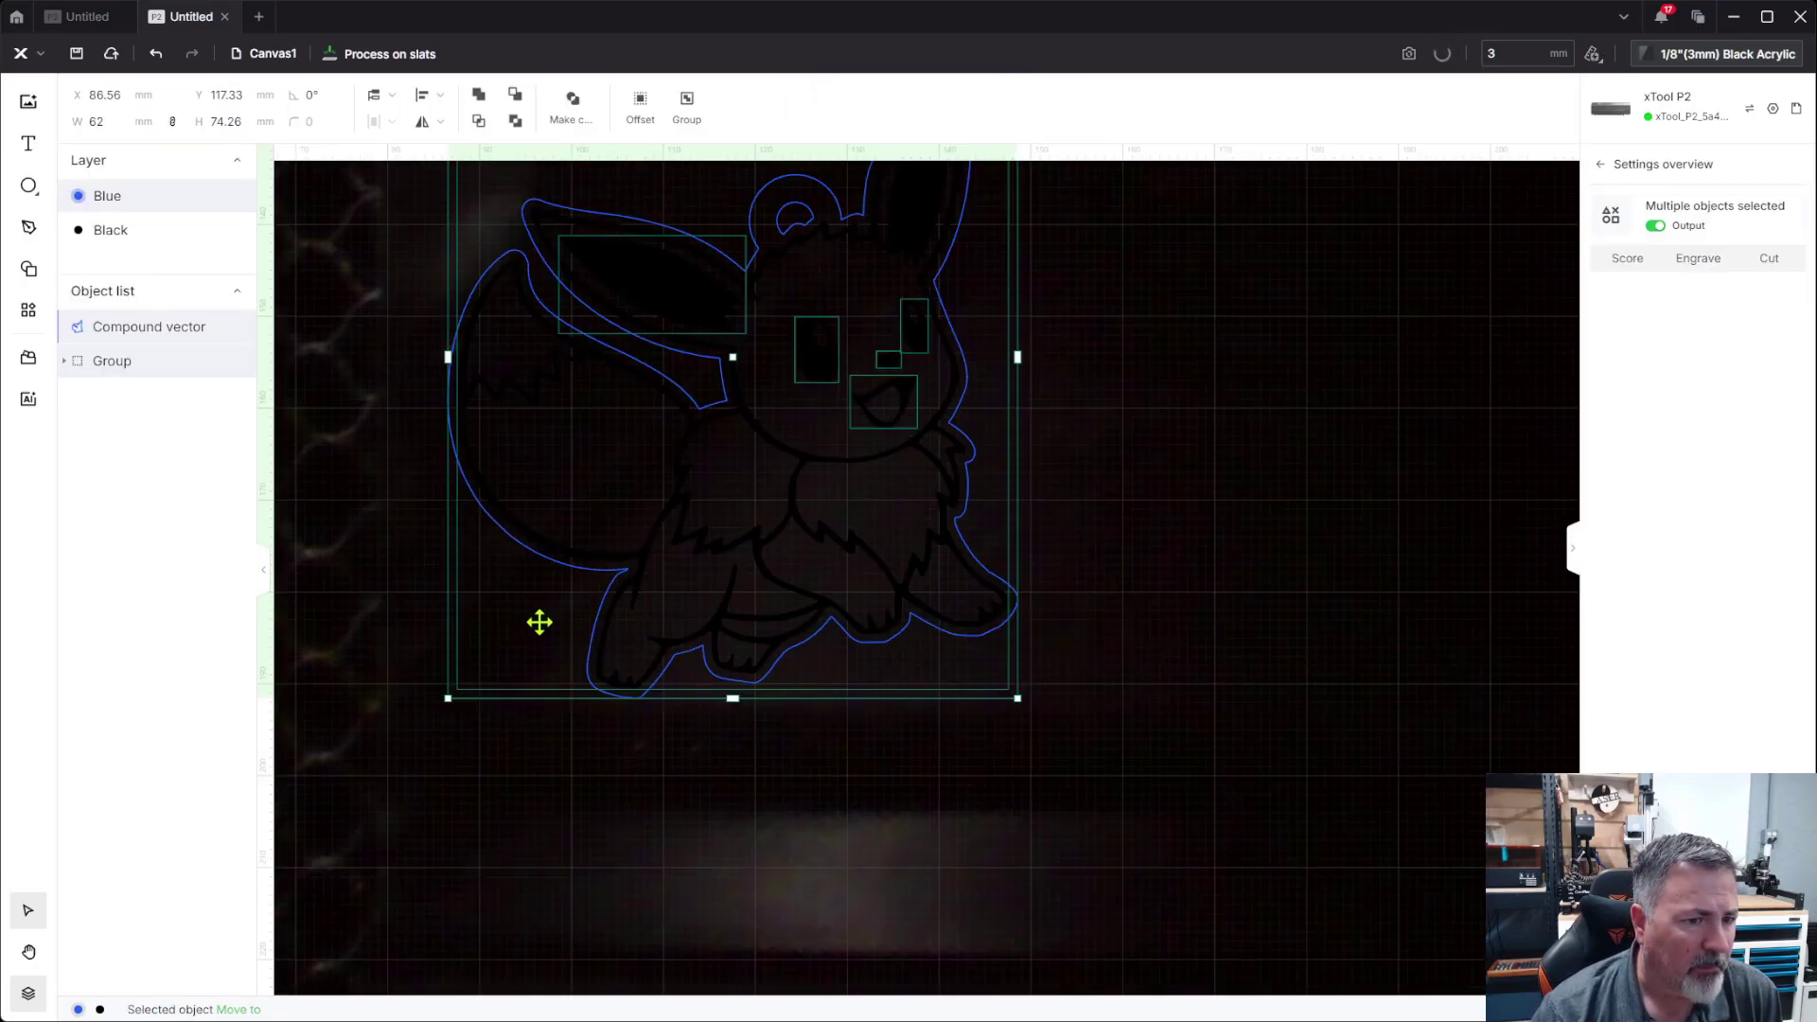
left_click_drag(556, 615, 909, 770)
scroll(912, 758, "down", 4)
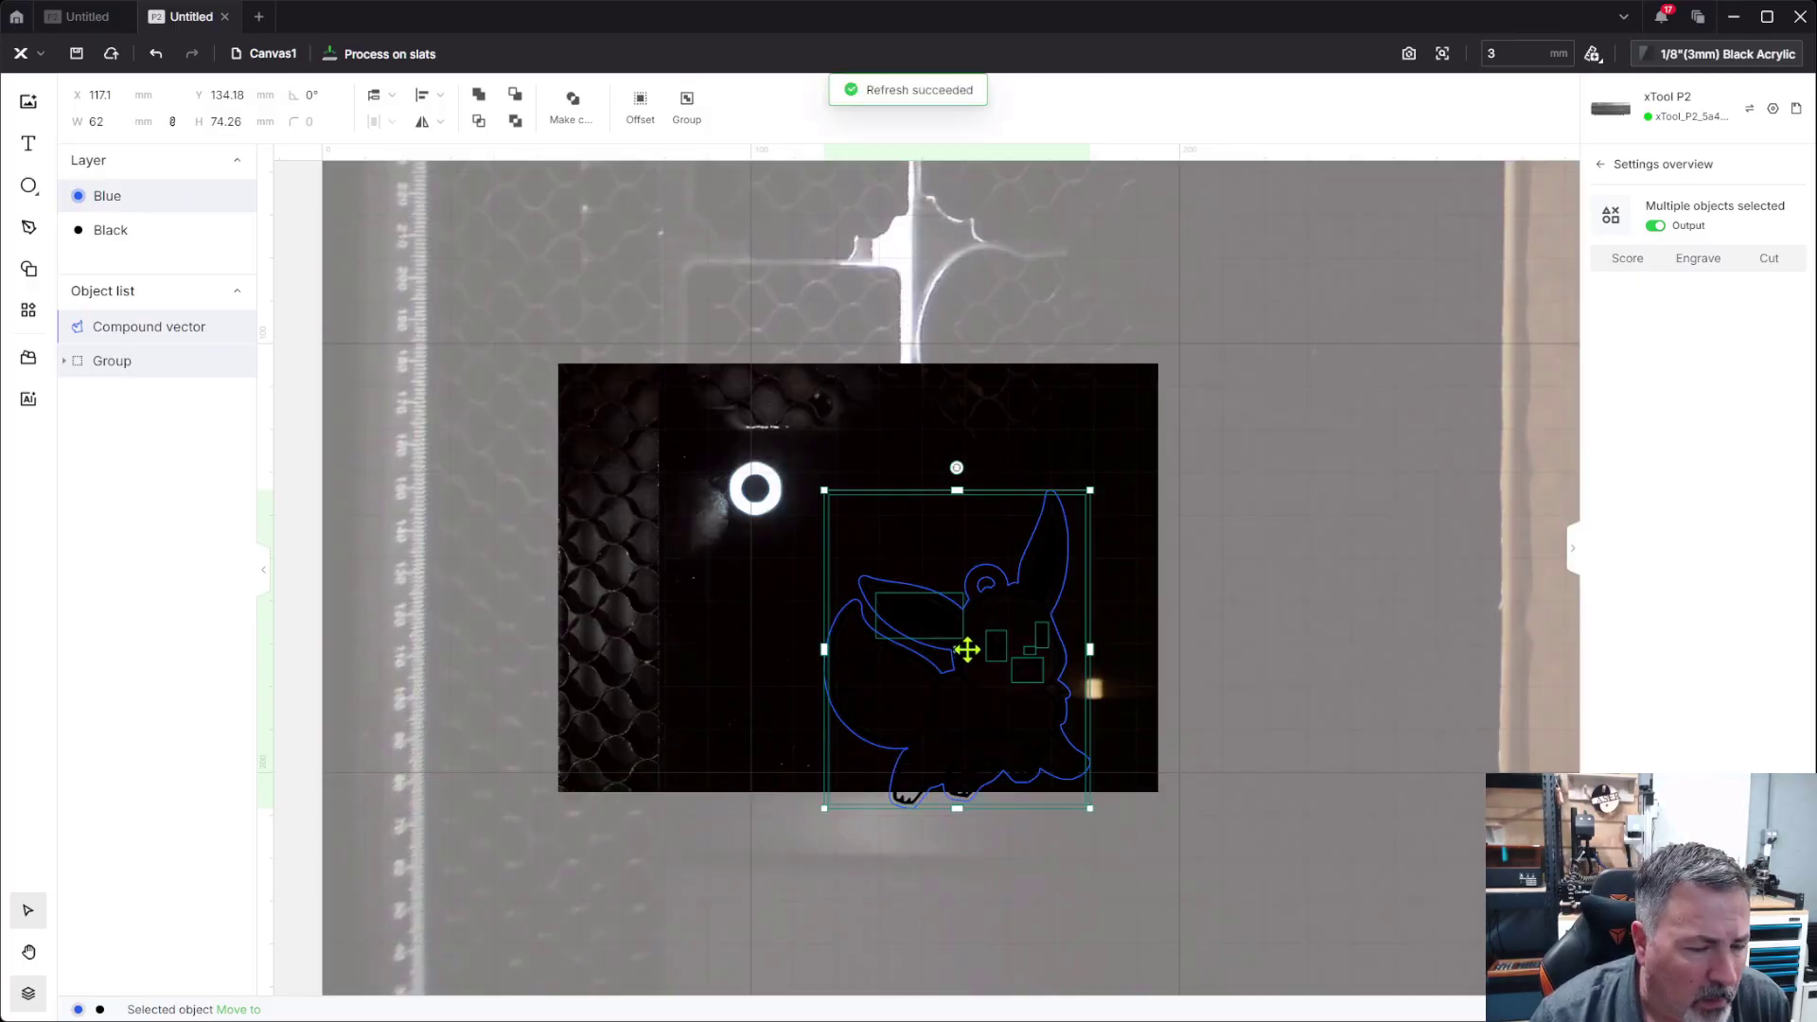
left_click_drag(967, 647, 821, 573)
key("ctrl+z")
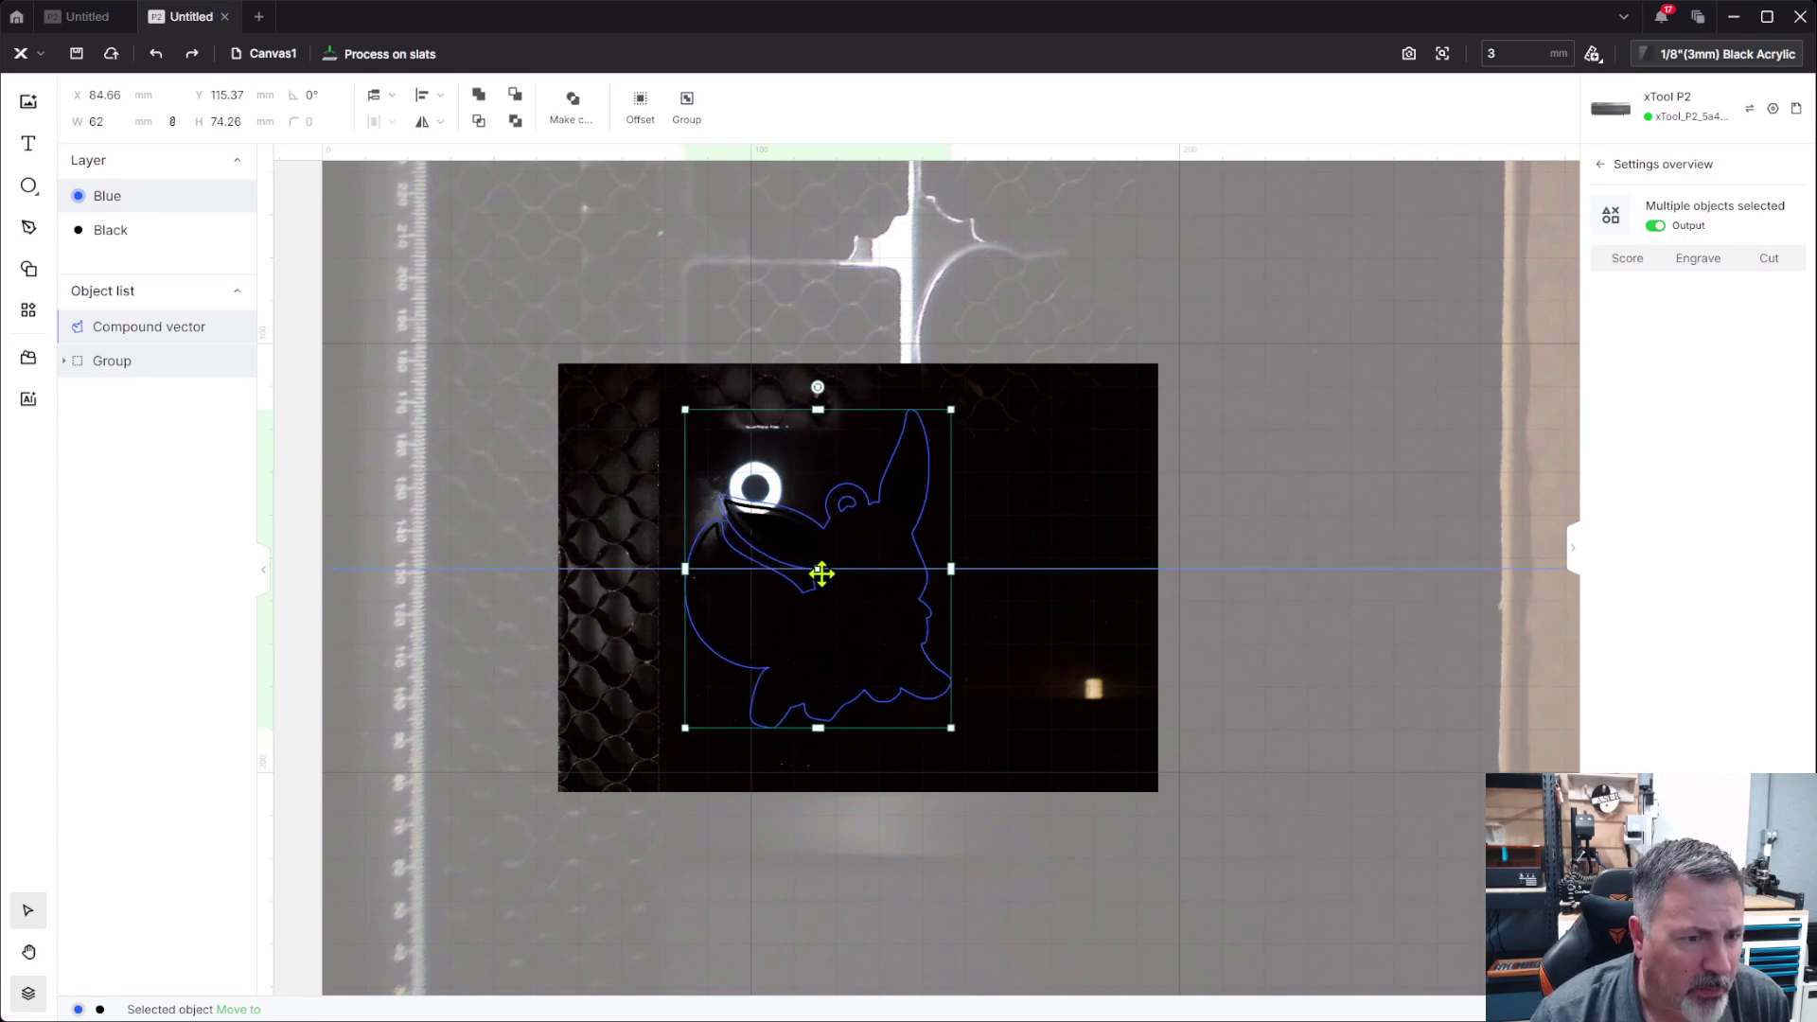
Step: Delete the close-up camera snapshot, then hide and re-show the camera background
scroll(1022, 649, "down", 3)
scroll(1024, 653, "up", 1)
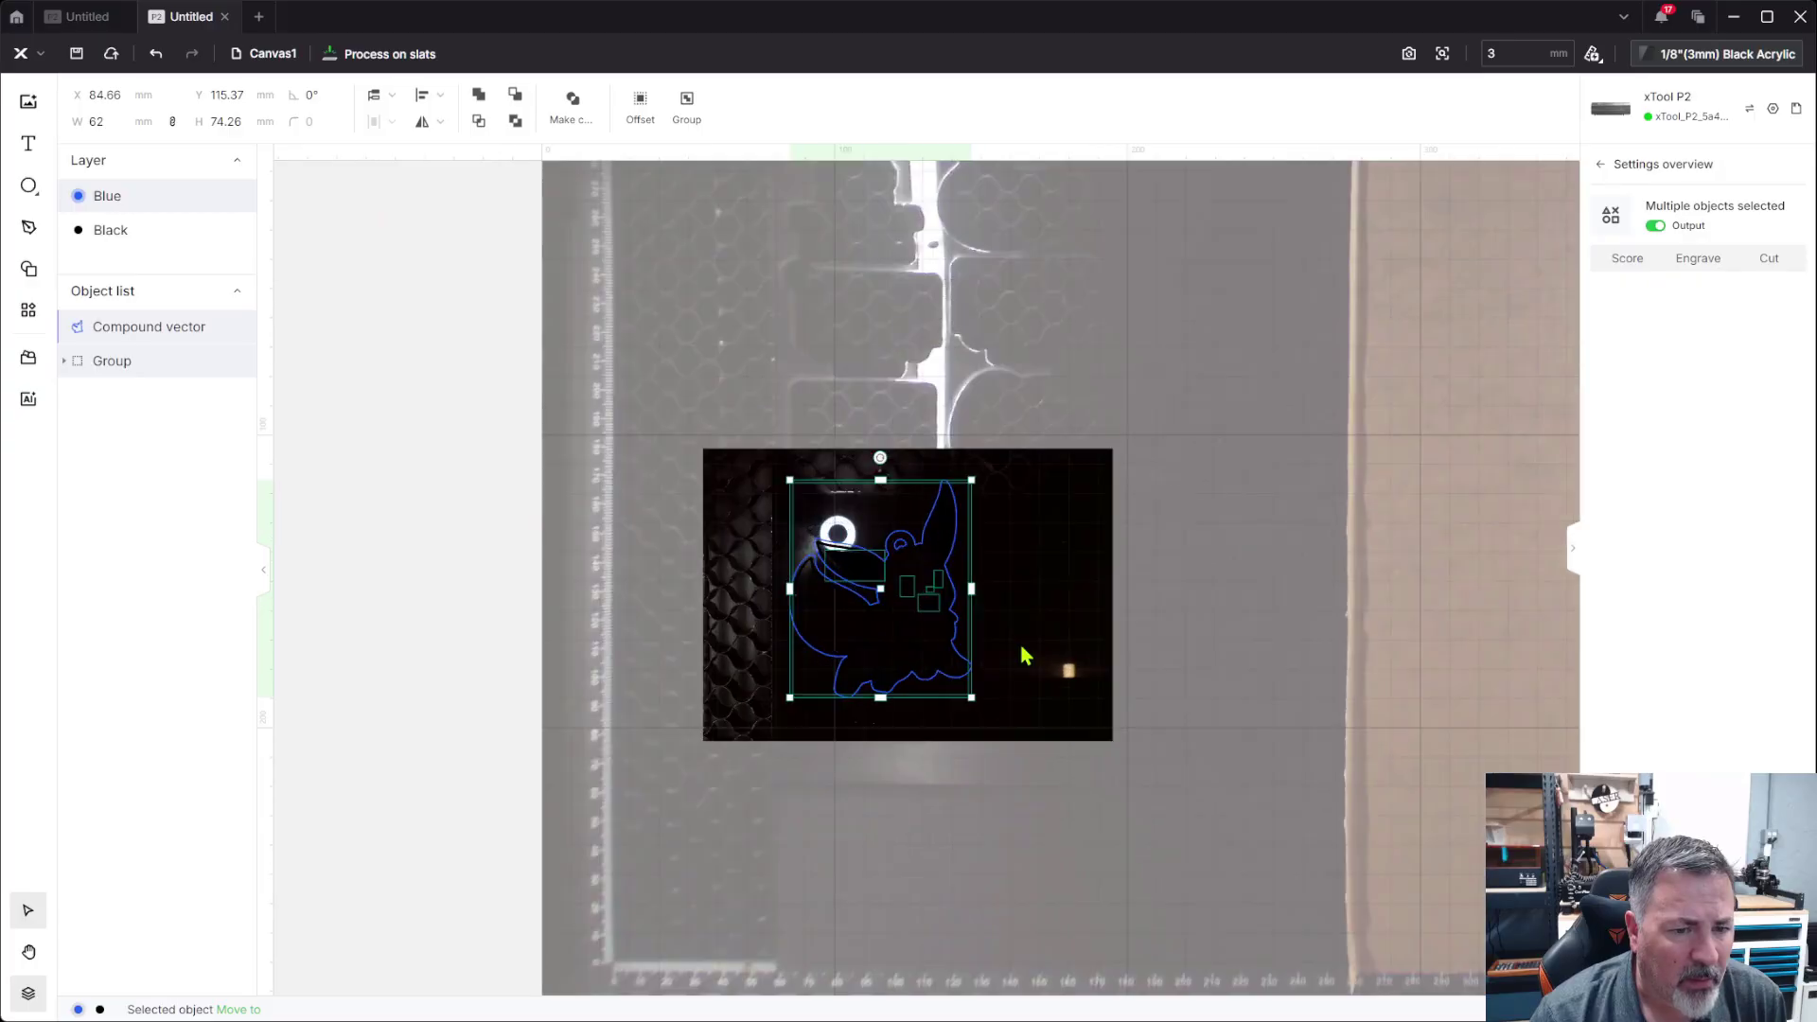
left_click(1067, 575)
right_click(1068, 576)
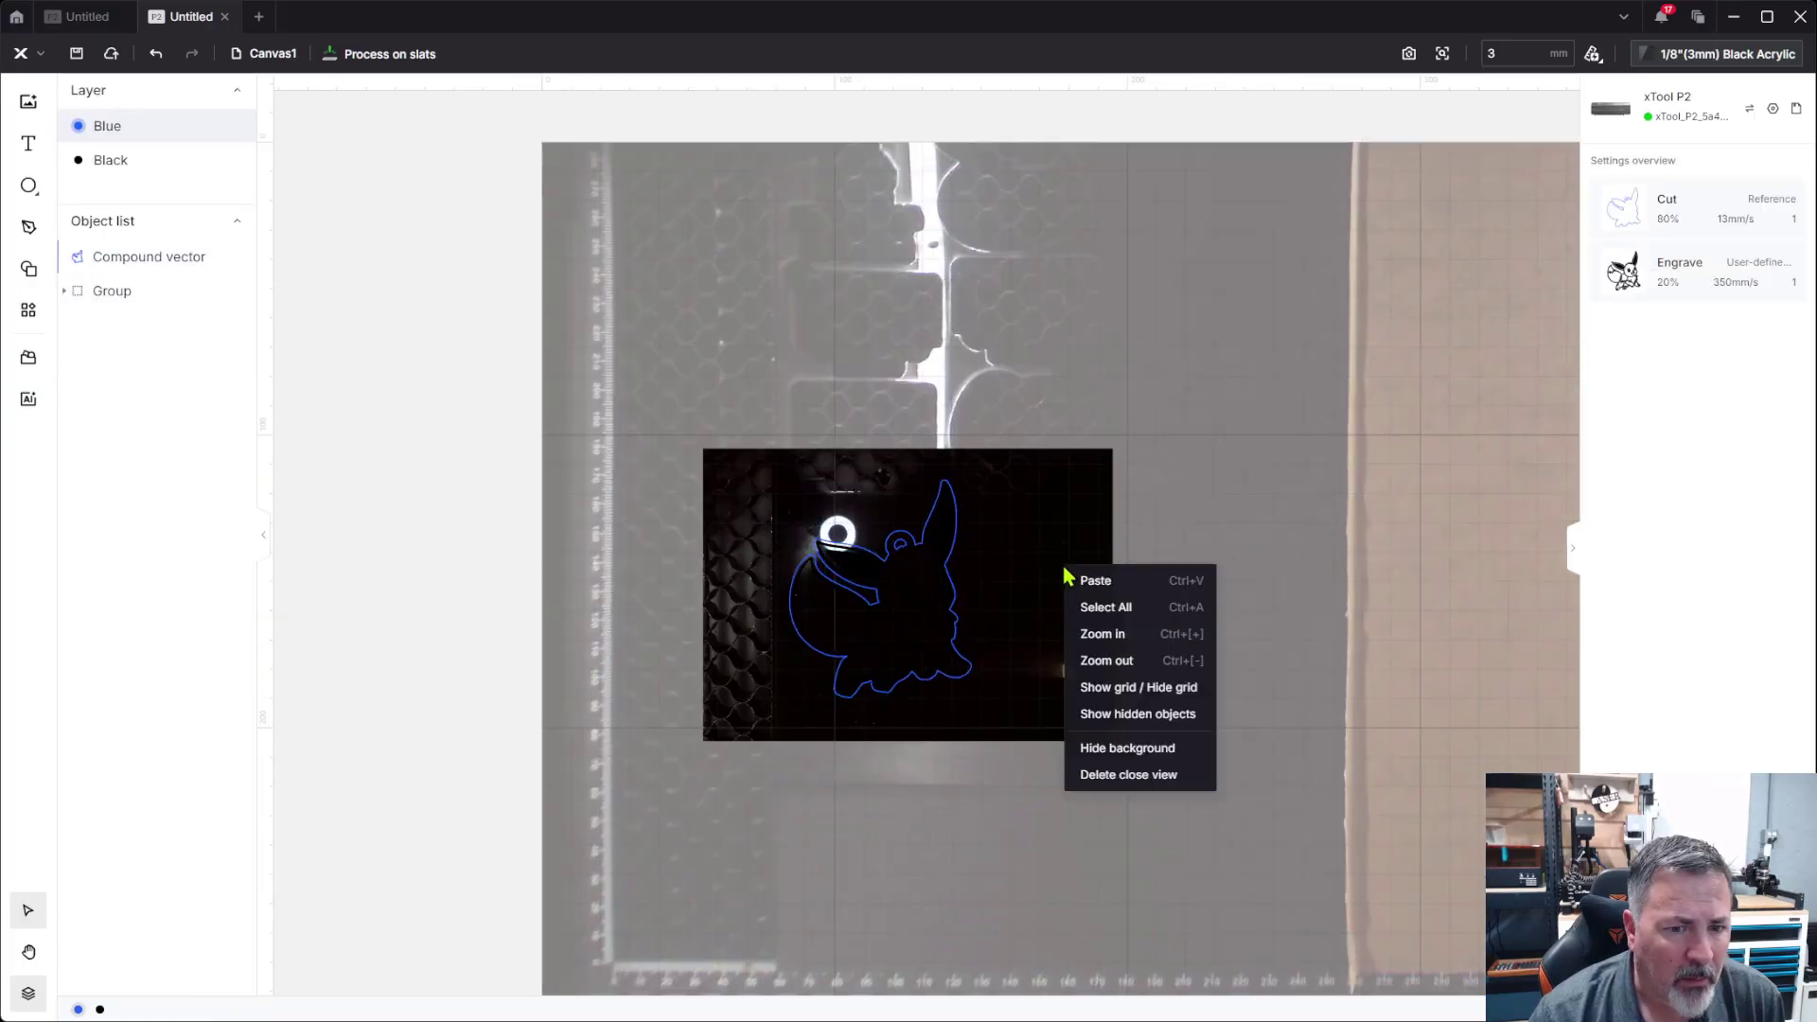
left_click(1171, 778)
right_click(1035, 617)
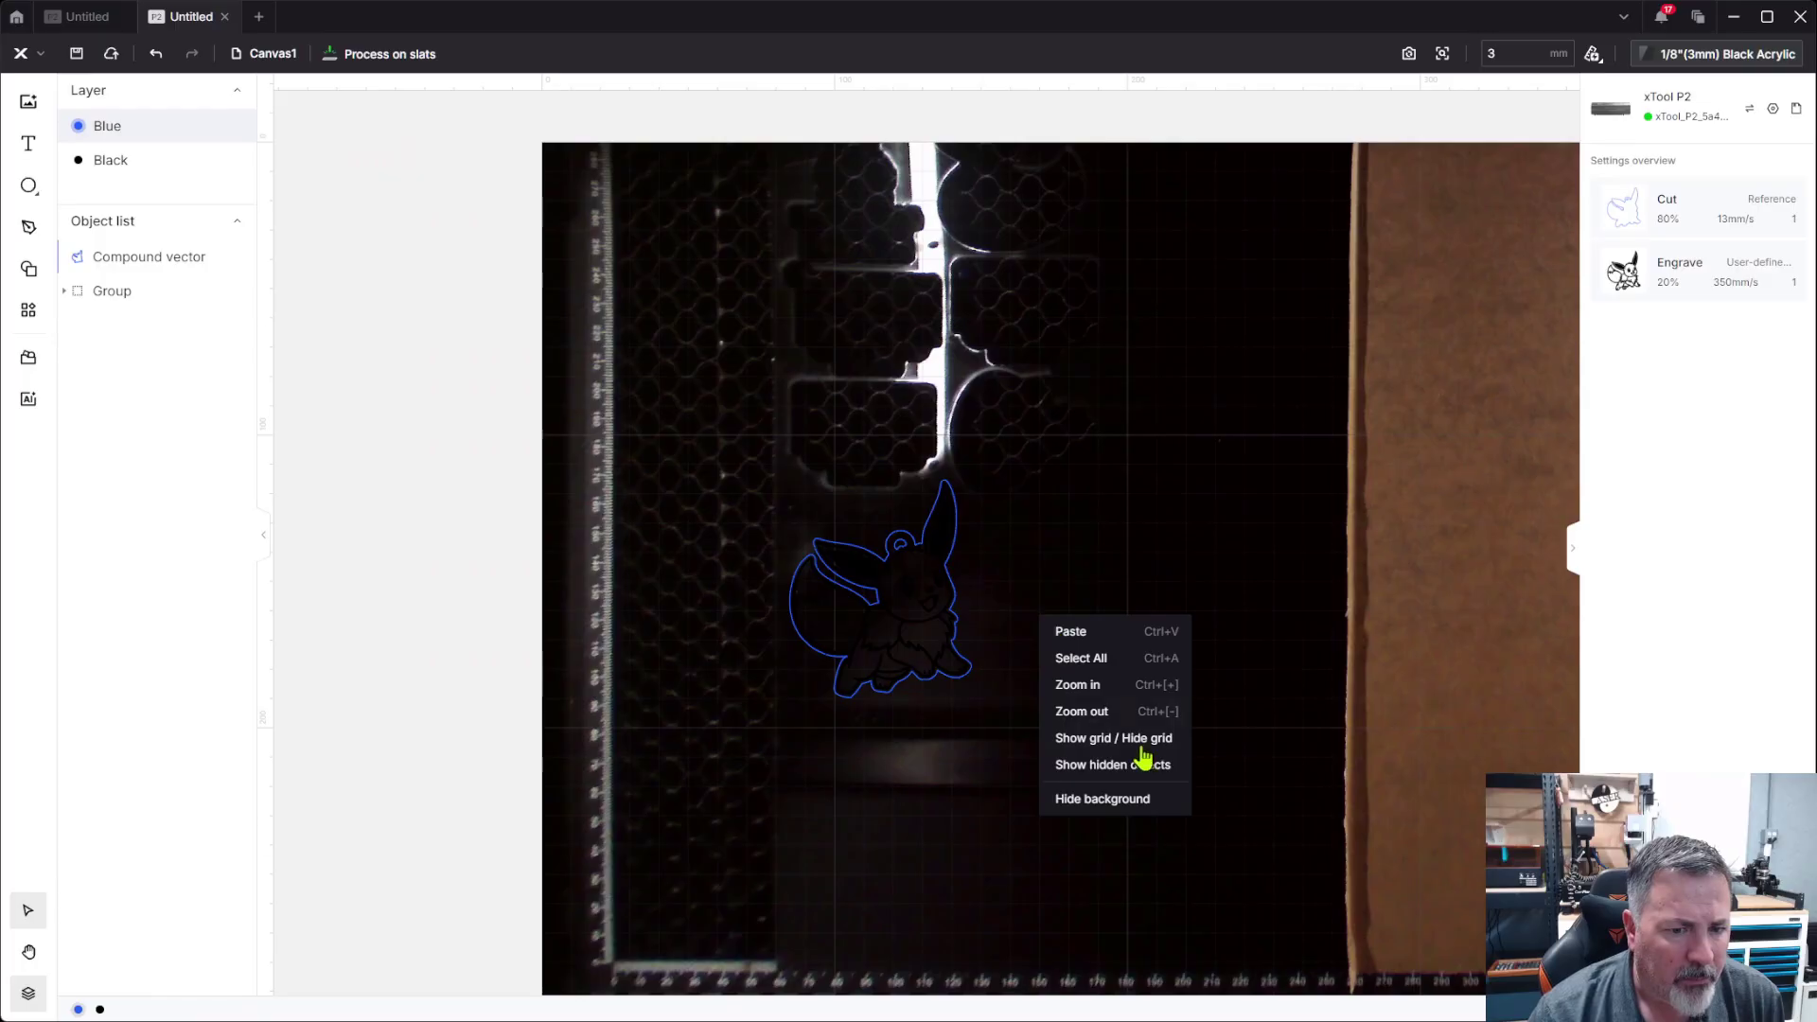
left_click(1131, 798)
right_click(1128, 609)
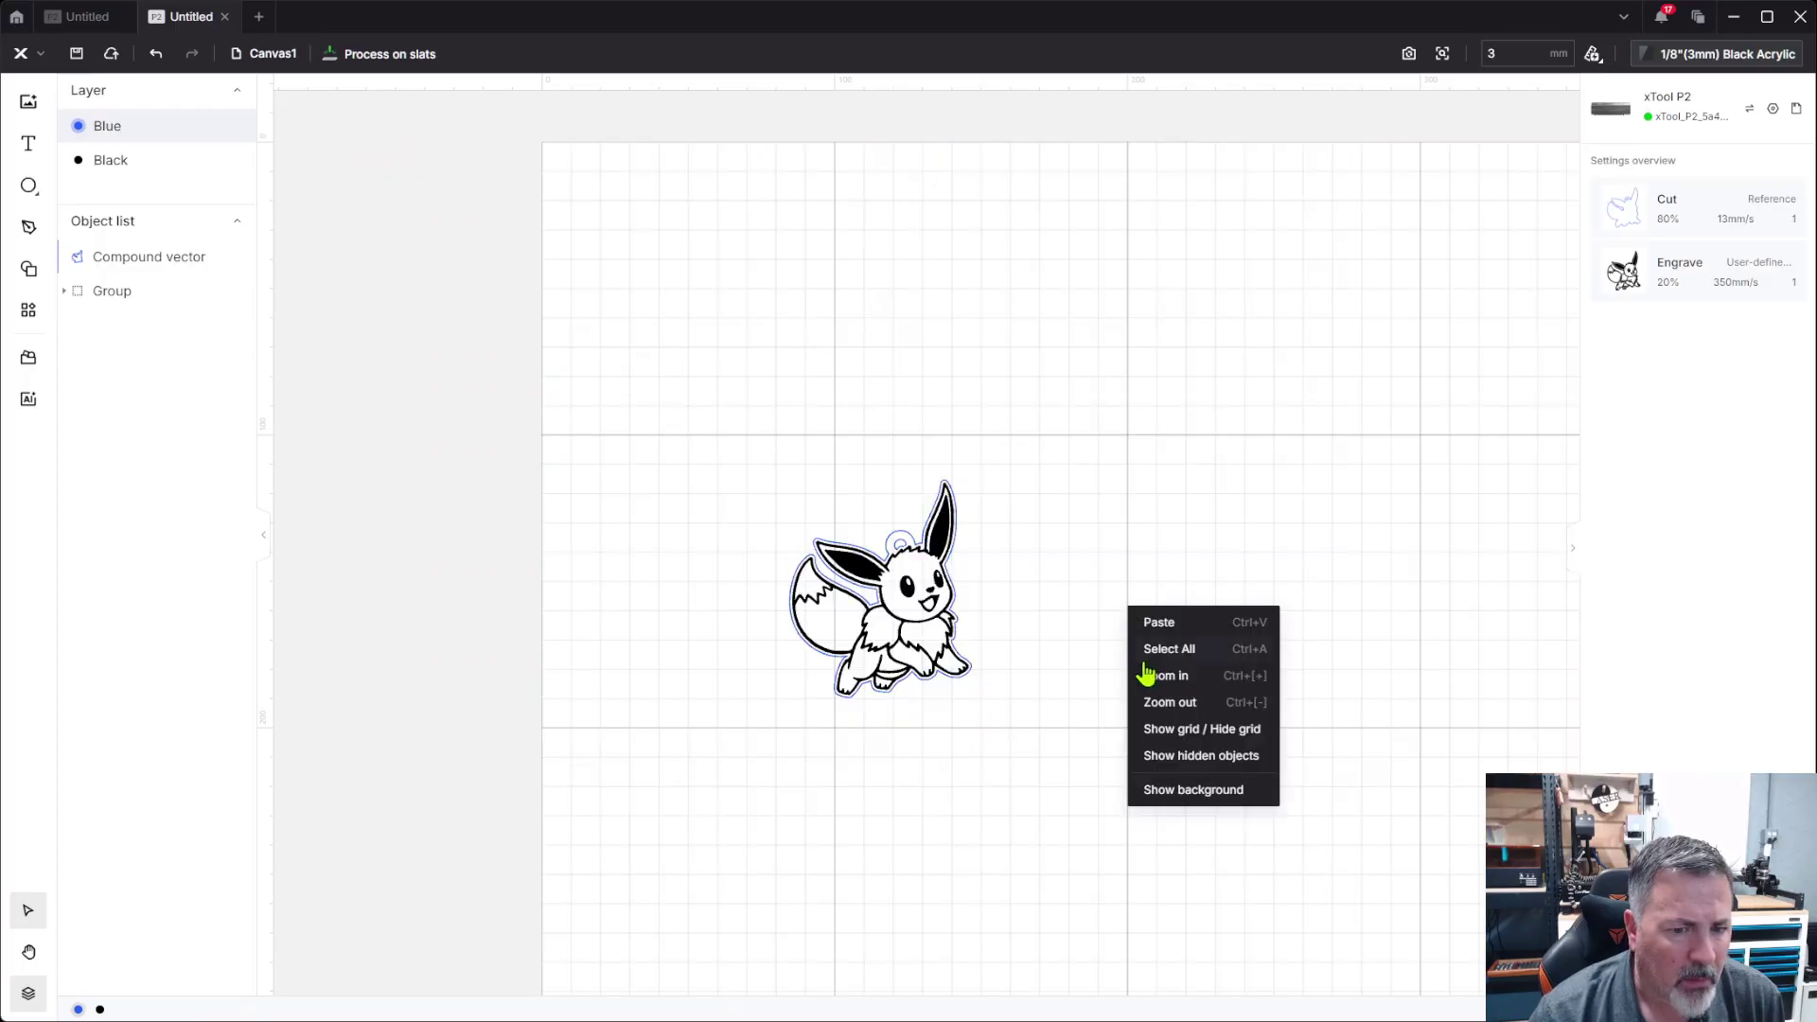
left_click(1194, 791)
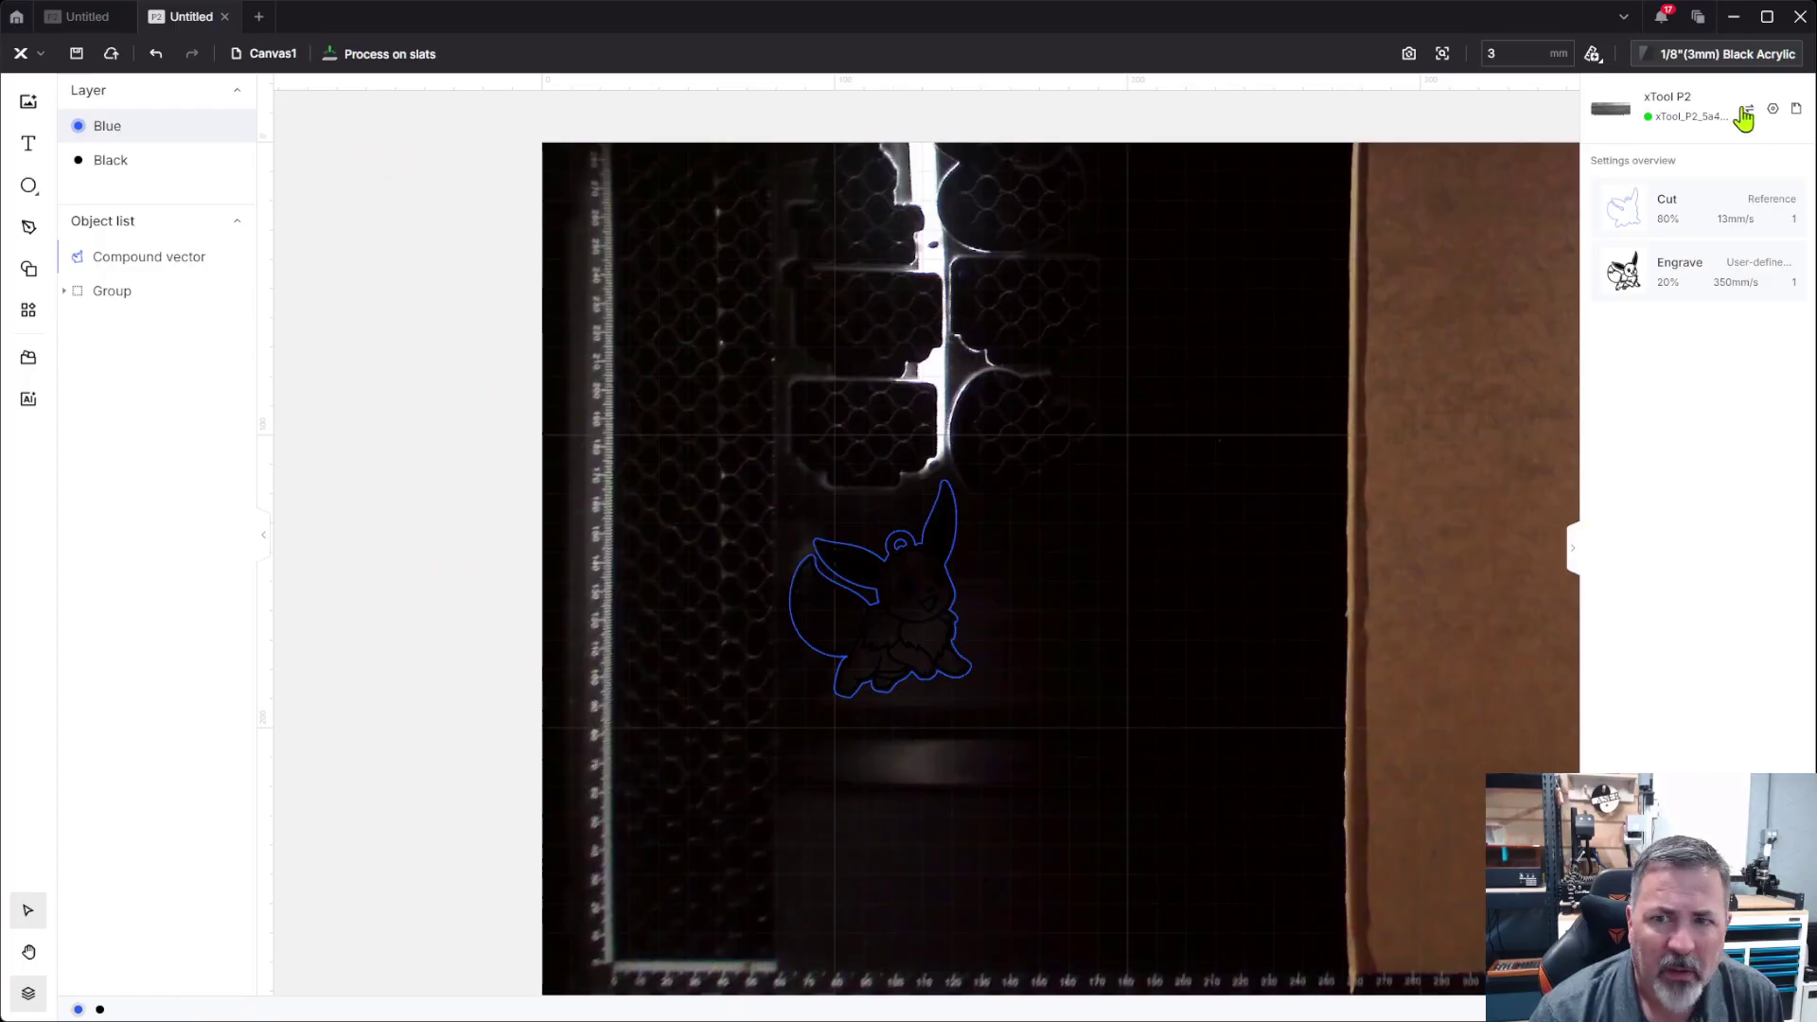
Step: Open the job preview for the Eevee keychain and start it on the P2
left_click(1699, 984)
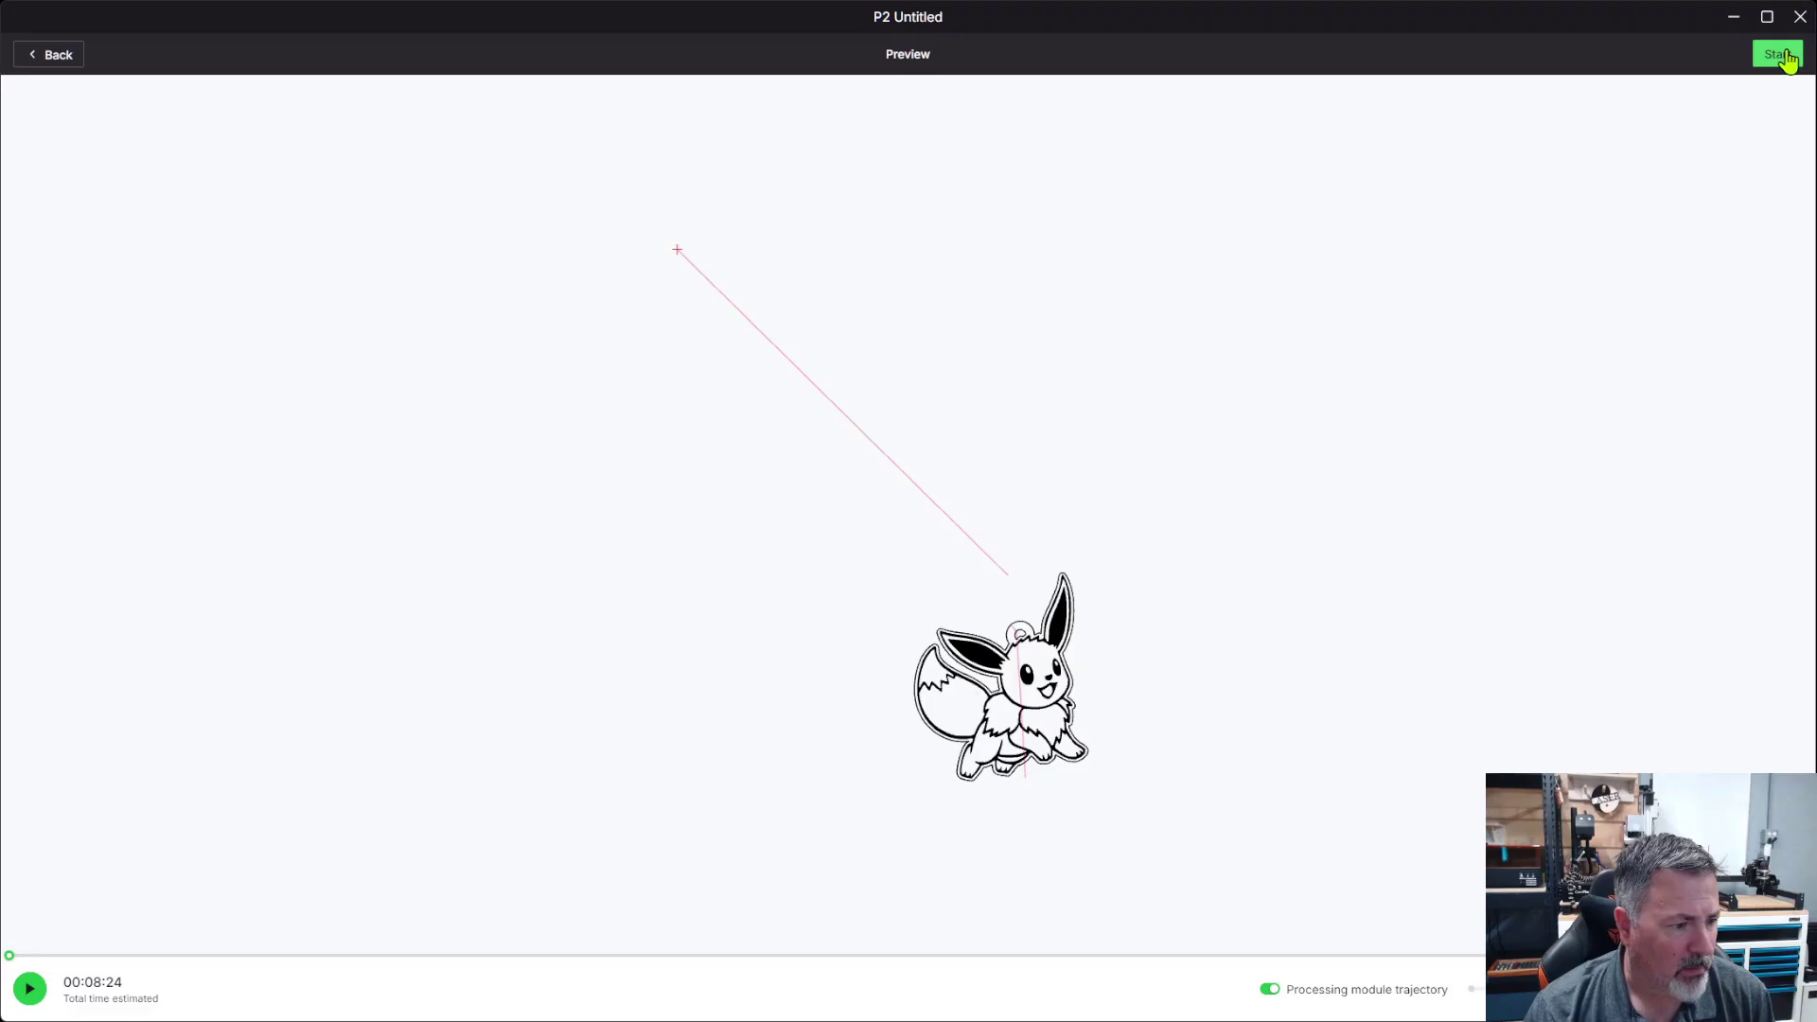
left_click(1783, 56)
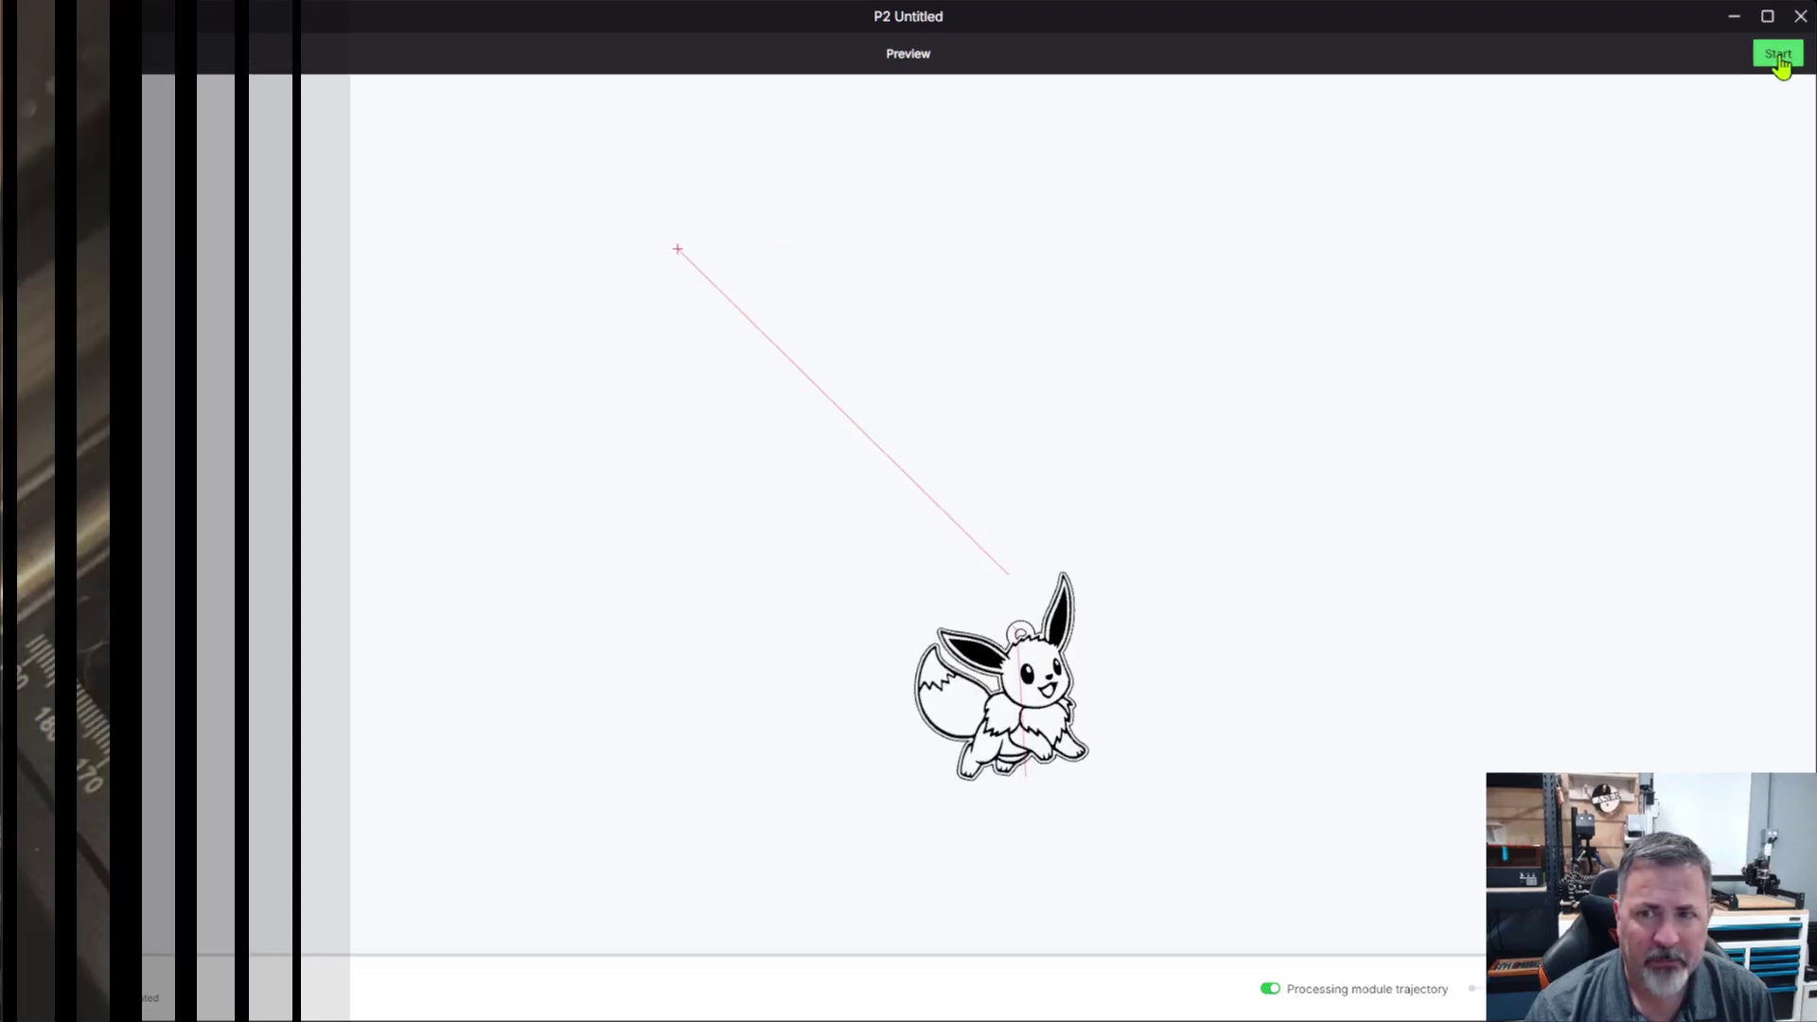